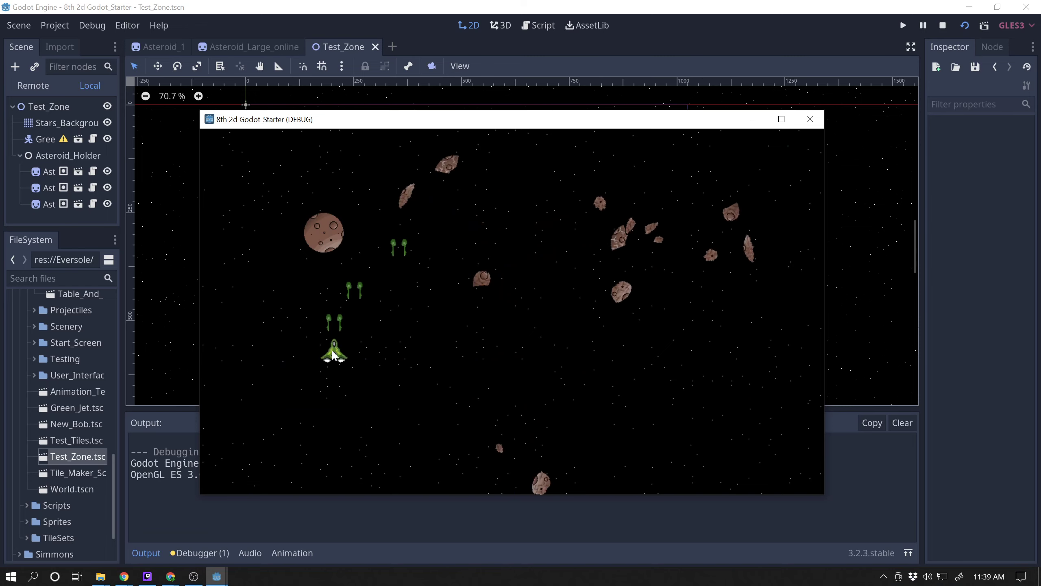
Close the running game test and switch to the Pixilart hatch drawing with its animation frames shown.
{"action": "left_click", "coordinate": [809, 120]}
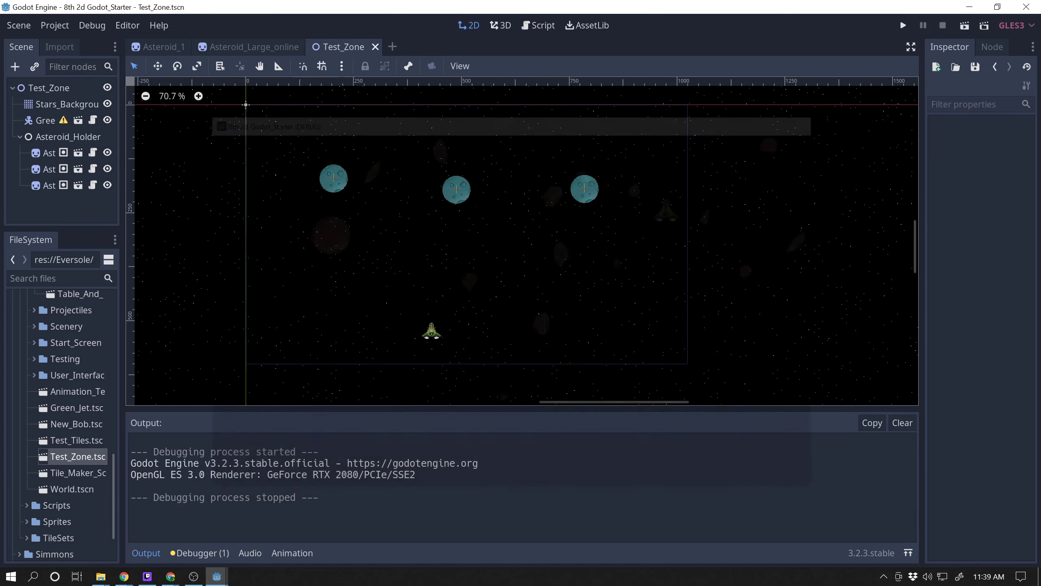
{"action": "left_click_drag", "start_coordinate": [1040, 53], "coordinate": [122, 25]}
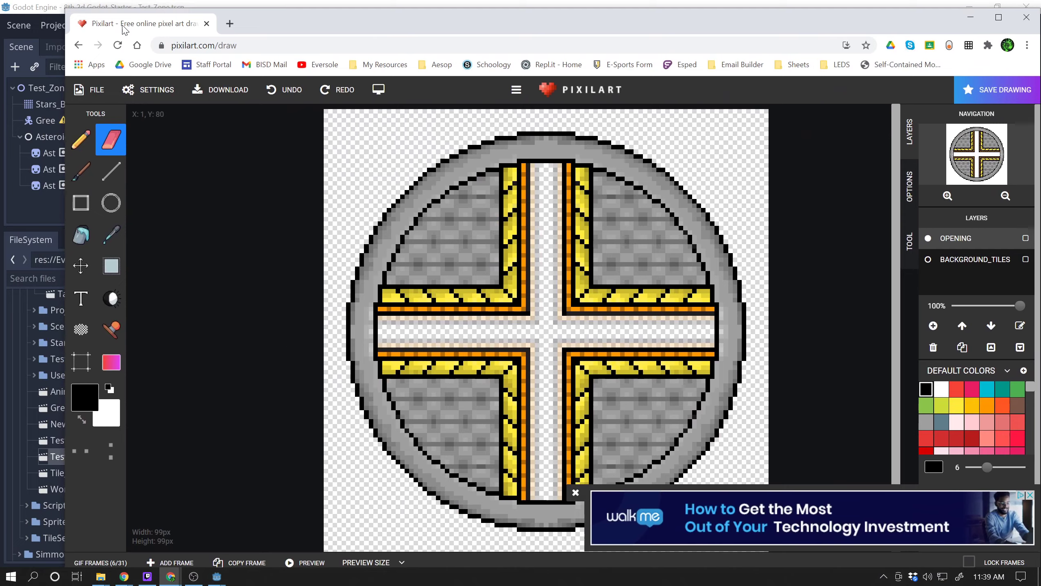
{"action": "left_click", "coordinate": [575, 492]}
{"action": "left_click", "coordinate": [462, 562]}
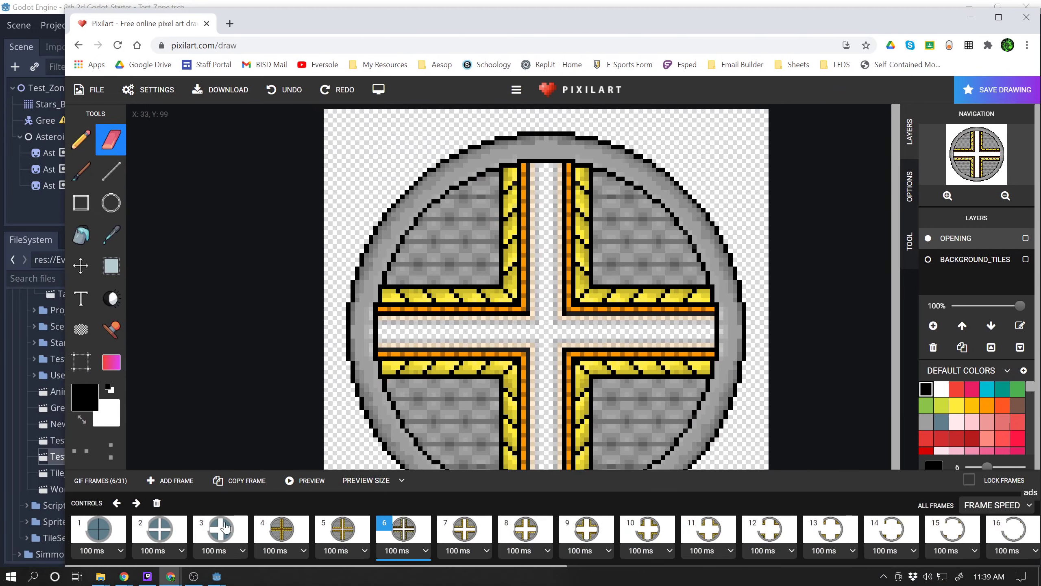
Delete the first three frames of the Pixilart animation so it starts with the closed yellow-striped hatch.
{"action": "left_click", "coordinate": [202, 526]}
{"action": "left_click", "coordinate": [149, 528]}
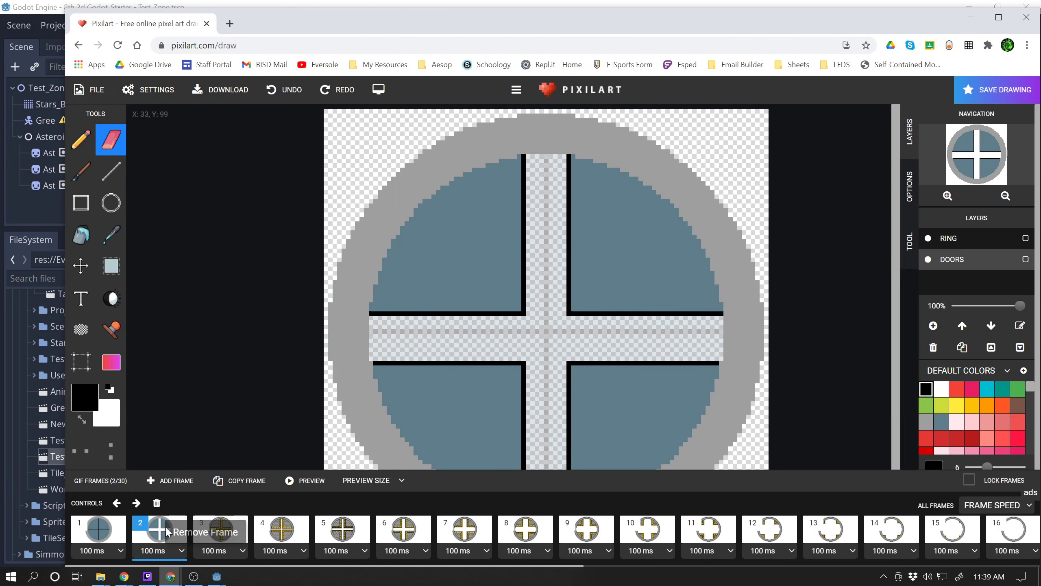
{"action": "left_click", "coordinate": [148, 529]}
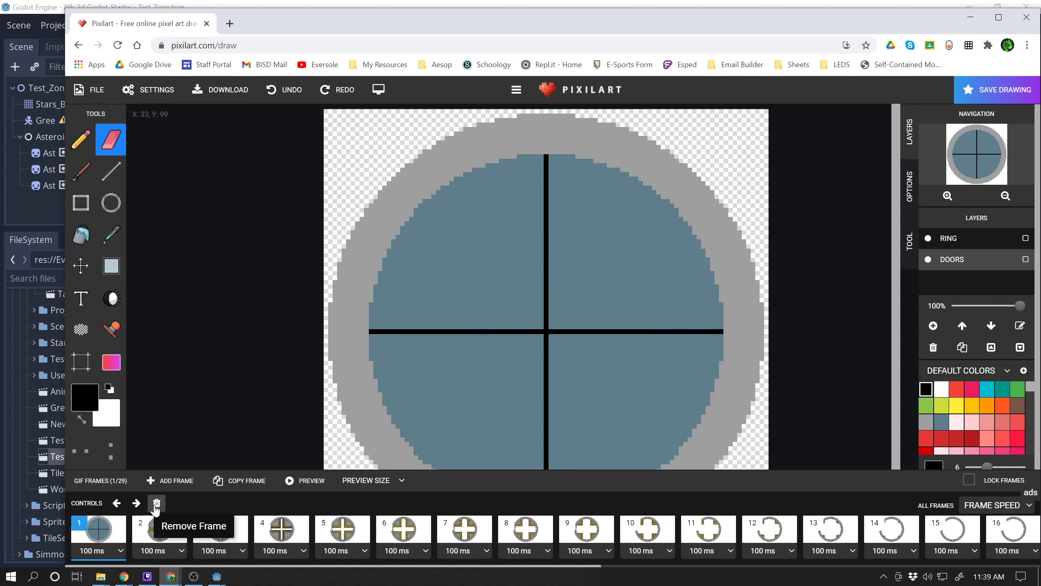
{"action": "left_click", "coordinate": [150, 529]}
Play the preview of the hatch animation and close it.
{"action": "left_click", "coordinate": [871, 481]}
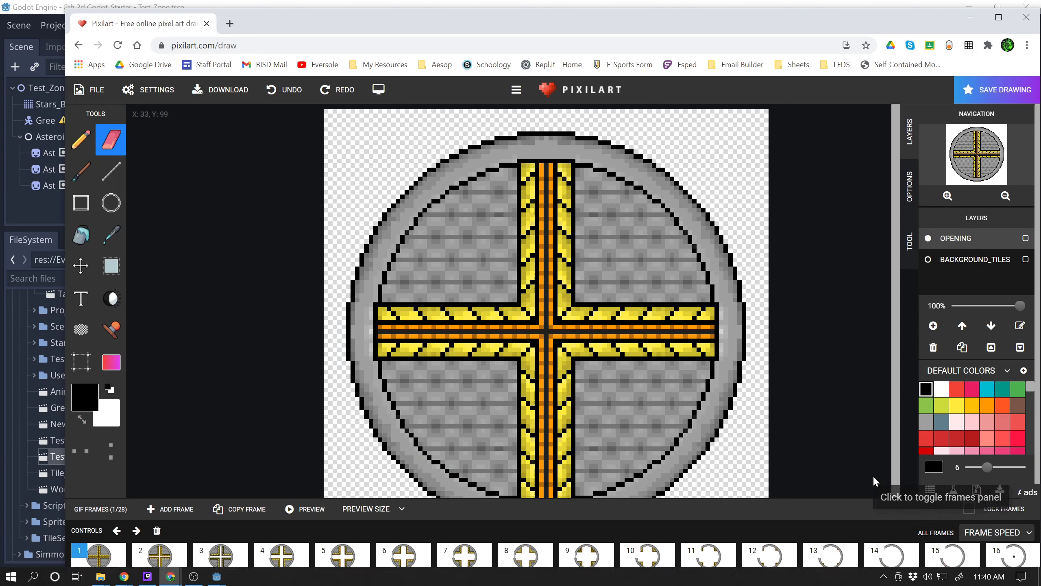
{"action": "left_click", "coordinate": [298, 564]}
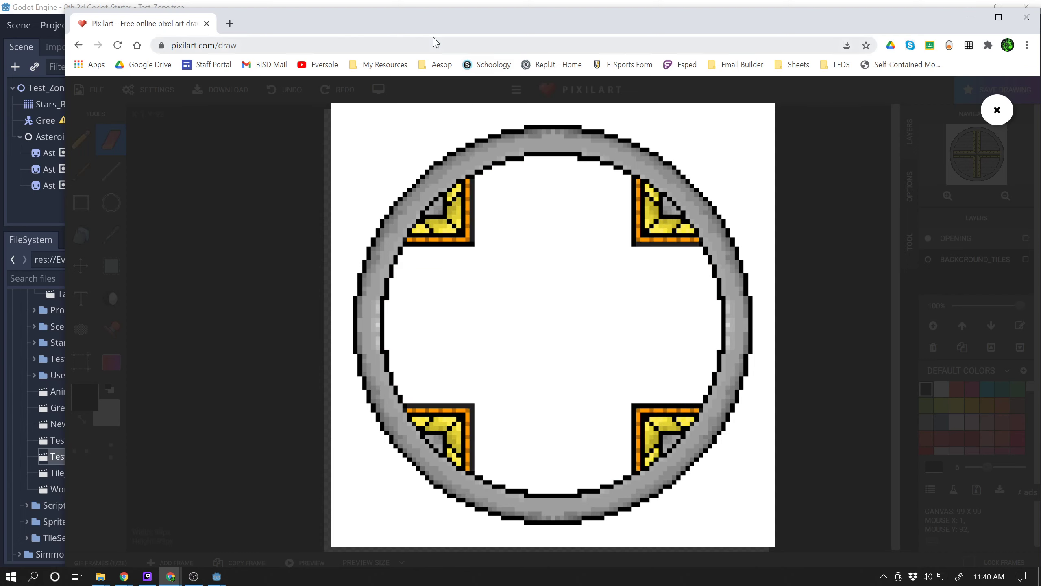
{"action": "left_click_drag", "start_coordinate": [411, 25], "coordinate": [348, 17]}
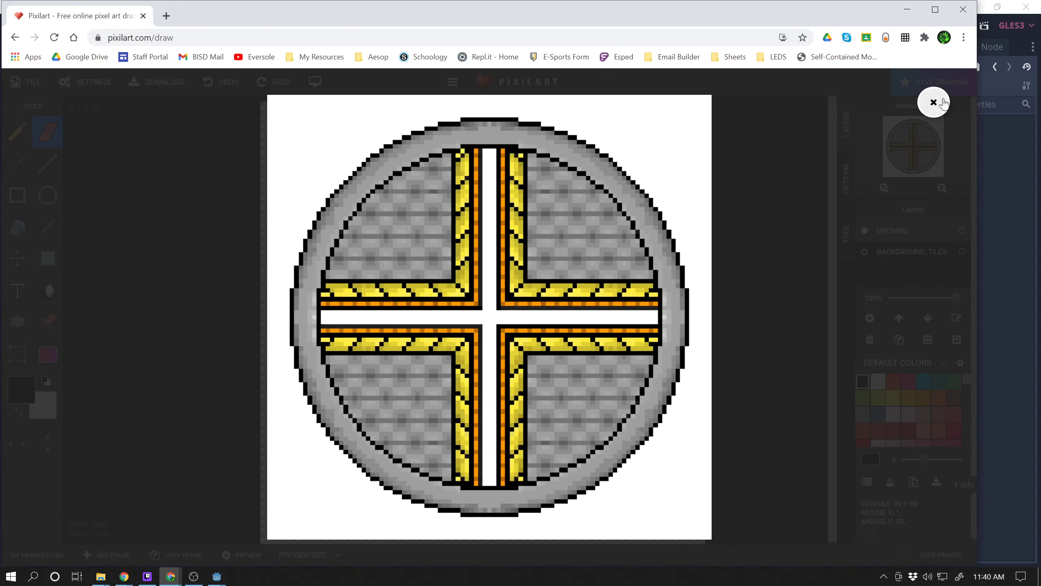
{"action": "left_click", "coordinate": [933, 102]}
Examine the individual animation frames, from the closed hatch through the opening stages to the empty ring, and return to Godot.
{"action": "left_click", "coordinate": [466, 559]}
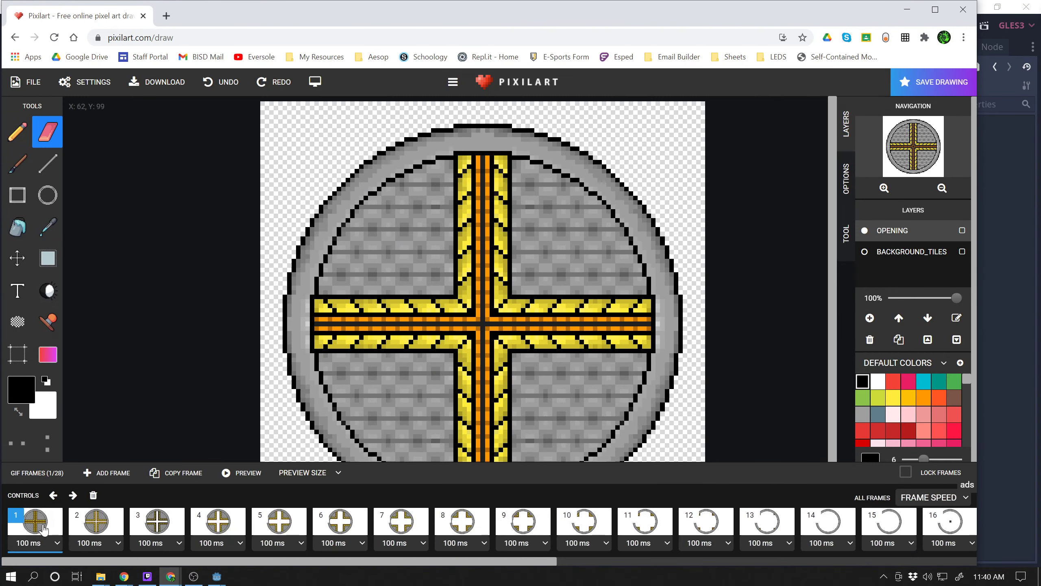
{"action": "left_click_drag", "start_coordinate": [206, 562], "coordinate": [482, 562]}
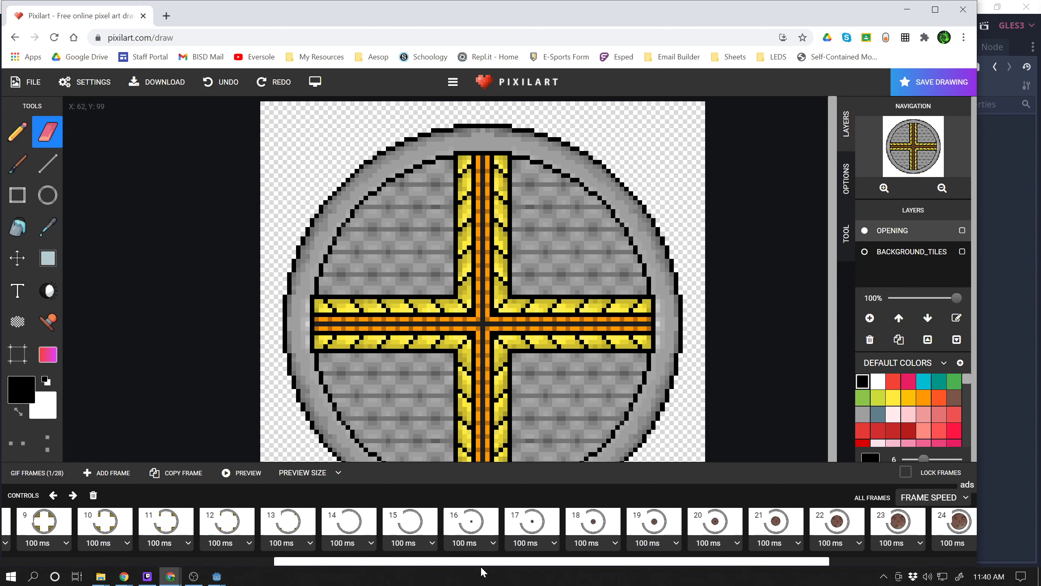
{"action": "left_click", "coordinate": [410, 527]}
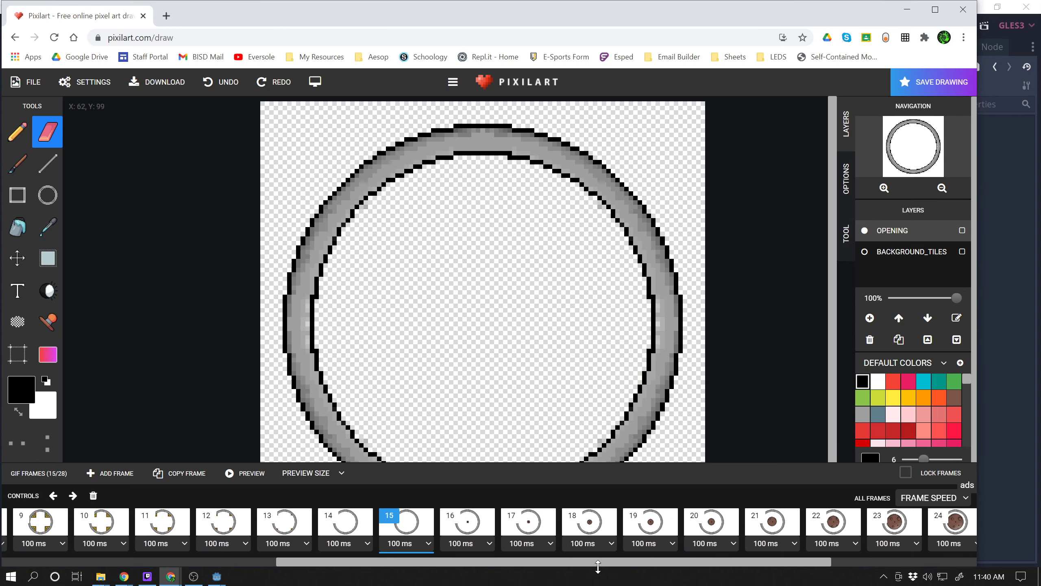
{"action": "left_click_drag", "start_coordinate": [602, 563], "coordinate": [311, 571]}
{"action": "left_click", "coordinate": [41, 527]}
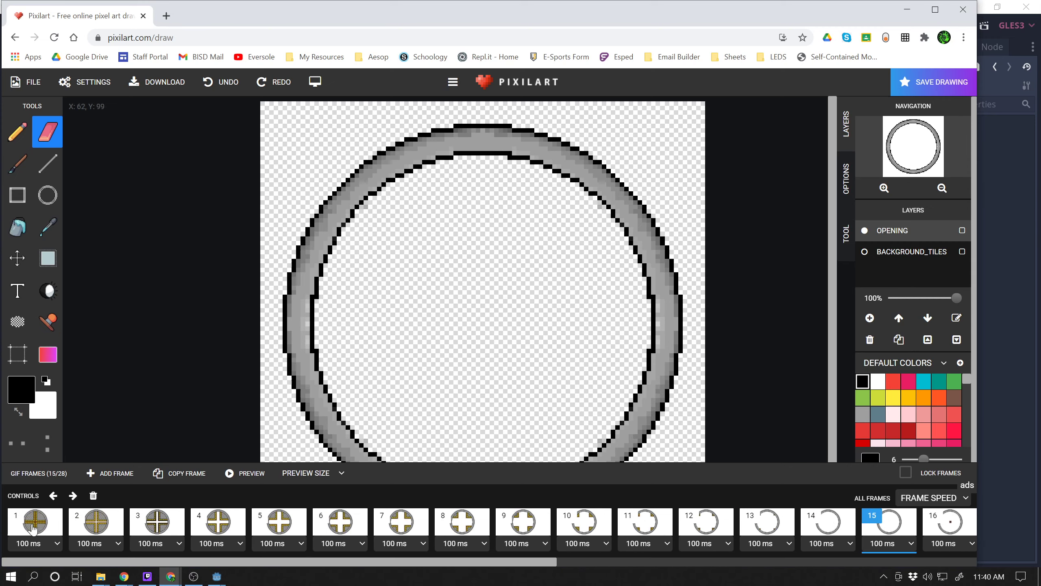
{"action": "left_click", "coordinate": [85, 529]}
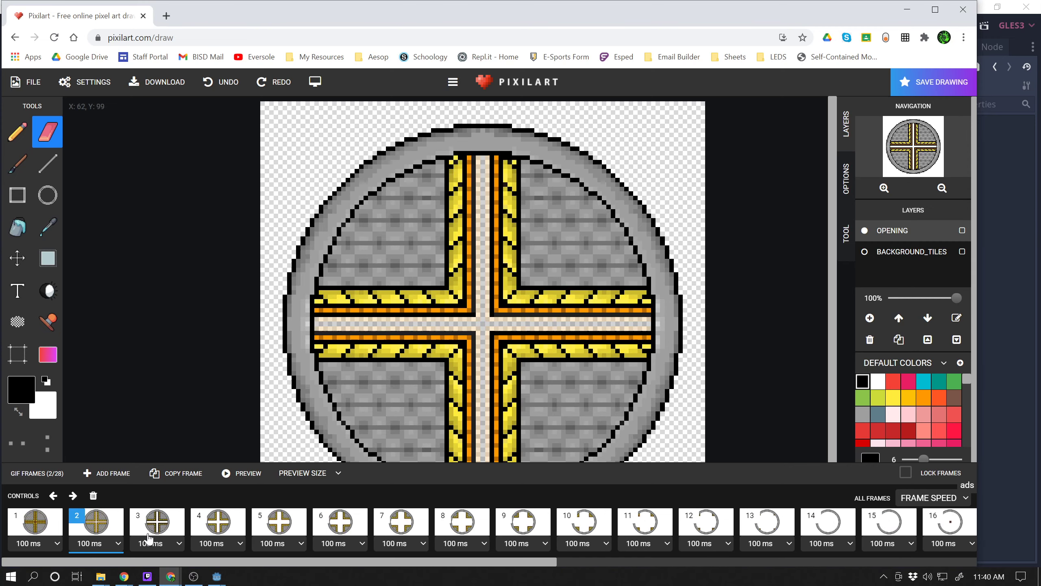
{"action": "left_click", "coordinate": [176, 538]}
{"action": "left_click", "coordinate": [219, 535]}
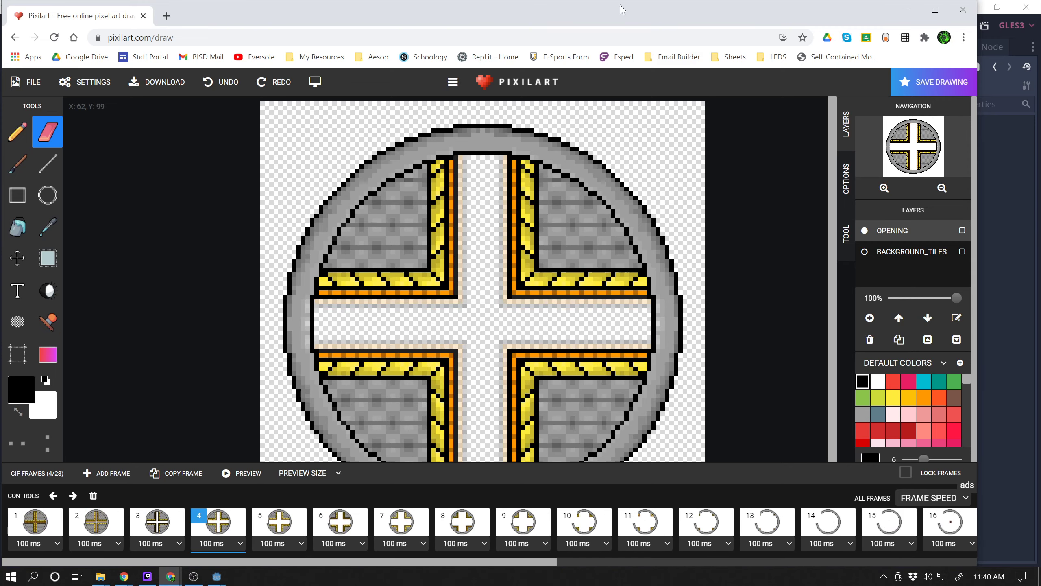
{"action": "left_click", "coordinate": [907, 9]}
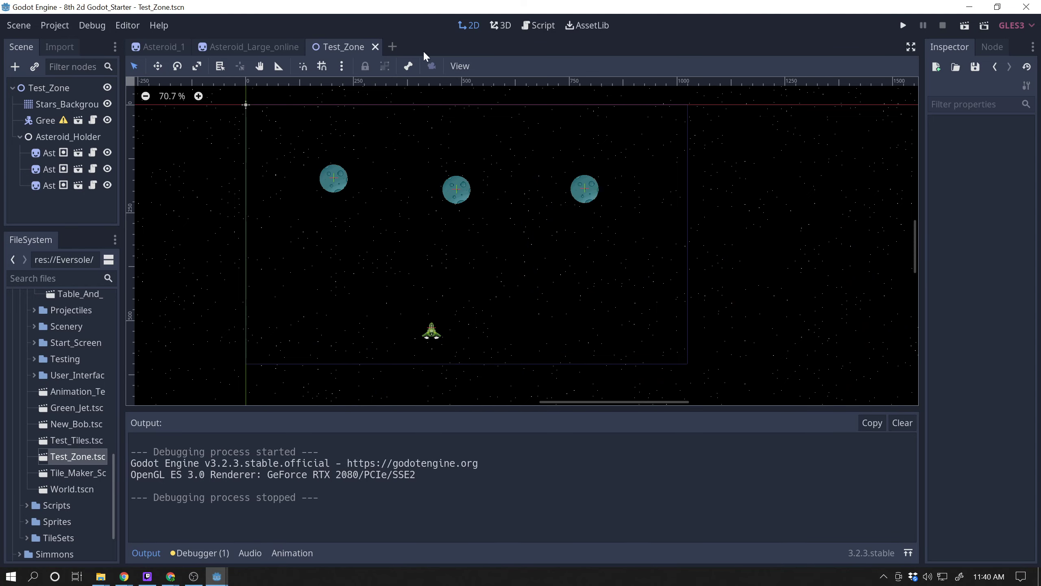
Widen the Scene and FileSystem docks and create a new scene with a Sprite as its root node.
{"action": "left_click_drag", "start_coordinate": [122, 224], "coordinate": [236, 224]}
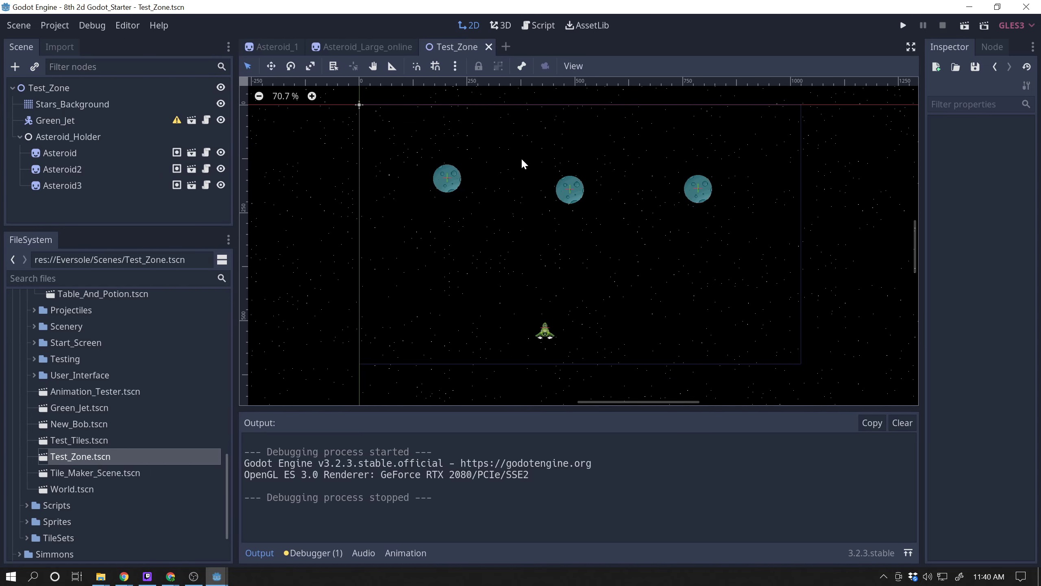
{"action": "left_click", "coordinate": [507, 47]}
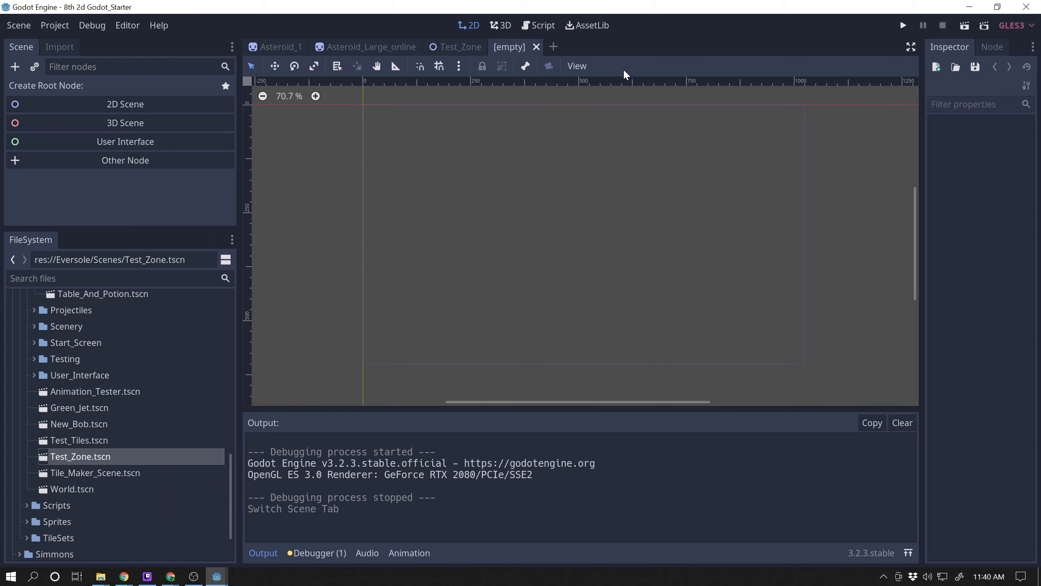
{"action": "left_click", "coordinate": [144, 164]}
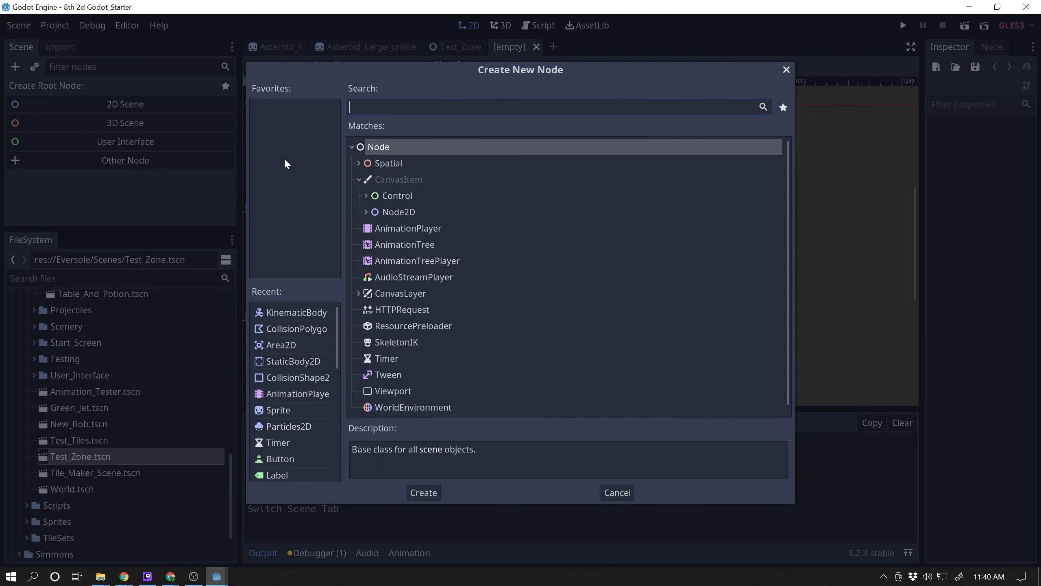
{"action": "left_click", "coordinate": [283, 412]}
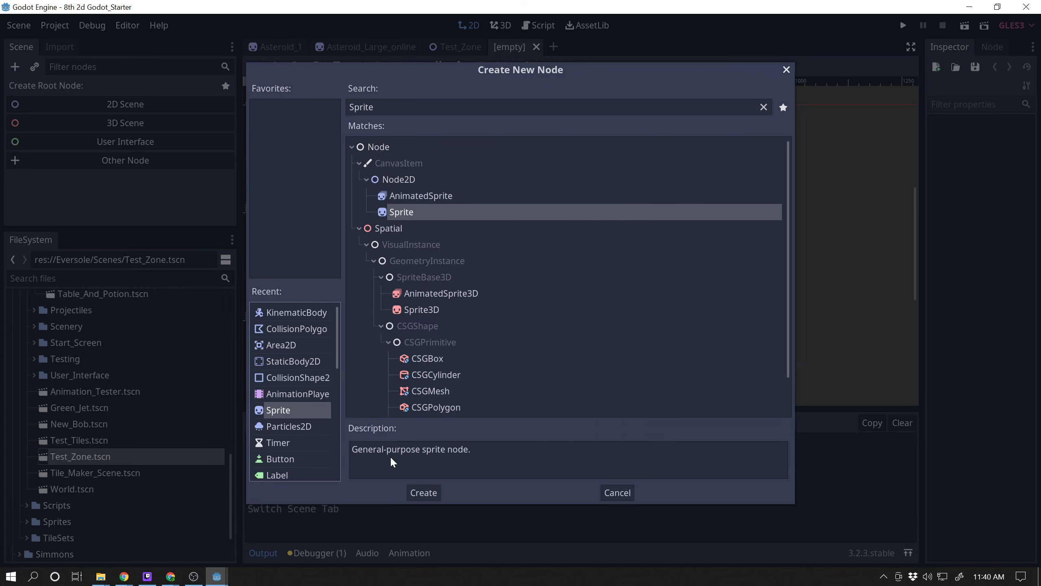
{"action": "left_click", "coordinate": [423, 491]}
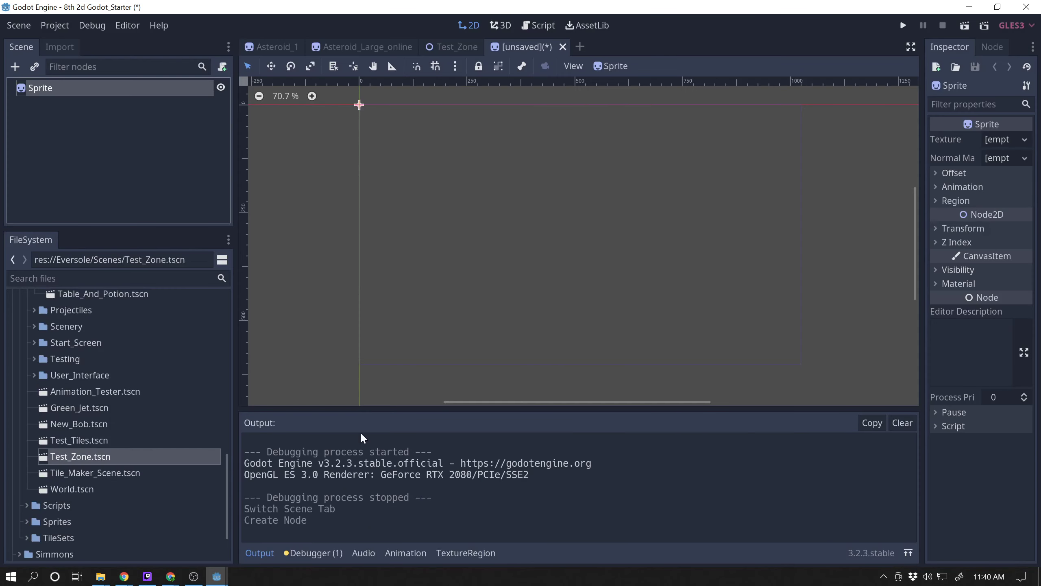
Rename the root Sprite node as Ejector.
{"action": "double_click", "coordinate": [48, 89]}
{"action": "type", "text": "Ejevt"}
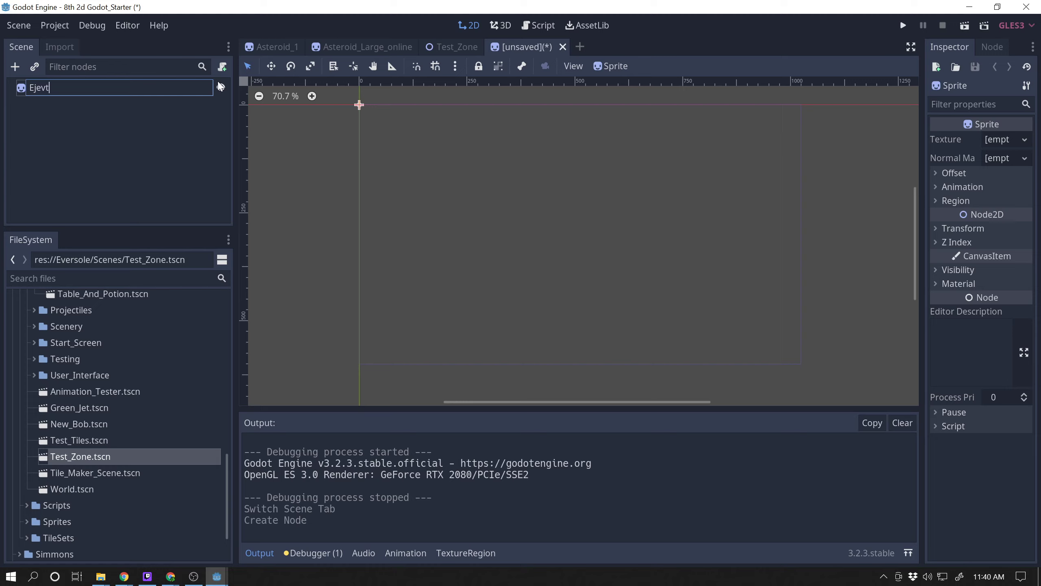
{"action": "key", "text": "BackSpace"}
{"action": "key", "text": "BackSpace"}
{"action": "type", "text": "ctor_Online"}
{"action": "left_click_drag", "start_coordinate": [57, 88], "coordinate": [240, 110]}
{"action": "key", "text": "BackSpace"}
{"action": "left_click", "coordinate": [36, 183]}
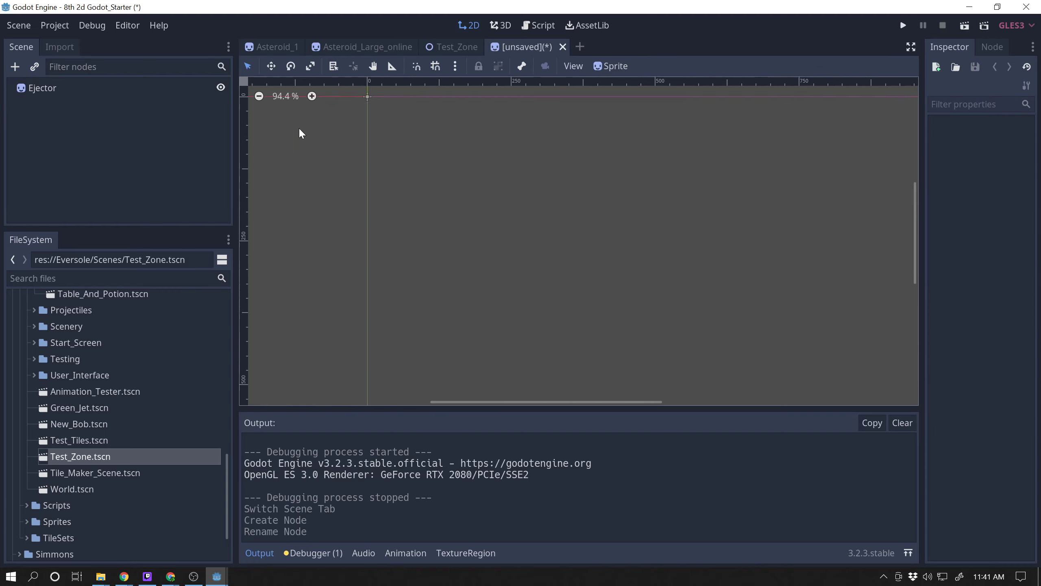
Start saving the new scene and choose the folder res://Eversole/Scenes/Objects/Online_Asteroid as its location.
{"action": "scroll", "coordinate": [299, 128], "scroll_direction": "up", "scroll_amount": 1}
{"action": "left_click_drag", "start_coordinate": [918, 224], "coordinate": [899, 198]}
{"action": "left_click_drag", "start_coordinate": [567, 399], "coordinate": [537, 404]}
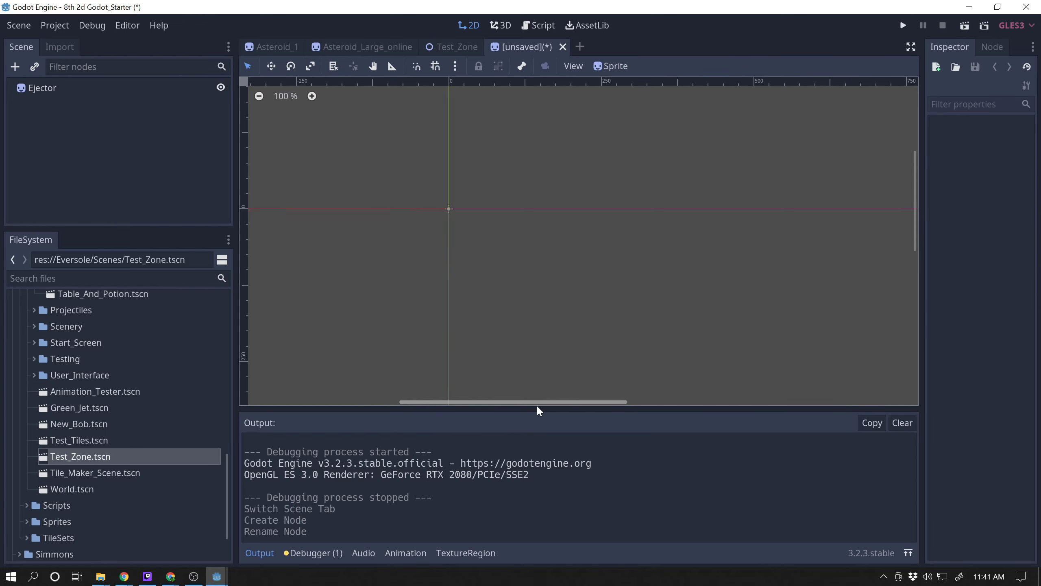
{"action": "key", "text": "ctrl+s"}
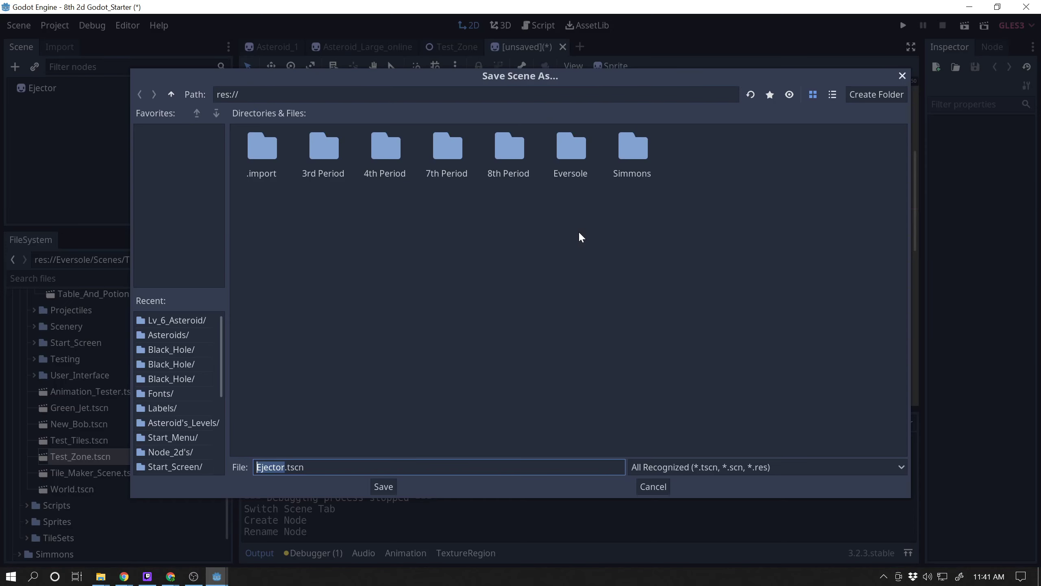
{"action": "double_click", "coordinate": [565, 150]}
{"action": "double_click", "coordinate": [467, 151]}
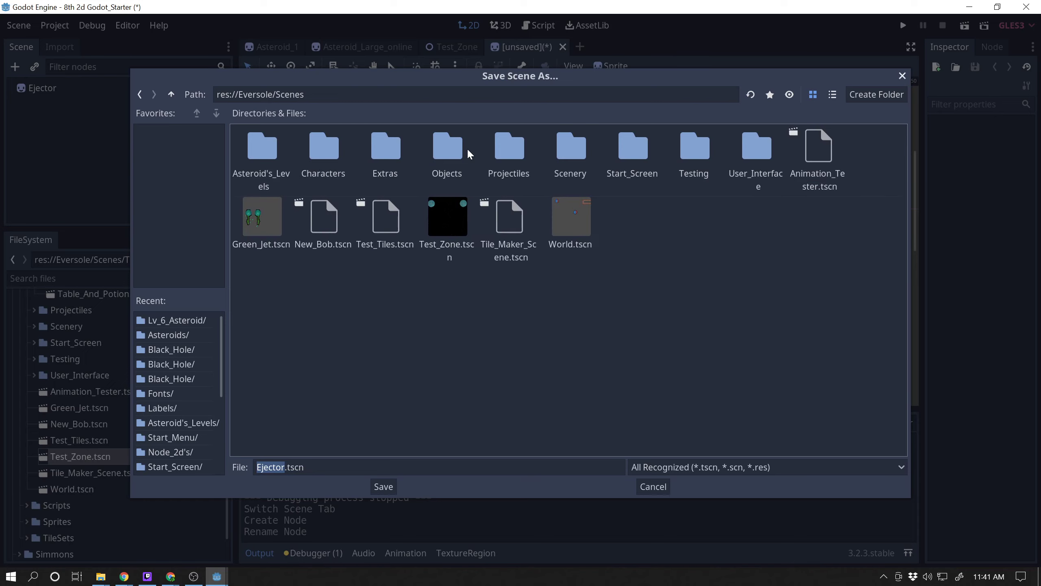
{"action": "double_click", "coordinate": [441, 153]}
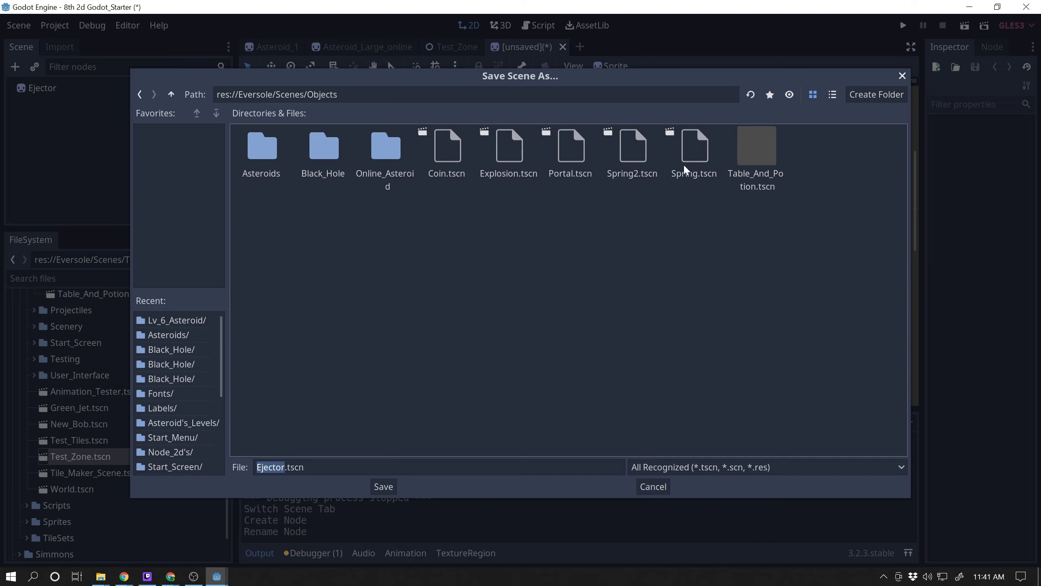
{"action": "double_click", "coordinate": [391, 150]}
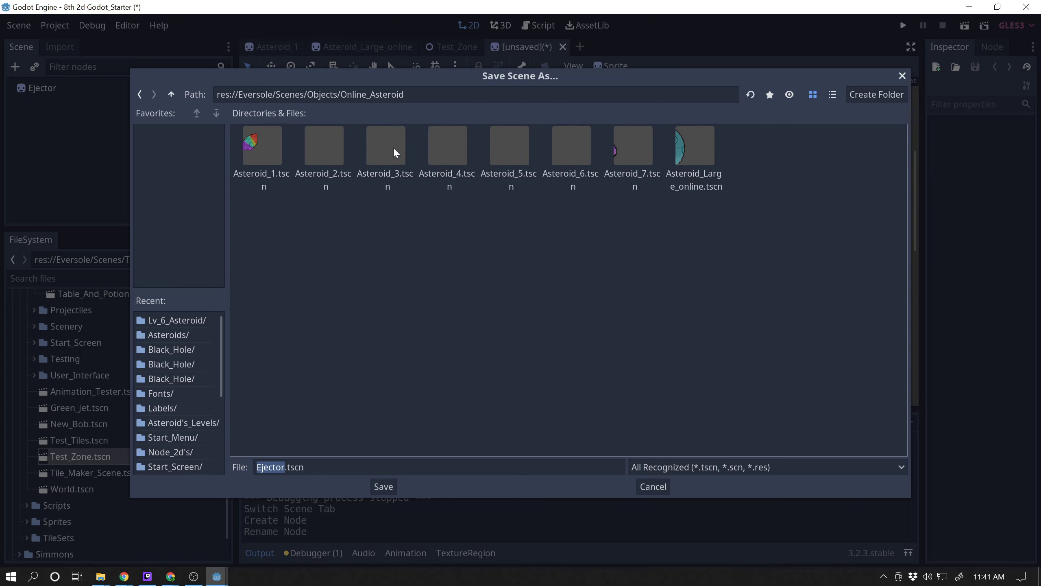
{"action": "left_click", "coordinate": [168, 98]}
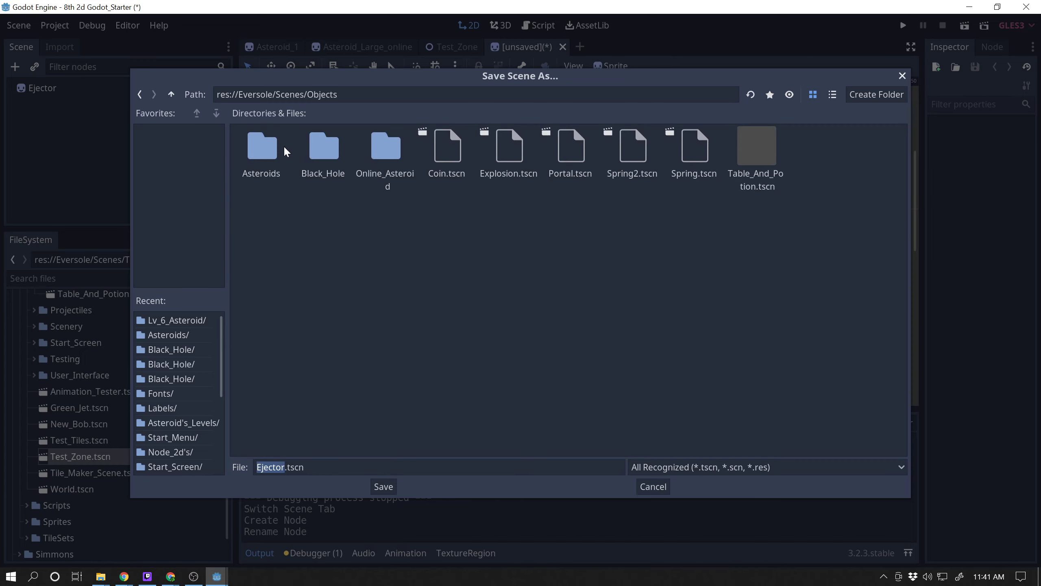
{"action": "double_click", "coordinate": [263, 147]}
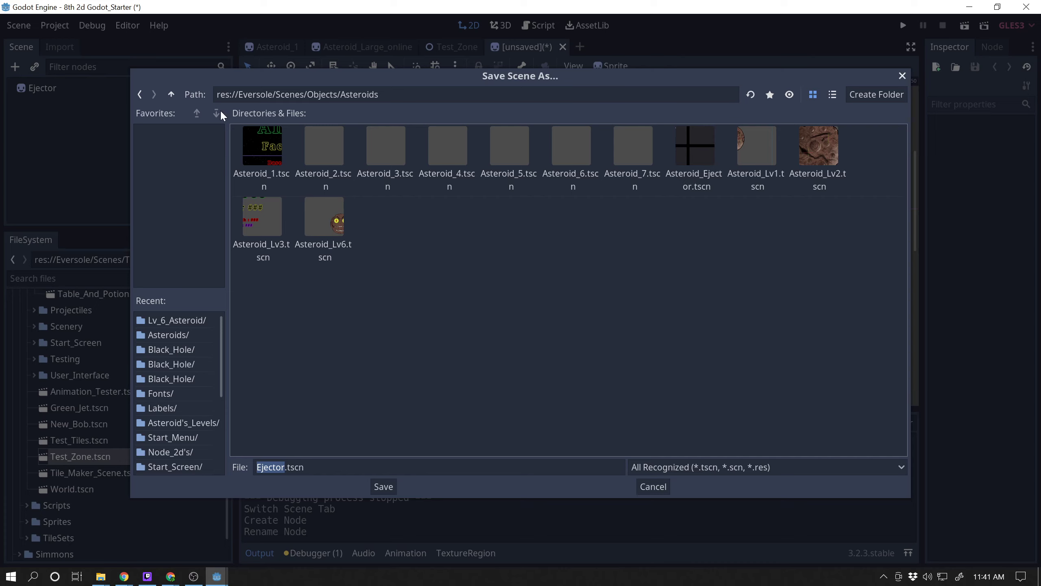
{"action": "left_click", "coordinate": [140, 95]}
{"action": "double_click", "coordinate": [392, 149]}
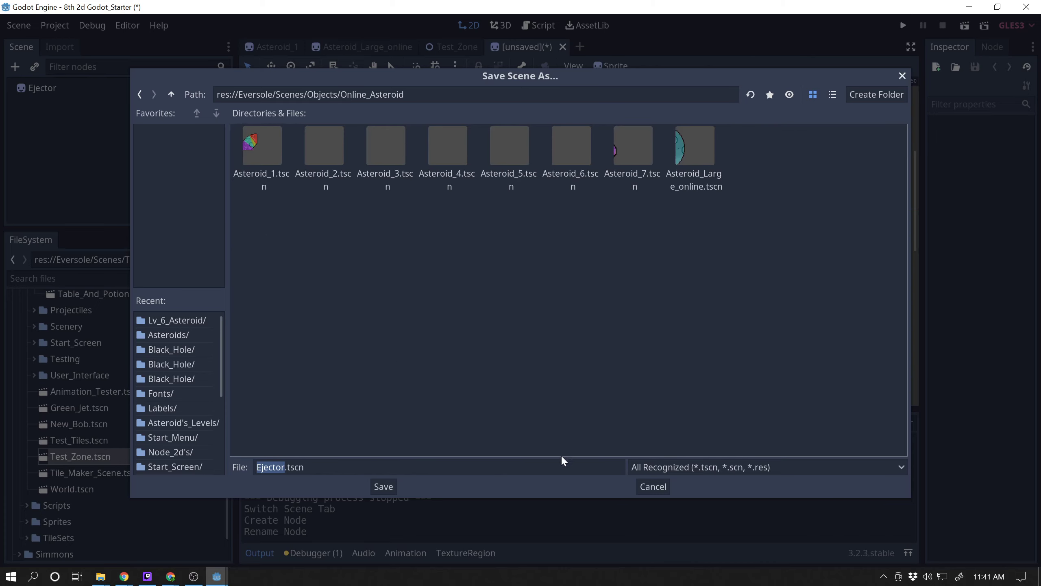
Save the scene under the file name Ejector_Online.tscn.
{"action": "left_click", "coordinate": [285, 467]}
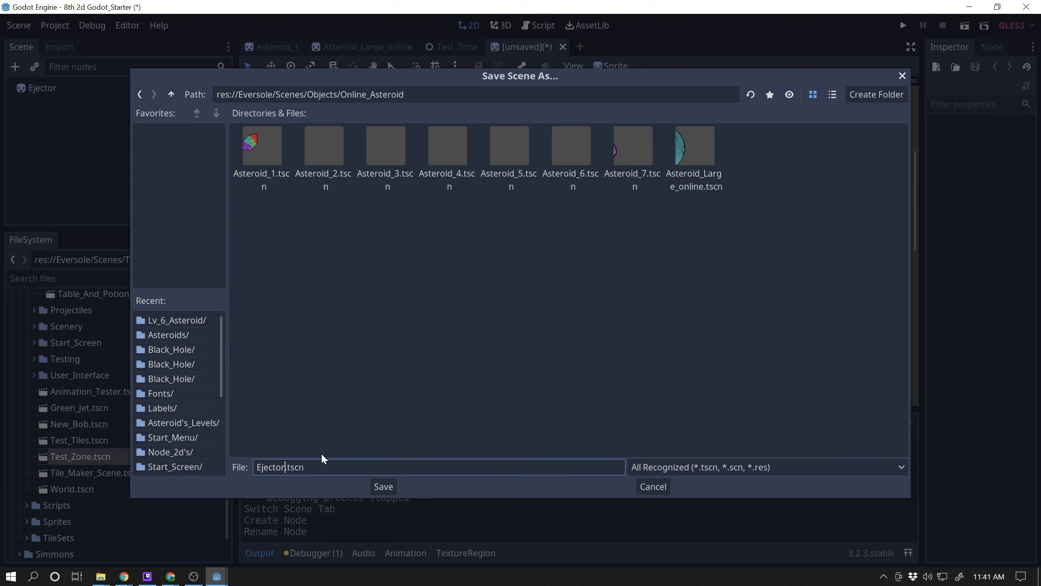
{"action": "type", "text": "_Online"}
{"action": "left_click", "coordinate": [383, 487]}
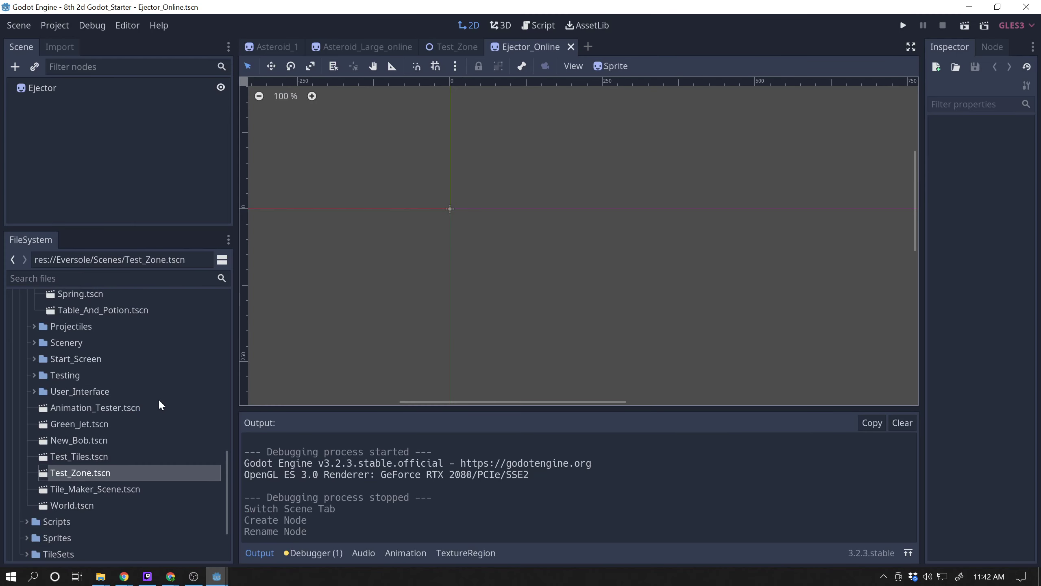
Check the project's Objects/Online_Asteroid folder for the saved Ejector_Online.tscn scene.
{"action": "left_click_drag", "start_coordinate": [227, 472], "coordinate": [268, 347]}
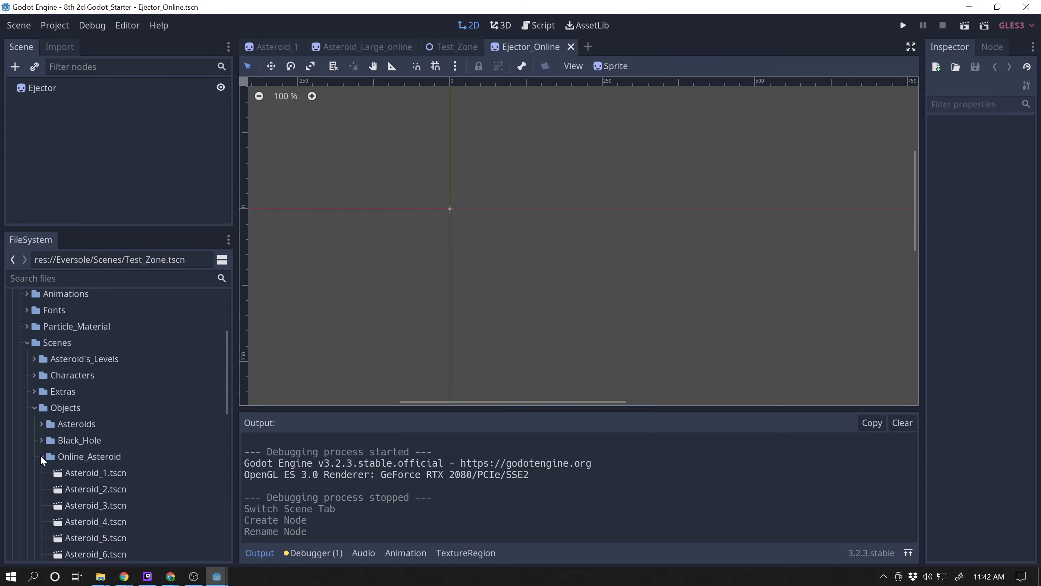
{"action": "scroll", "coordinate": [133, 422], "scroll_direction": "down", "scroll_amount": 4}
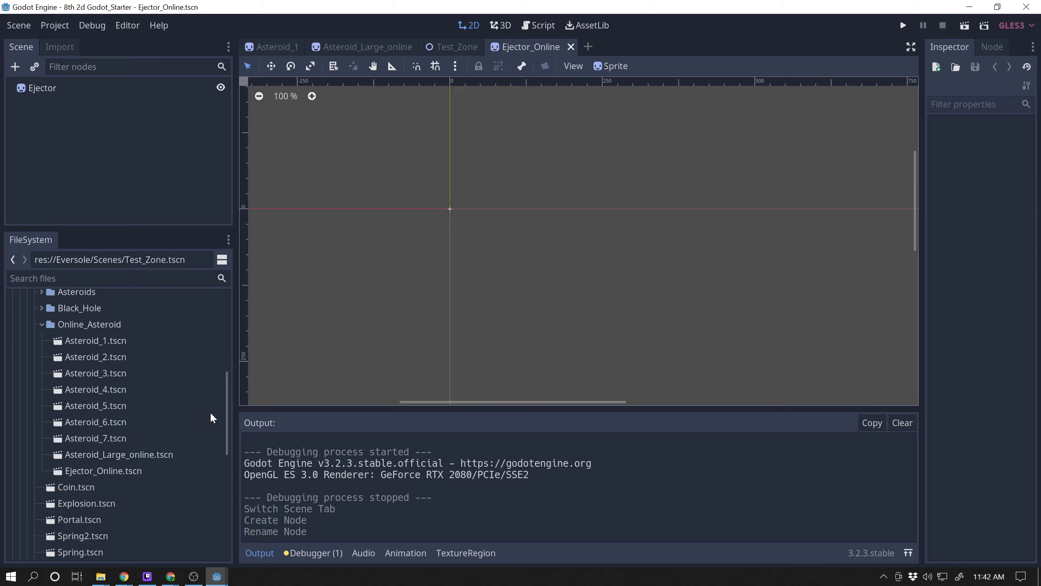
{"action": "scroll", "coordinate": [119, 411], "scroll_direction": "up", "scroll_amount": 2}
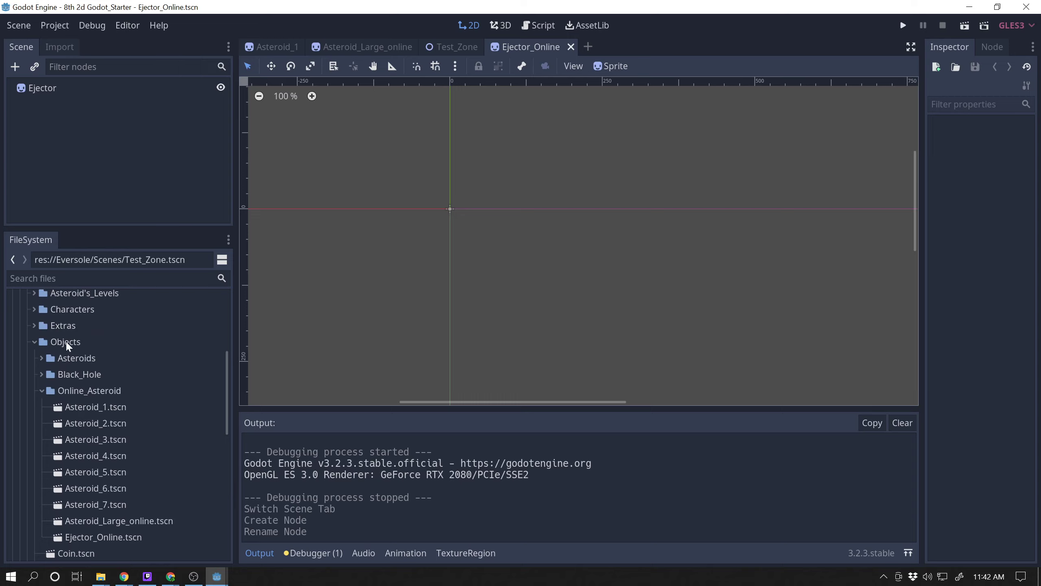
Look inside the Objects/Asteroids folder, and collapse it together with the Online_Asteroid and Objects folders.
{"action": "left_click", "coordinate": [59, 357]}
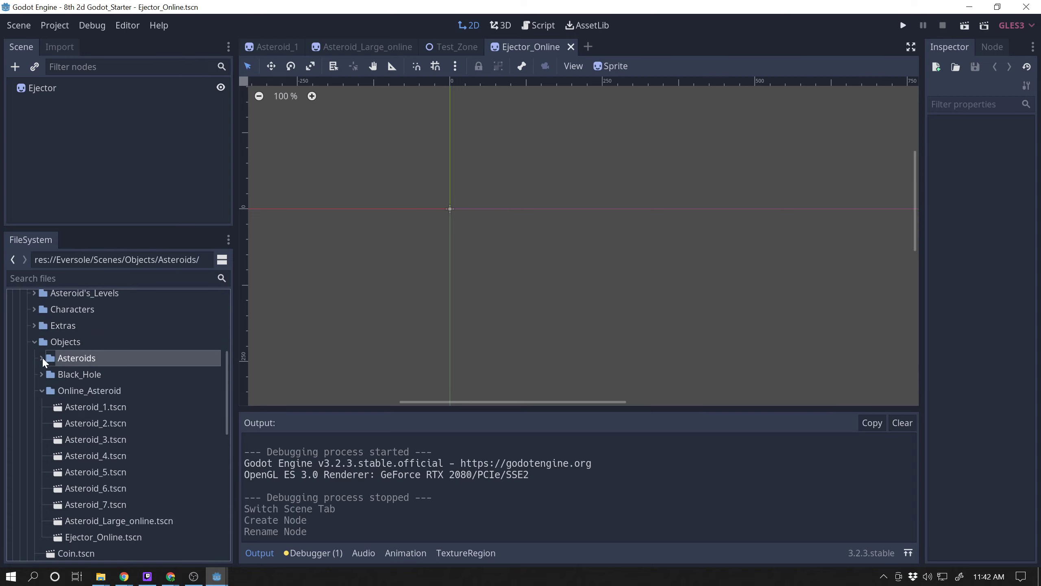
{"action": "left_click", "coordinate": [42, 358]}
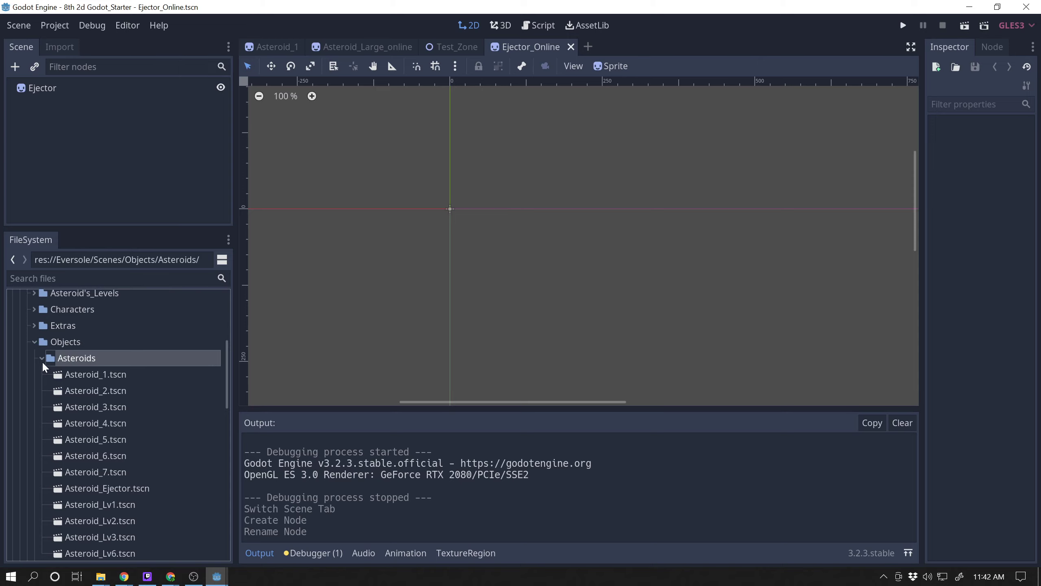
{"action": "left_click", "coordinate": [41, 360]}
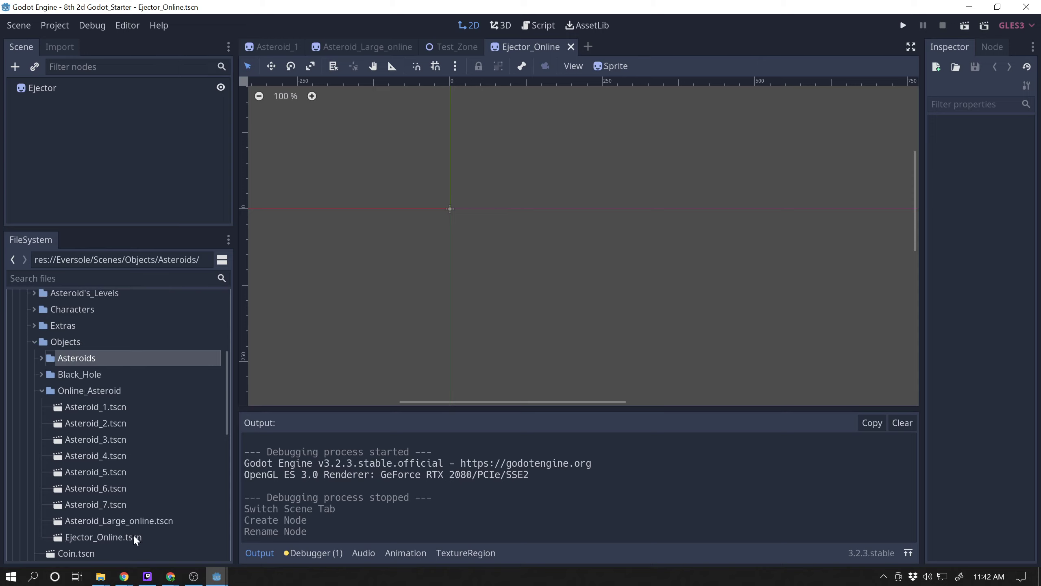
{"action": "left_click", "coordinate": [42, 388]}
{"action": "left_click", "coordinate": [34, 342]}
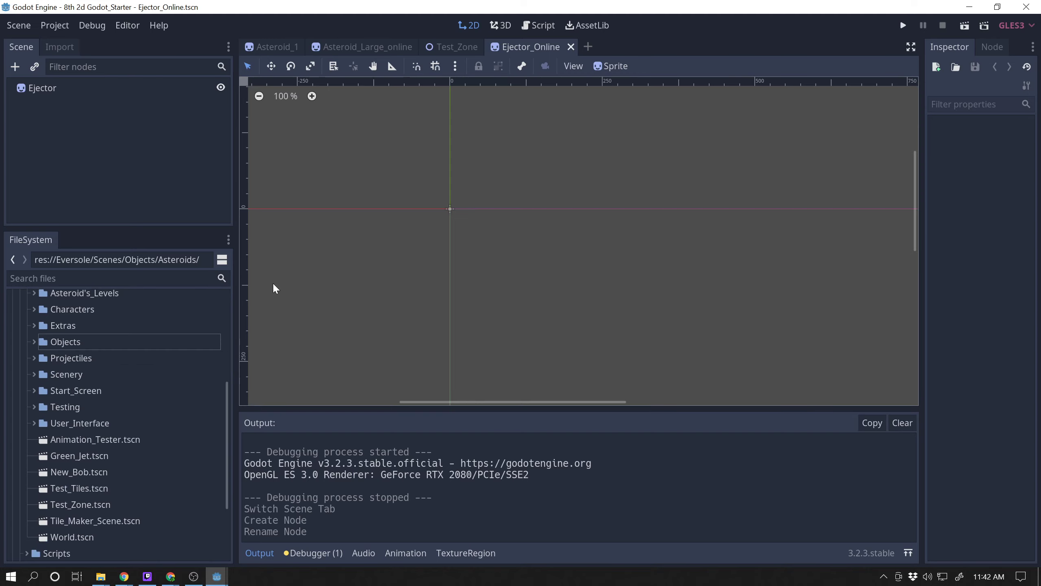
Expand the Sprites folder and its Ejector subfolder to reach the ejector frame images.
{"action": "mouse_move", "coordinate": [269, 59]}
{"action": "scroll", "coordinate": [404, 189], "scroll_direction": "up", "scroll_amount": 4}
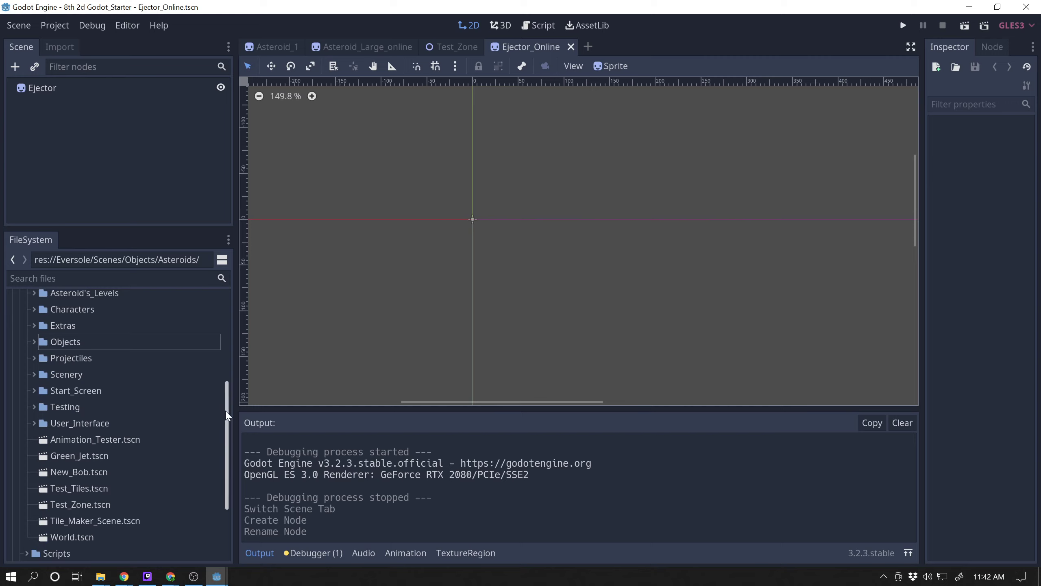
{"action": "scroll", "coordinate": [223, 407], "scroll_direction": "down", "scroll_amount": 3}
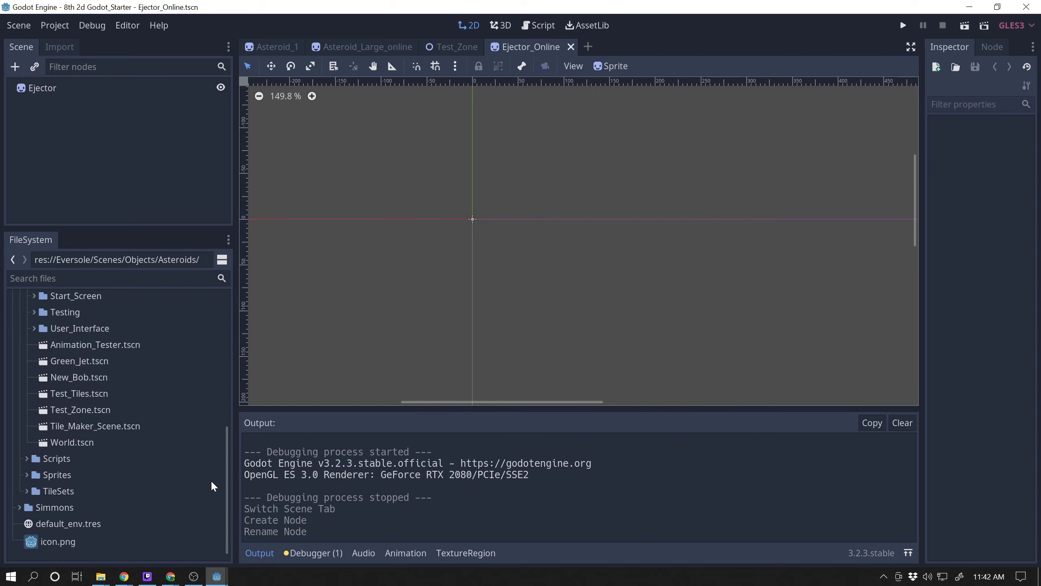
{"action": "left_click", "coordinate": [28, 474]}
{"action": "scroll", "coordinate": [135, 451], "scroll_direction": "down", "scroll_amount": 2}
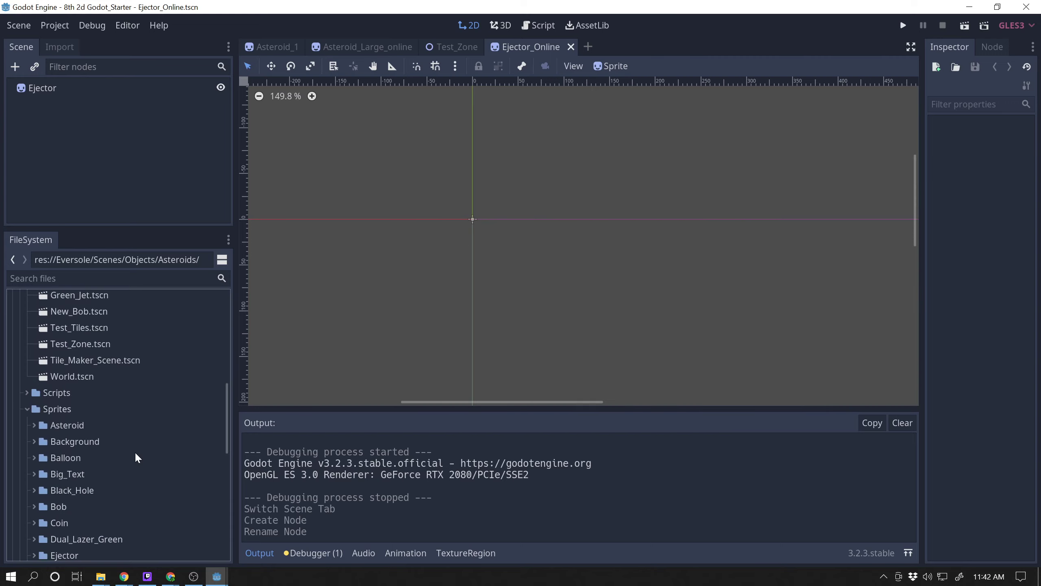
{"action": "scroll", "coordinate": [128, 435], "scroll_direction": "down", "scroll_amount": 4}
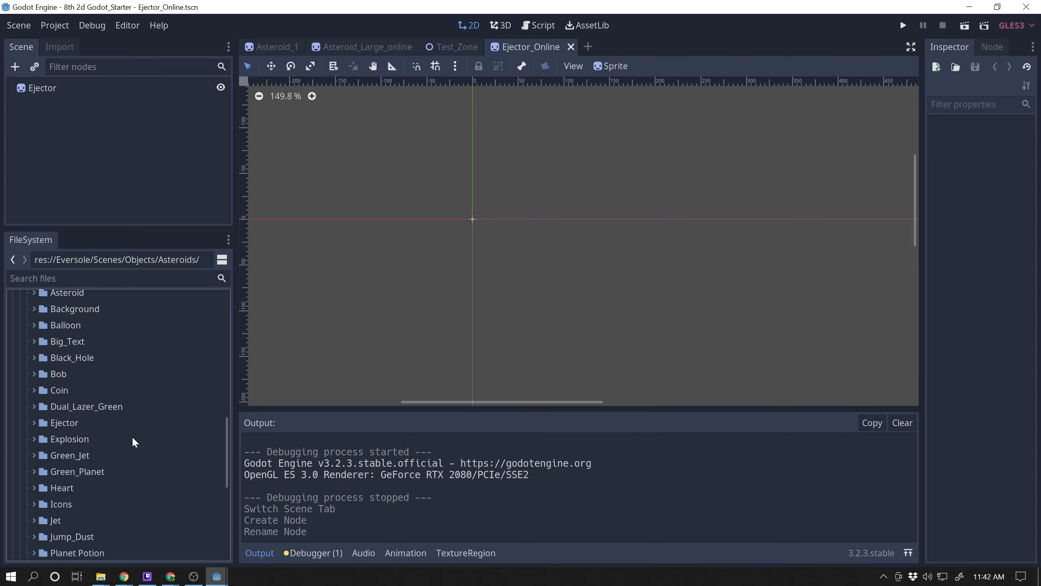
{"action": "left_click", "coordinate": [34, 423]}
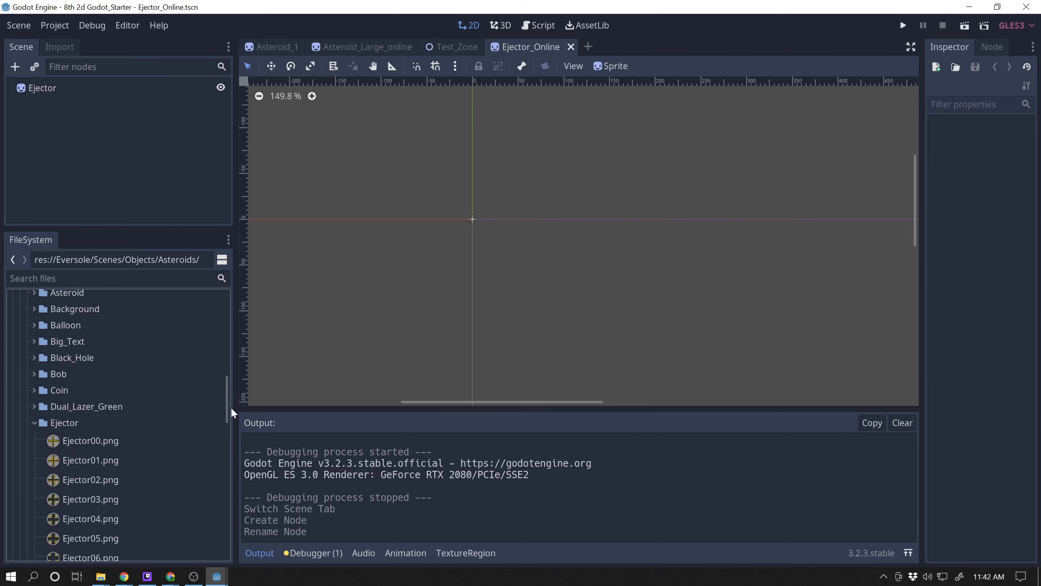
Give the project file list more height and collapse the Scenes folder above Sprites.
{"action": "left_click_drag", "start_coordinate": [168, 229], "coordinate": [186, 145]}
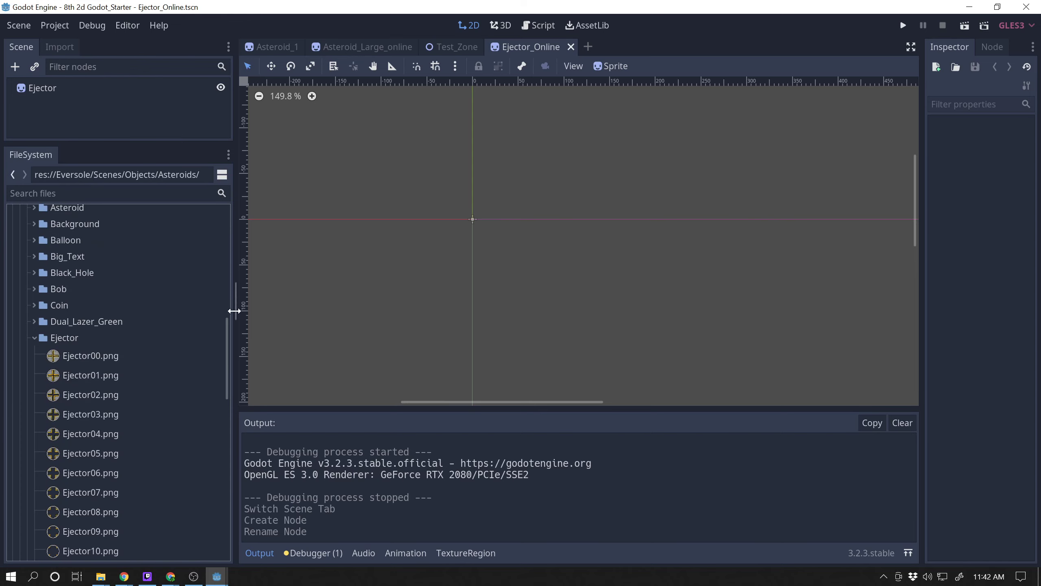
{"action": "left_click_drag", "start_coordinate": [224, 336], "coordinate": [241, 264]}
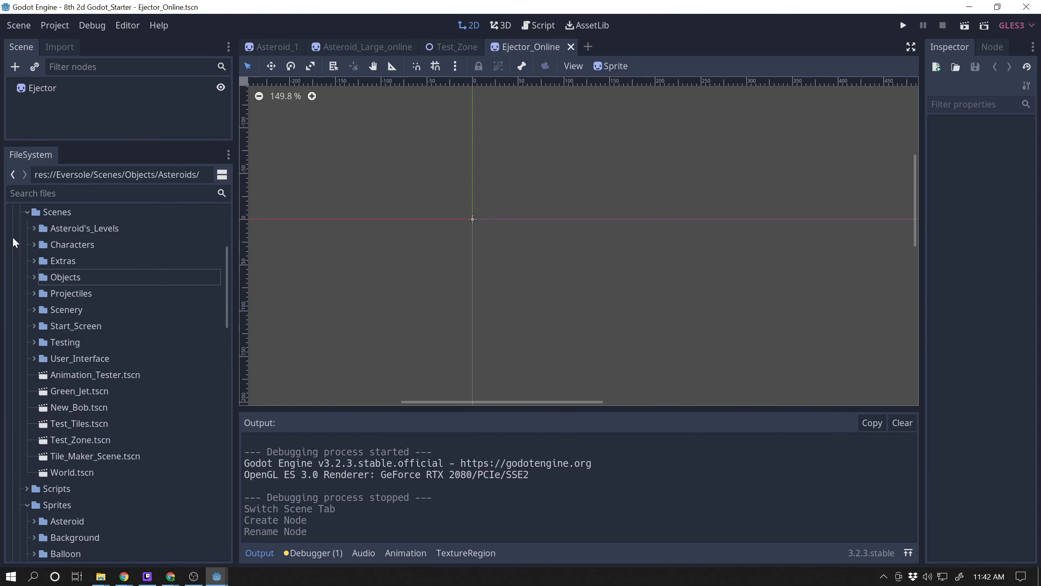
{"action": "left_click", "coordinate": [22, 213]}
{"action": "left_click", "coordinate": [27, 209]}
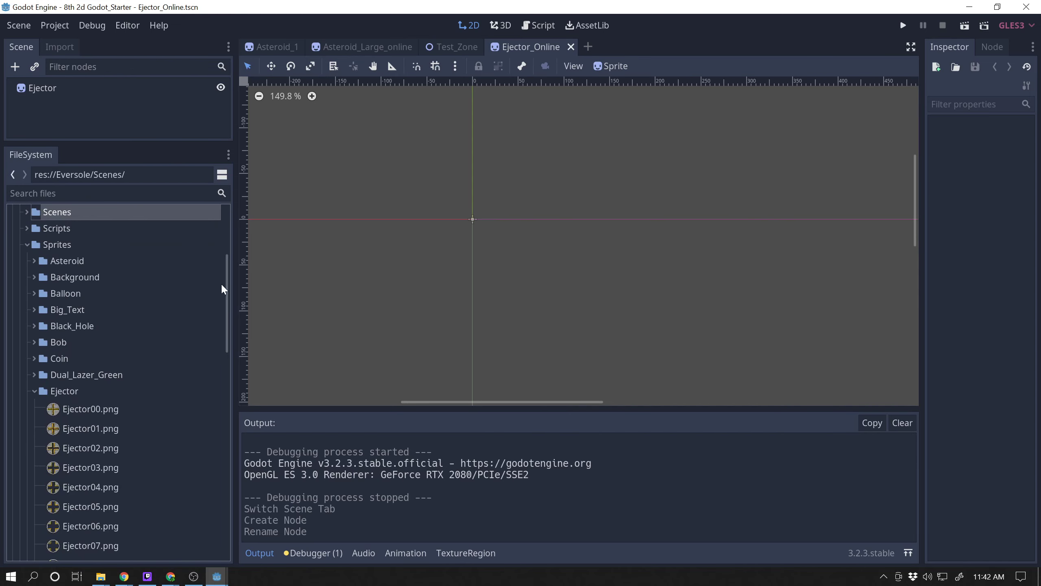
{"action": "left_click", "coordinate": [94, 322]}
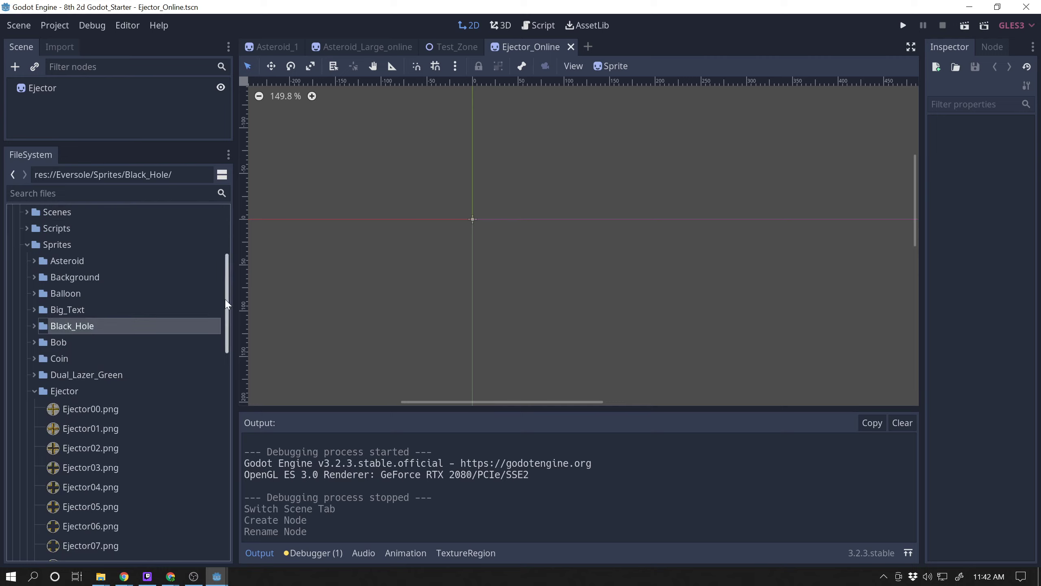
Look through the ejector frame images from Ejector00.png to Ejector25.png.
{"action": "left_click_drag", "start_coordinate": [225, 296], "coordinate": [208, 321]}
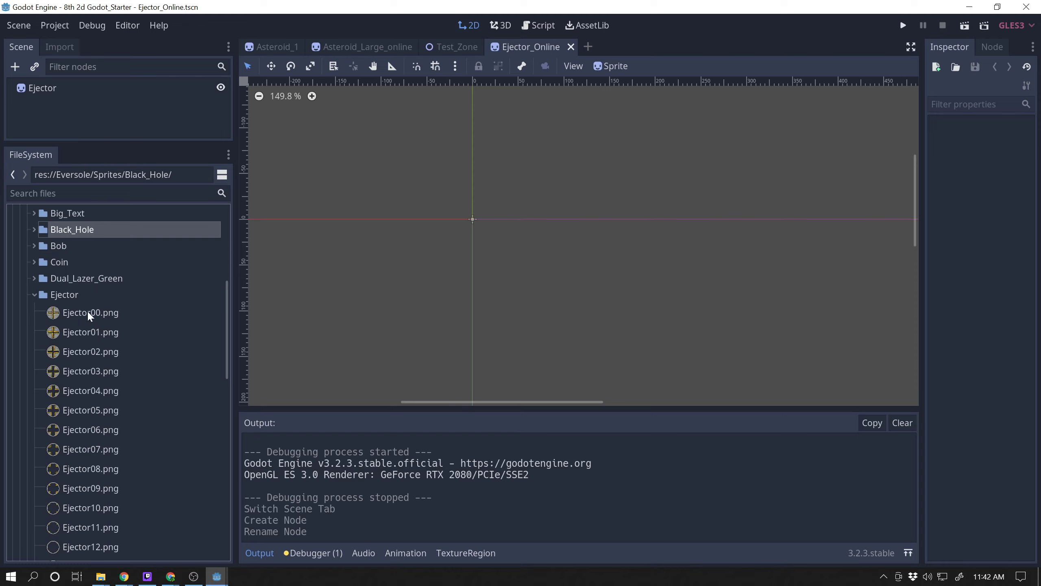
{"action": "left_click_drag", "start_coordinate": [232, 299], "coordinate": [237, 369]}
{"action": "scroll", "coordinate": [136, 521], "scroll_direction": "down", "scroll_amount": 1}
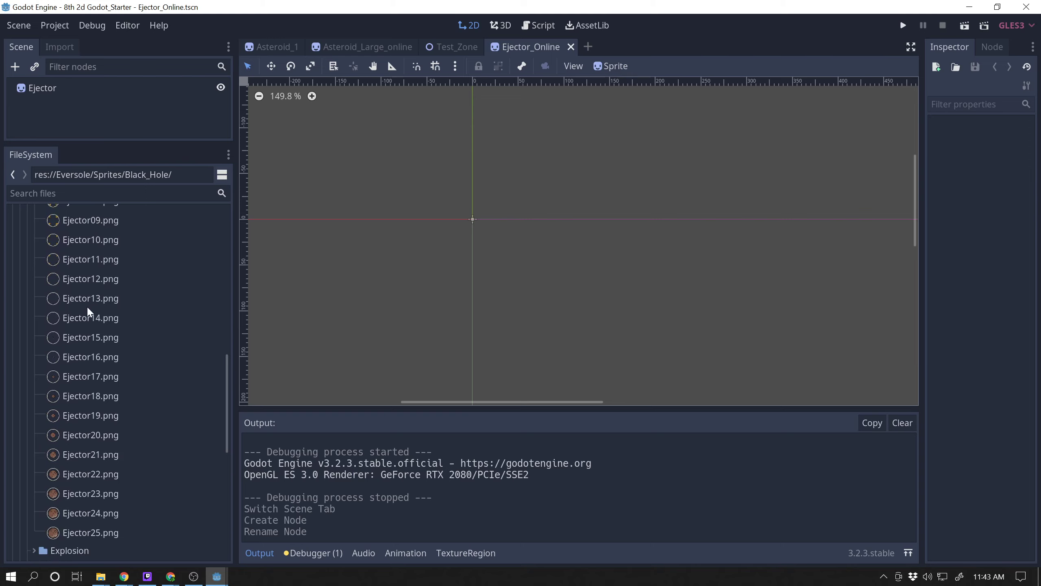
{"action": "left_click_drag", "start_coordinate": [227, 399], "coordinate": [228, 336]}
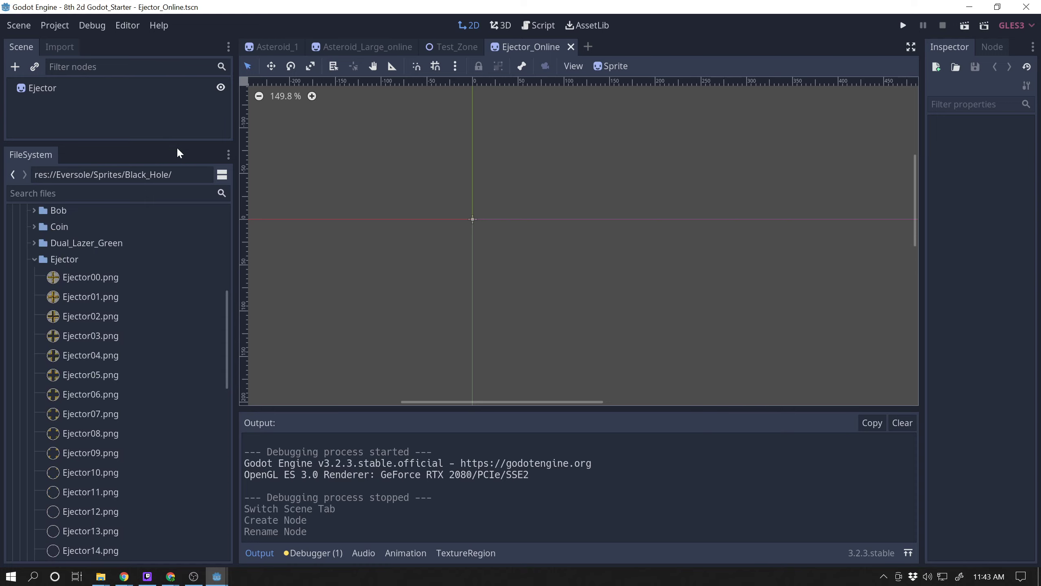
Assign Ejector00.png as the Ejector sprite's texture and widen the property area.
{"action": "left_click_drag", "start_coordinate": [177, 147], "coordinate": [211, 223]}
{"action": "left_click", "coordinate": [49, 87]}
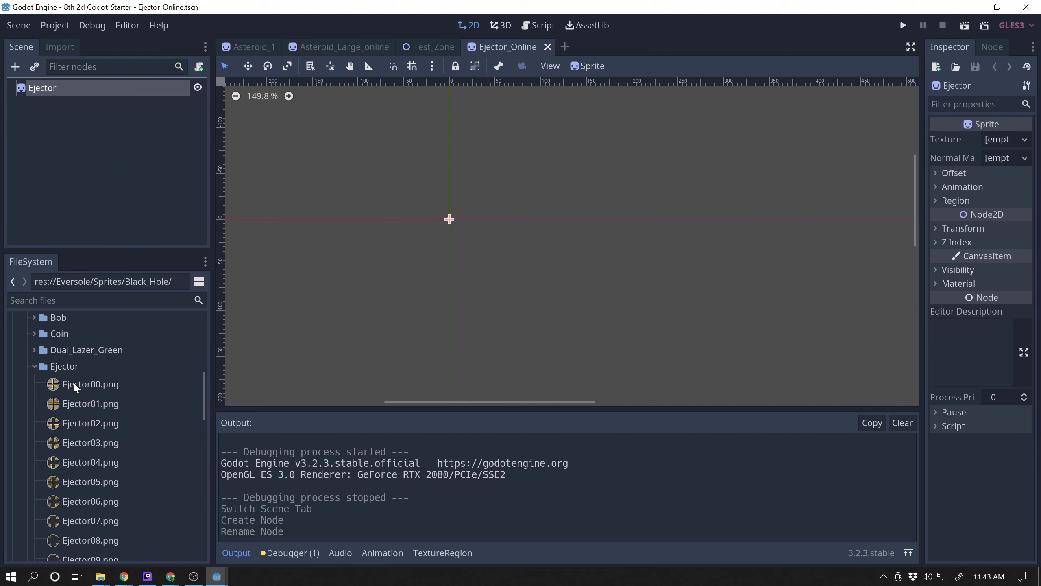
{"action": "left_click_drag", "start_coordinate": [72, 386], "coordinate": [1008, 142]}
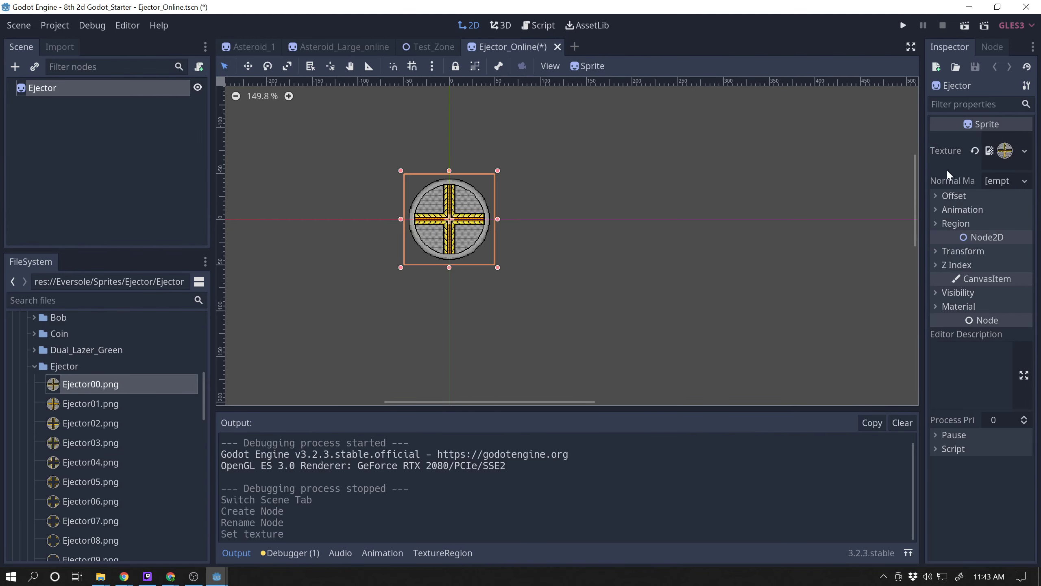
{"action": "left_click_drag", "start_coordinate": [923, 230], "coordinate": [810, 251]}
{"action": "scroll", "coordinate": [384, 218], "scroll_direction": "up", "scroll_amount": 3}
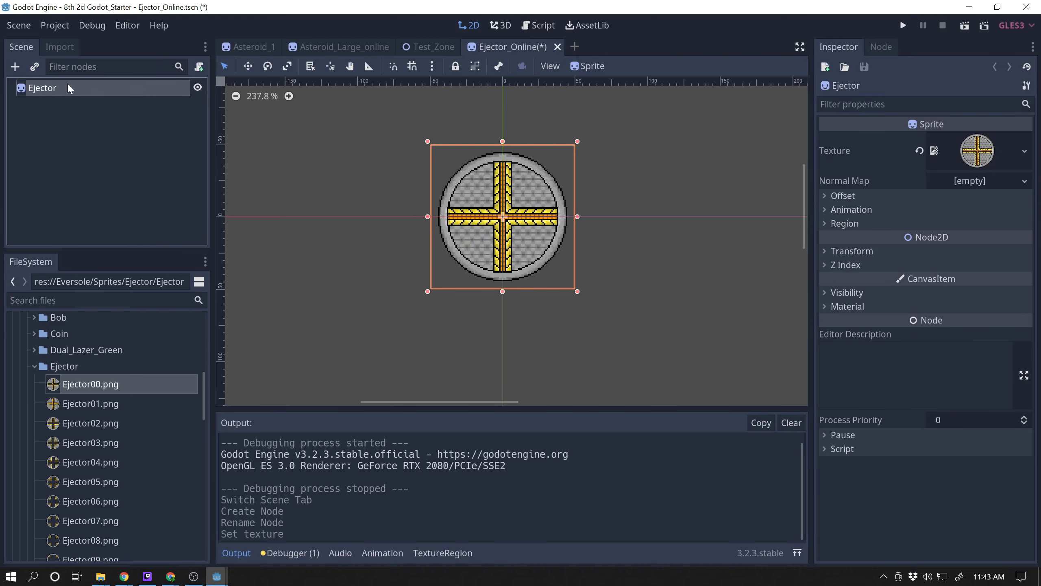
Add an AnimationPlayer node as a child of Ejector.
{"action": "left_click", "coordinate": [14, 66]}
{"action": "type", "text": "a"}
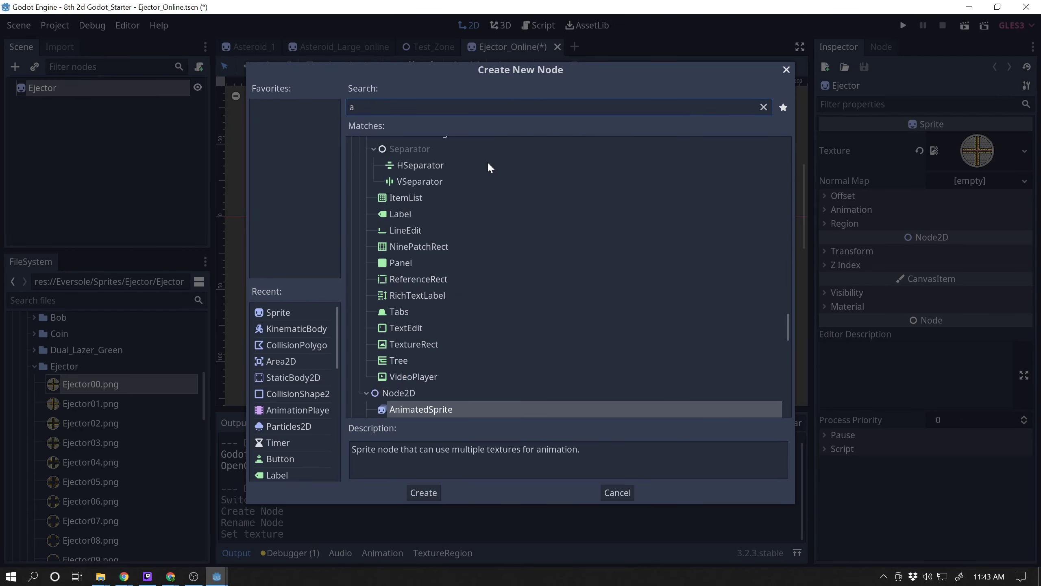
{"action": "type", "text": "n"}
{"action": "double_click", "coordinate": [295, 409]}
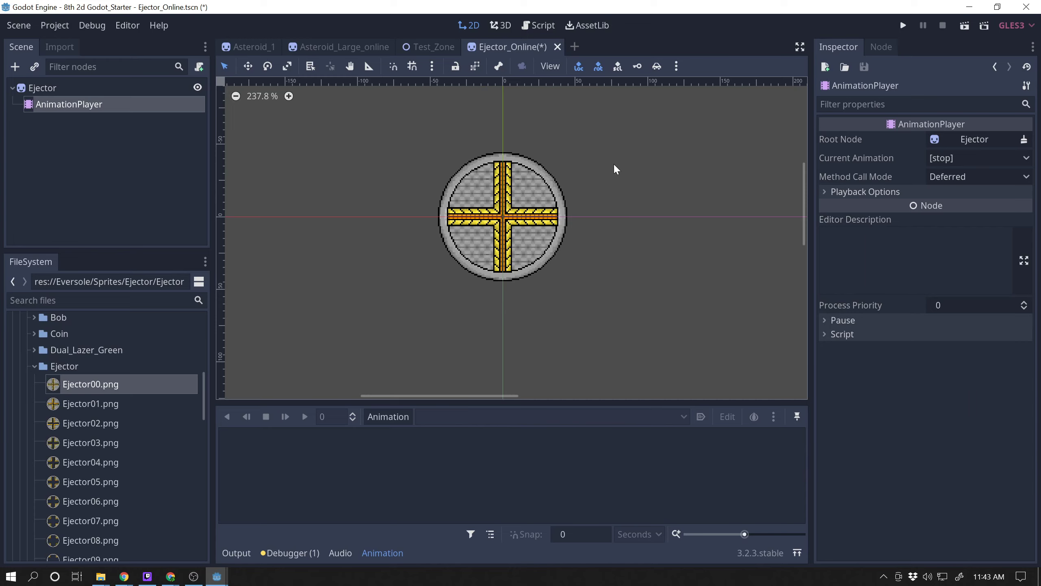
Create a new animation named Idle and set its length to 0.1 seconds.
{"action": "left_click", "coordinate": [398, 419]}
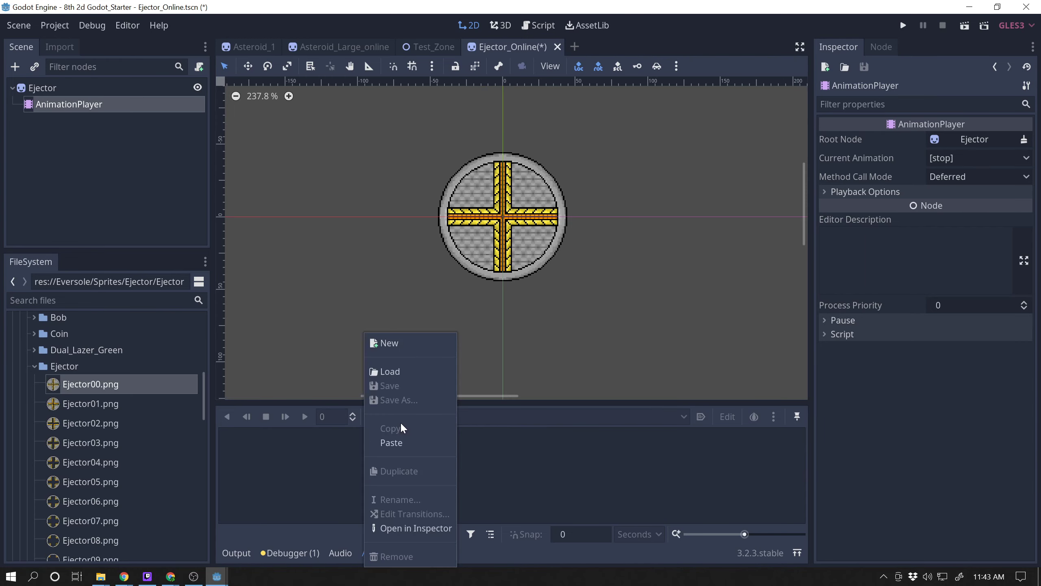
{"action": "left_click", "coordinate": [412, 343]}
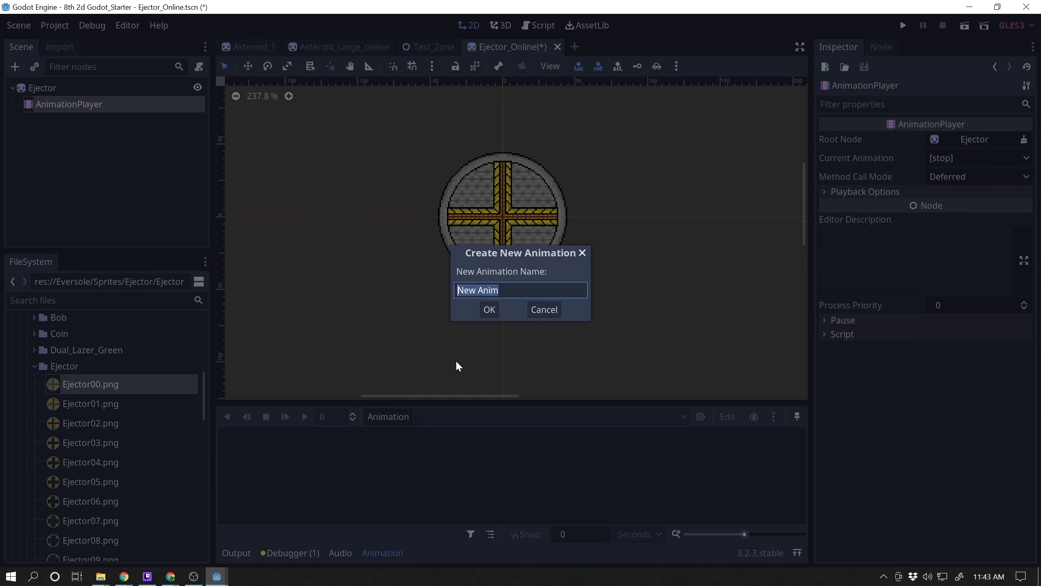
{"action": "type", "text": "Idle"}
{"action": "left_click", "coordinate": [489, 309]}
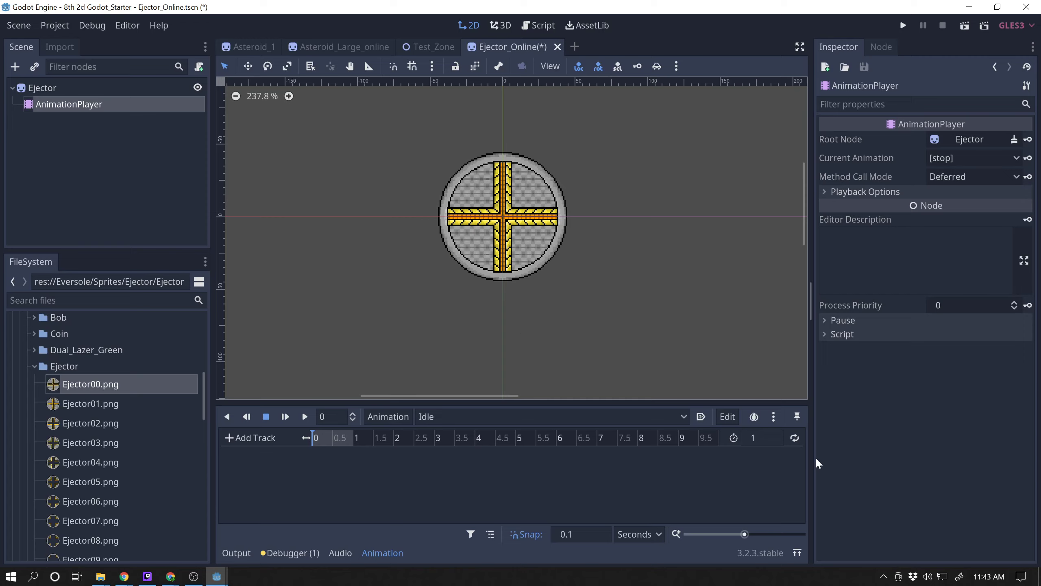
{"action": "left_click", "coordinate": [769, 436]}
{"action": "type", "text": ".1"}
{"action": "key", "text": "Return"}
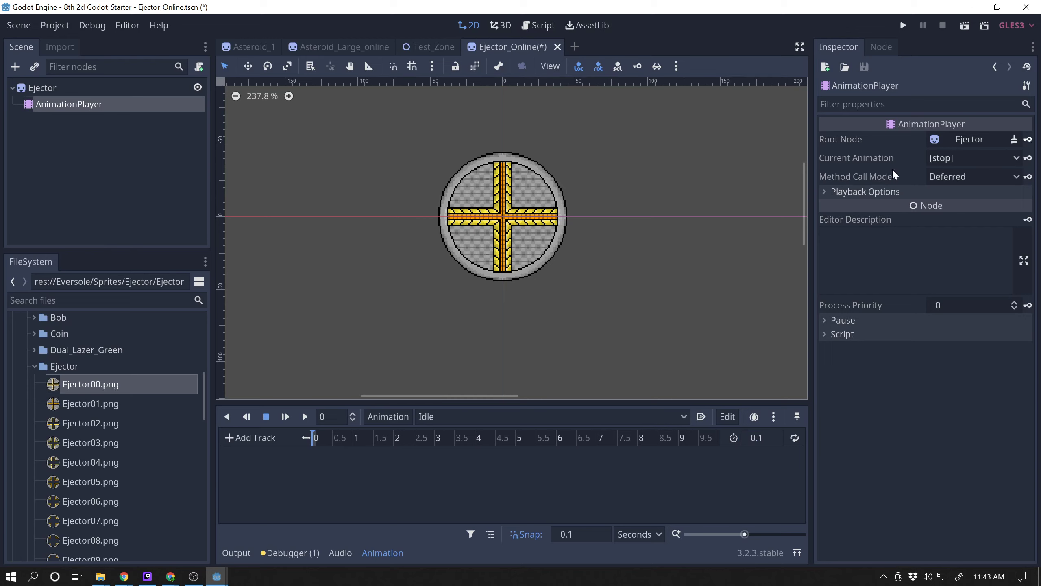
Key the Ejector sprite's texture at time 0 on a new track of the Idle animation, and save the scene.
{"action": "left_click", "coordinate": [42, 87]}
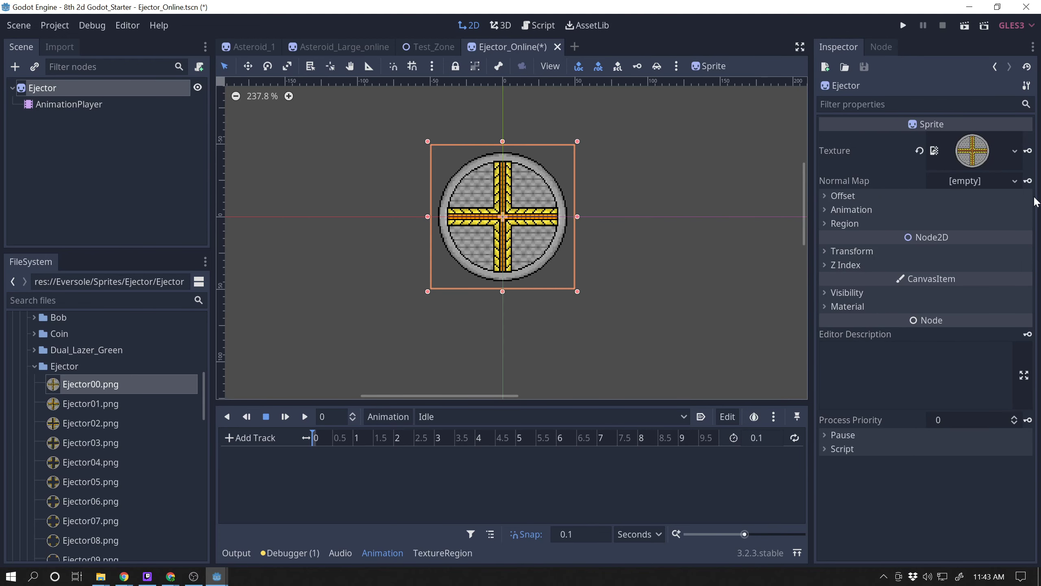
{"action": "left_click", "coordinate": [1027, 152]}
{"action": "left_click", "coordinate": [476, 310]}
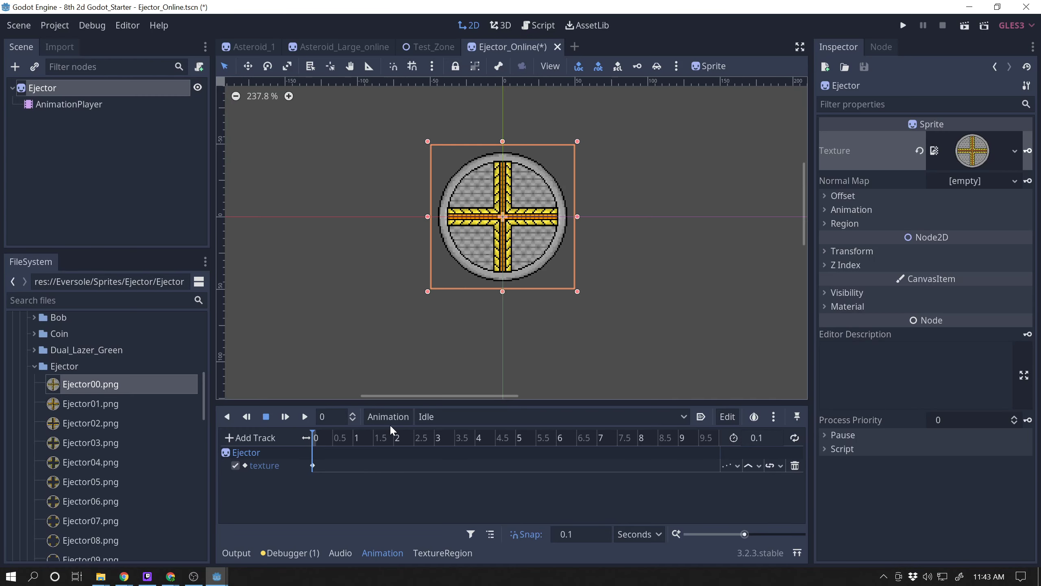
{"action": "key", "text": "ctrl+s"}
Create a new animation named Eject_Asteroid and key the Ejector sprite's texture at time 0 on a new track.
{"action": "left_click", "coordinate": [387, 418]}
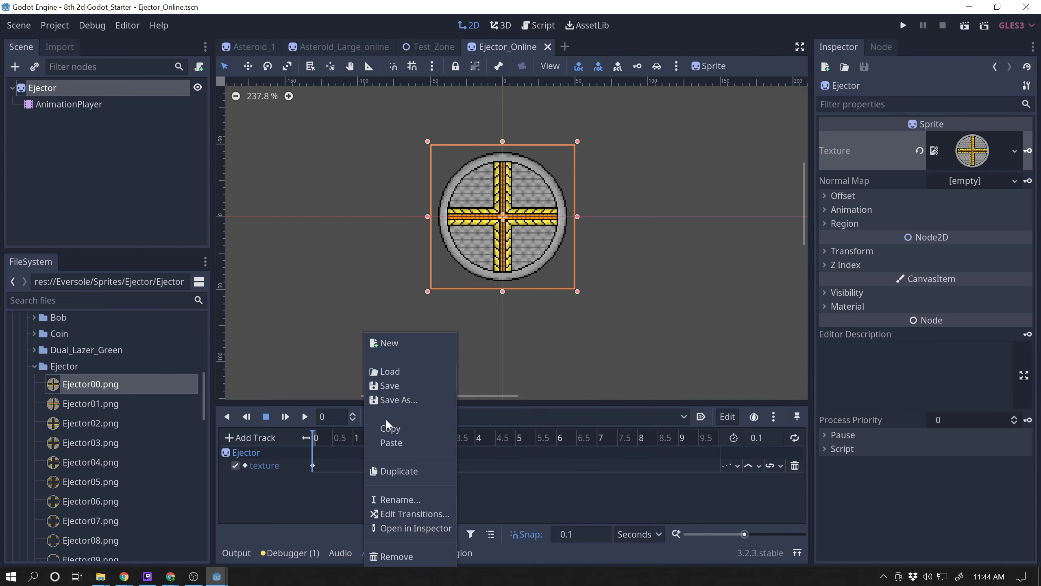
{"action": "left_click", "coordinate": [386, 345]}
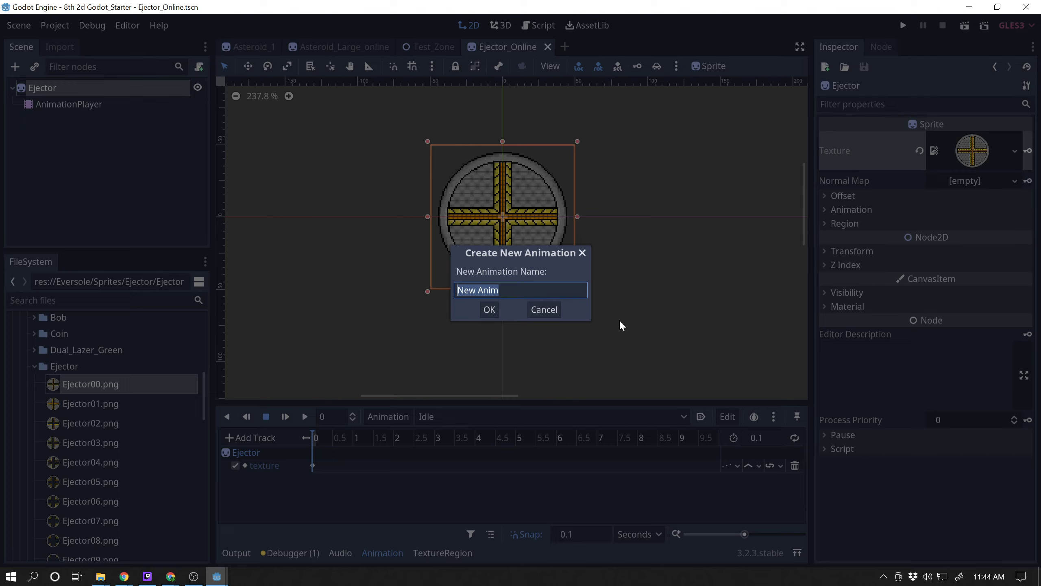
{"action": "type", "text": "Eject_Asteroid"}
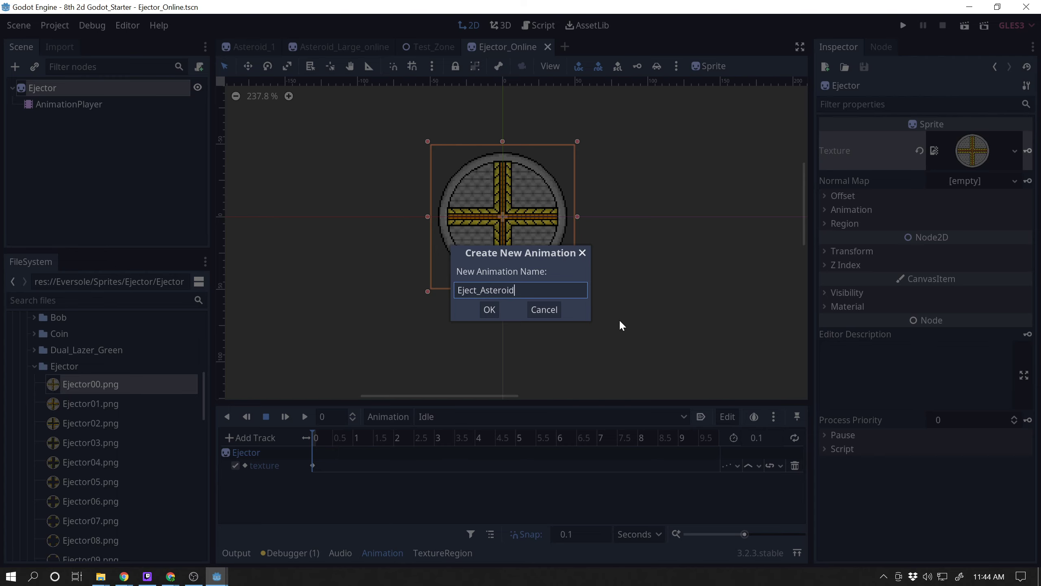
{"action": "left_click", "coordinate": [489, 310]}
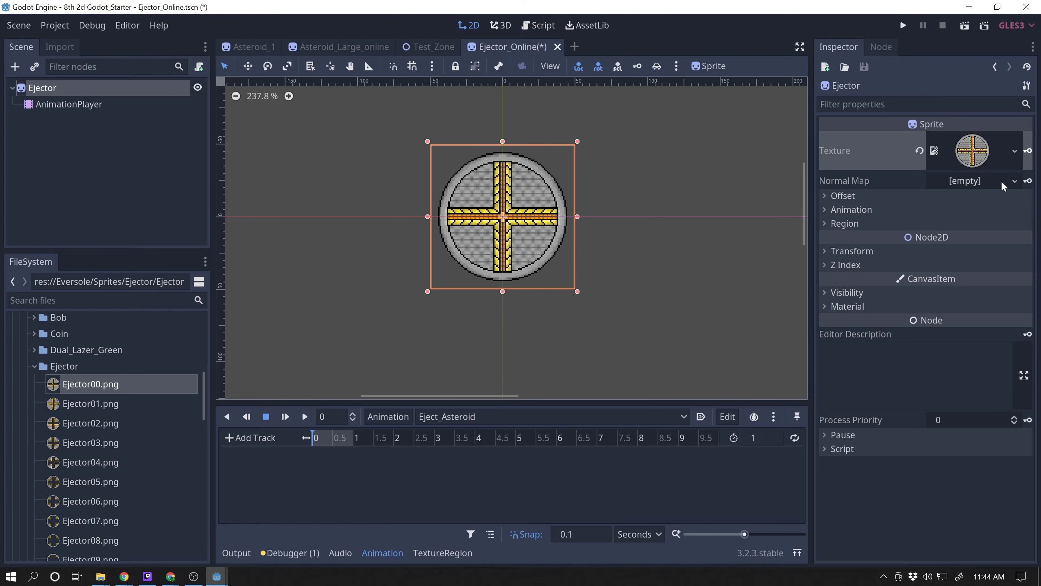
{"action": "left_click", "coordinate": [1026, 150]}
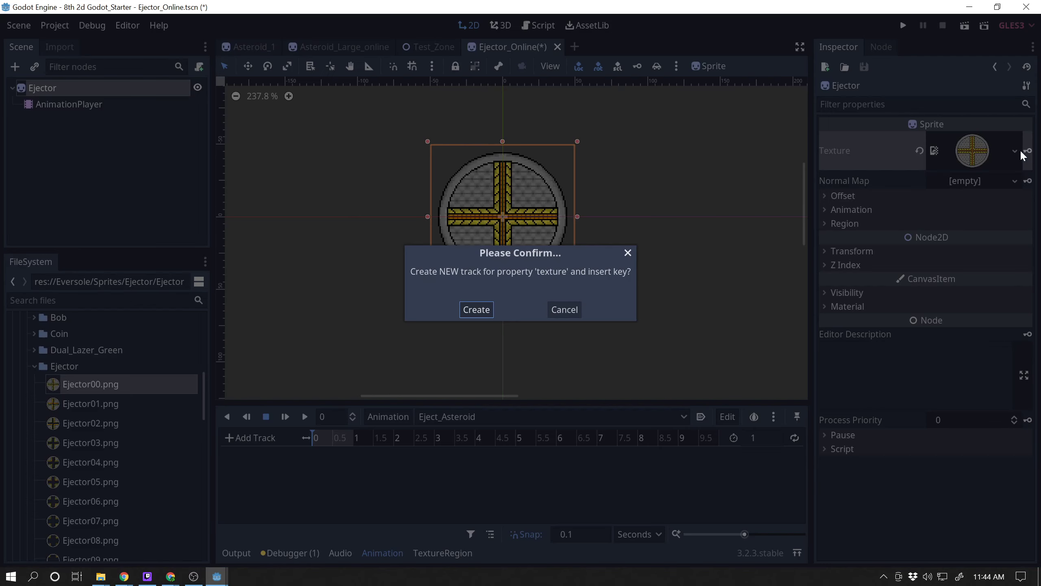
{"action": "left_click", "coordinate": [486, 310]}
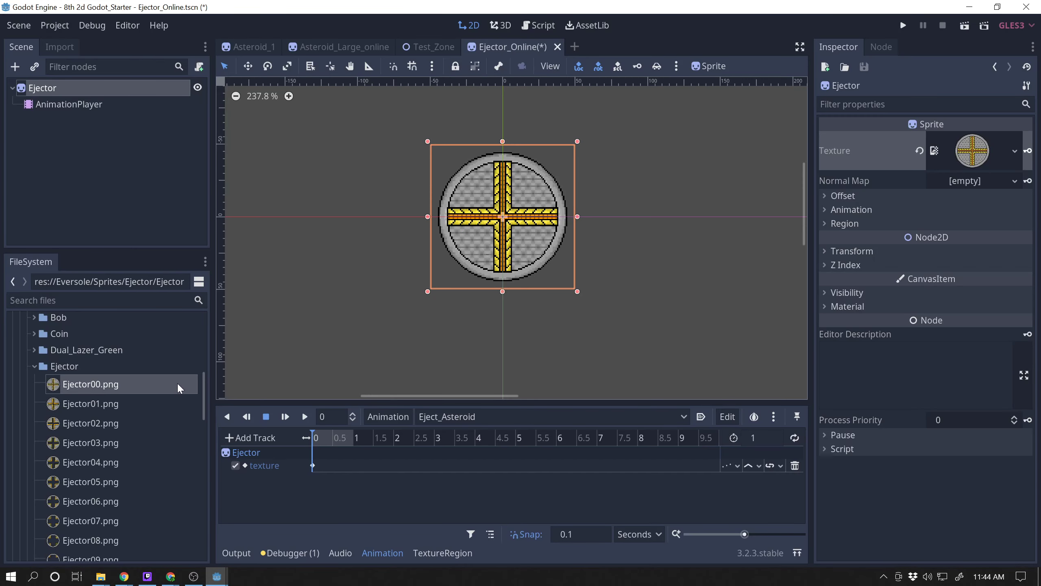
Set the Eject_Asteroid animation's length to 1.6 seconds.
{"action": "scroll", "coordinate": [205, 391], "scroll_direction": "down", "scroll_amount": 2}
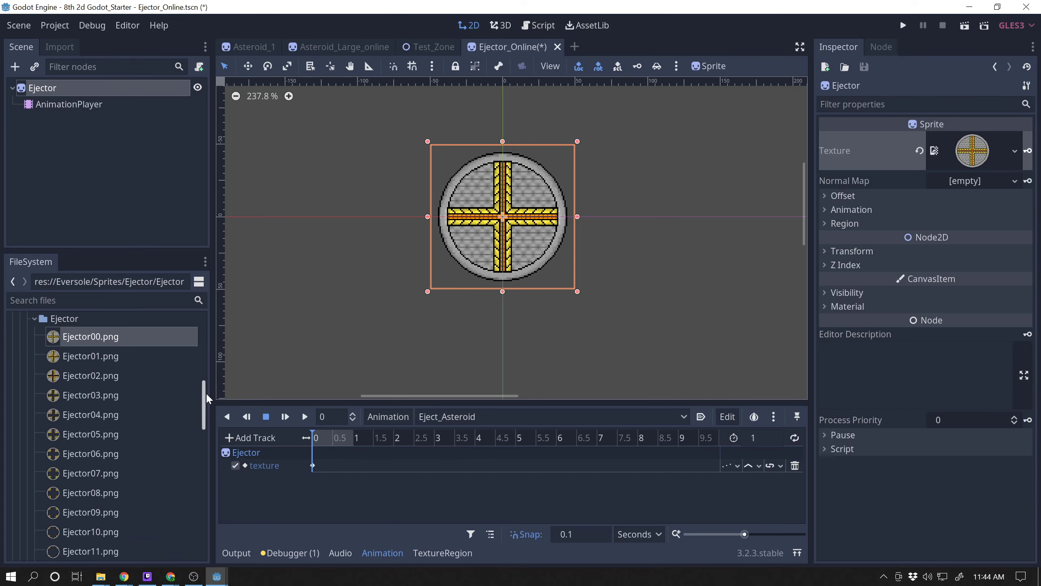
{"action": "left_click_drag", "start_coordinate": [206, 392], "coordinate": [205, 423]}
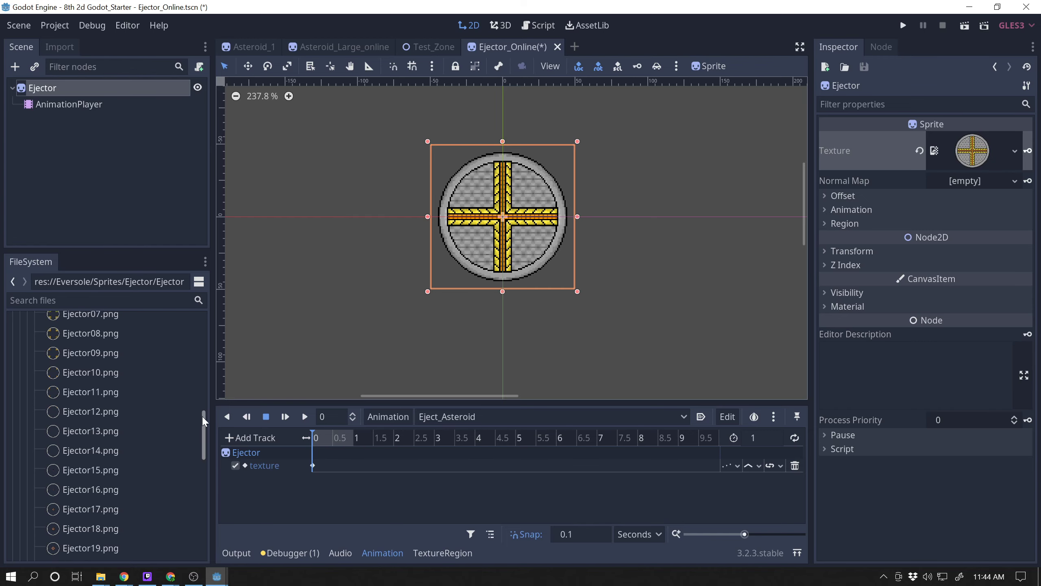
{"action": "left_click_drag", "start_coordinate": [202, 415], "coordinate": [207, 390]}
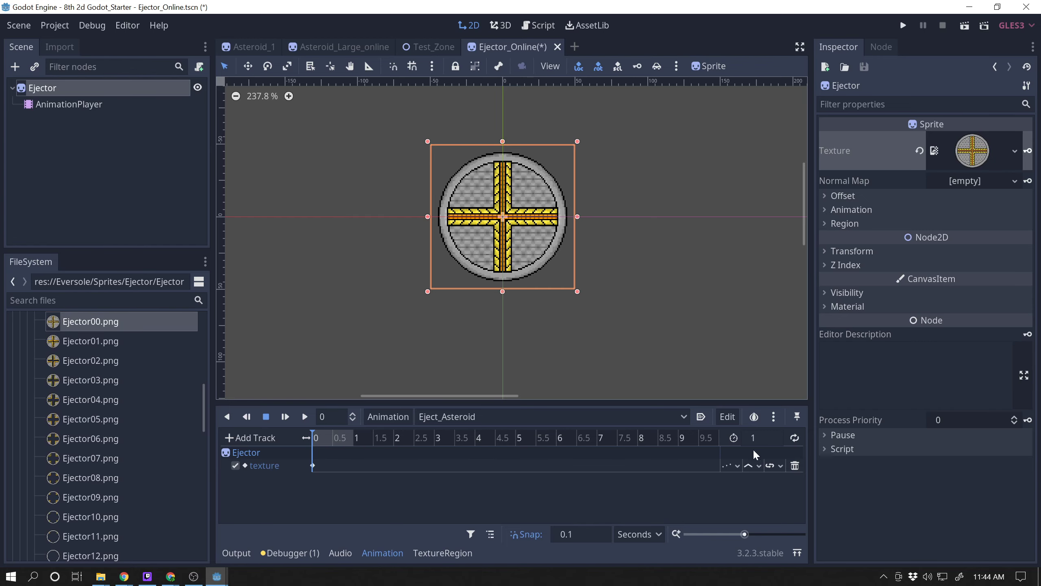
{"action": "left_click", "coordinate": [758, 438]}
{"action": "type", "text": "1.6"}
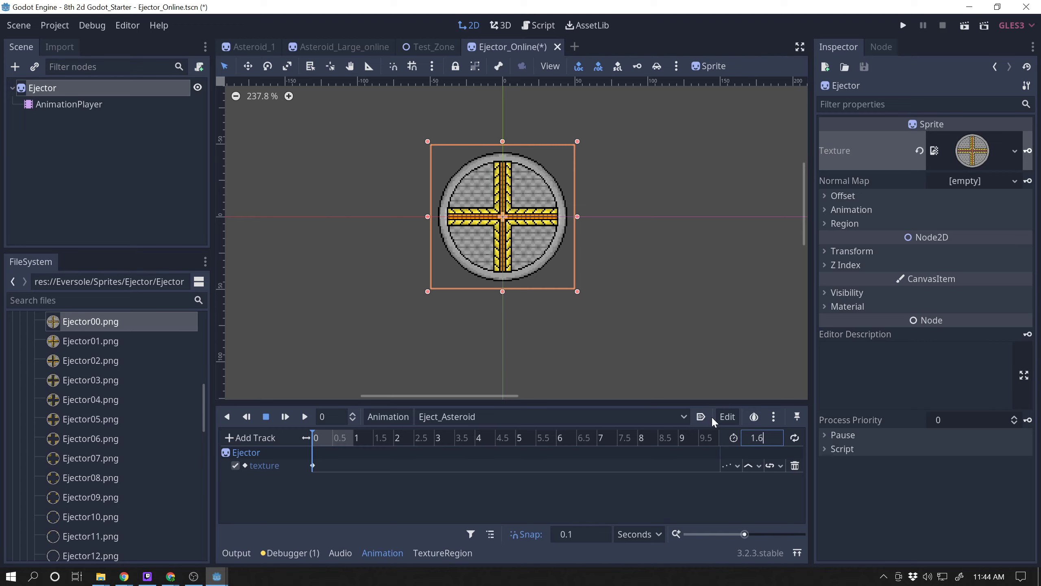
{"action": "key", "text": "Return"}
Key the Ejector sprite's texture in Eject_Asteroid with Ejector01.png, Ejector02.png and Ejector03.png at 0.1, 0.2 and 0.3 seconds.
{"action": "left_click_drag", "start_coordinate": [757, 540], "coordinate": [755, 539]}
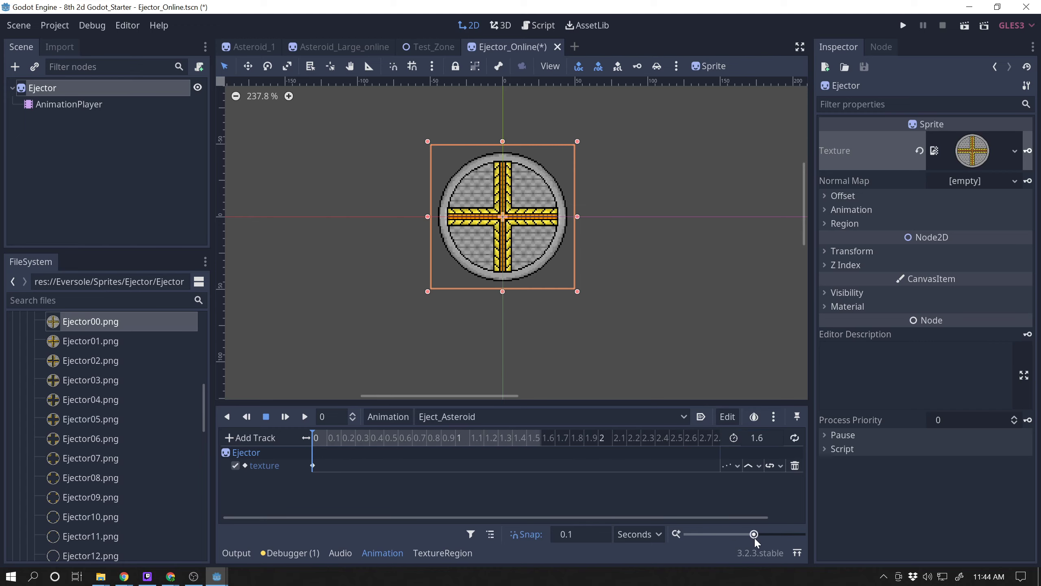
{"action": "left_click_drag", "start_coordinate": [812, 441], "coordinate": [877, 443]}
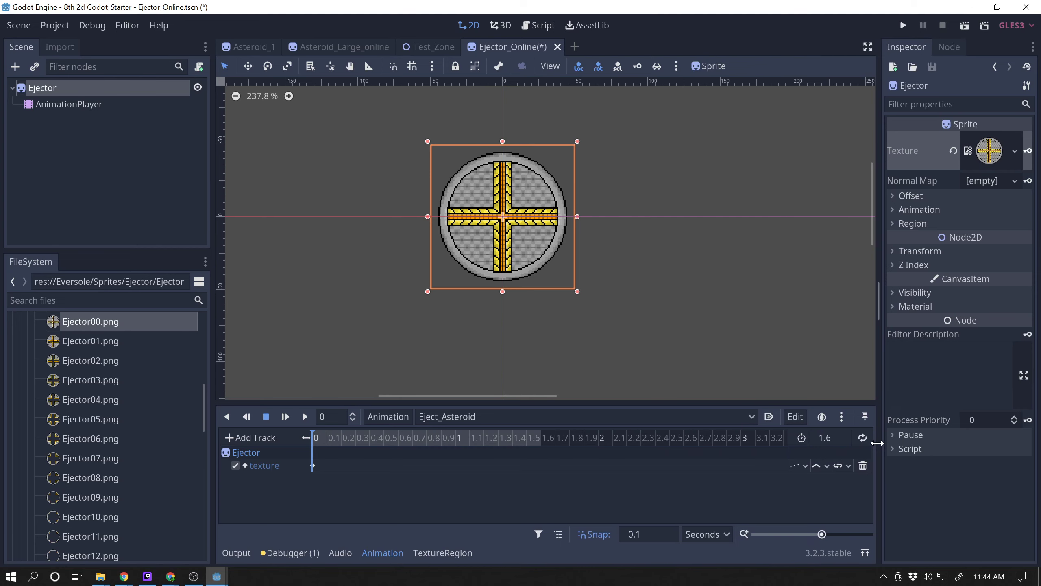
{"action": "left_click_drag", "start_coordinate": [90, 341], "coordinate": [1019, 159]}
{"action": "left_click", "coordinate": [1029, 151]}
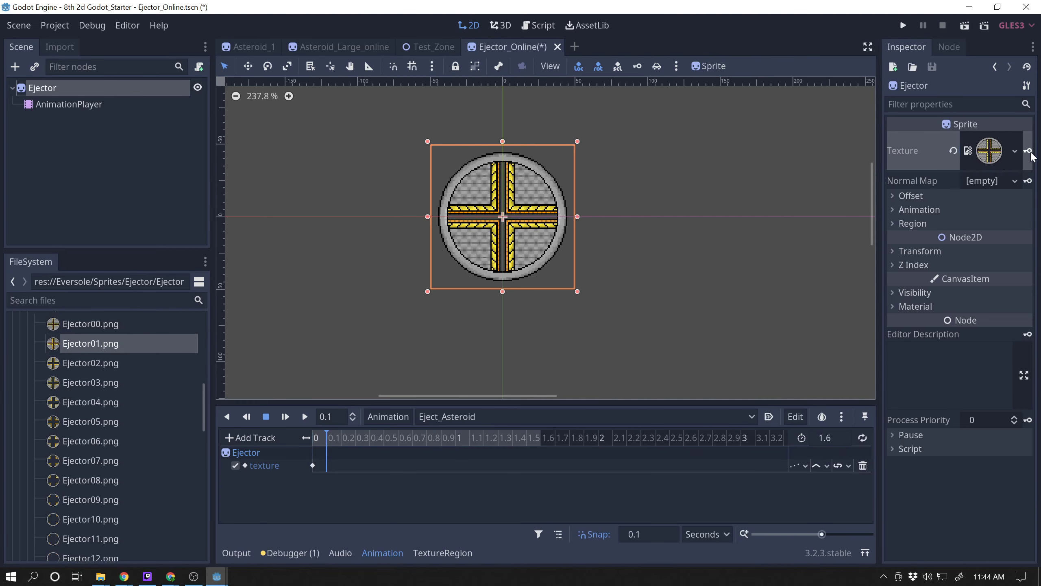
{"action": "left_click", "coordinate": [344, 437]}
{"action": "left_click_drag", "start_coordinate": [105, 363], "coordinate": [1003, 164]}
{"action": "left_click", "coordinate": [1028, 151]}
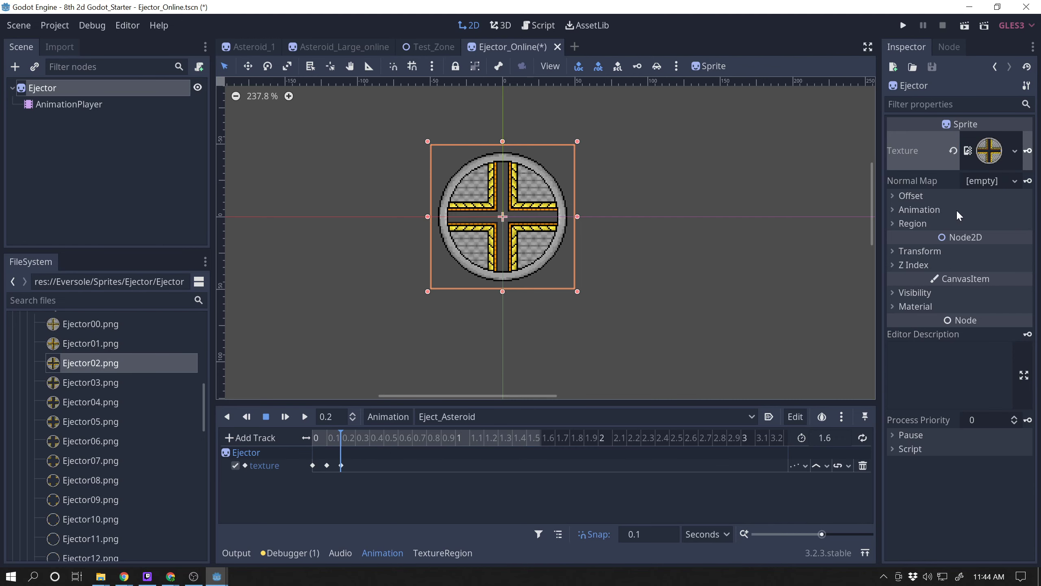
{"action": "left_click", "coordinate": [362, 437]}
{"action": "left_click_drag", "start_coordinate": [107, 384], "coordinate": [998, 154]}
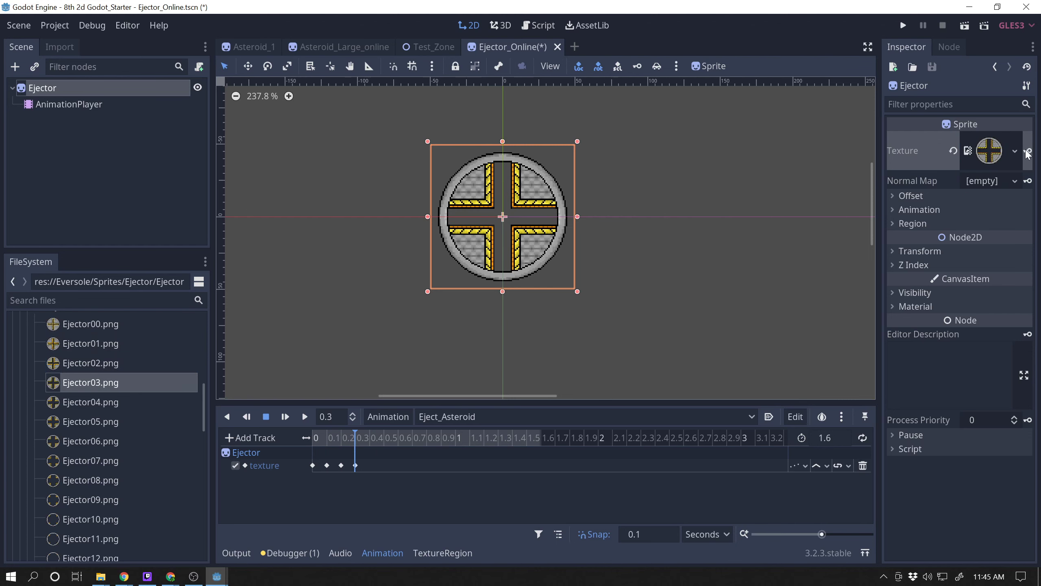
Key the Ejector texture with Ejector04.png, Ejector05.png and Ejector06.png at 0.4, 0.5 and 0.6 seconds.
{"action": "left_click", "coordinate": [370, 437]}
{"action": "left_click_drag", "start_coordinate": [107, 403], "coordinate": [989, 150]}
{"action": "left_click", "coordinate": [1028, 151]}
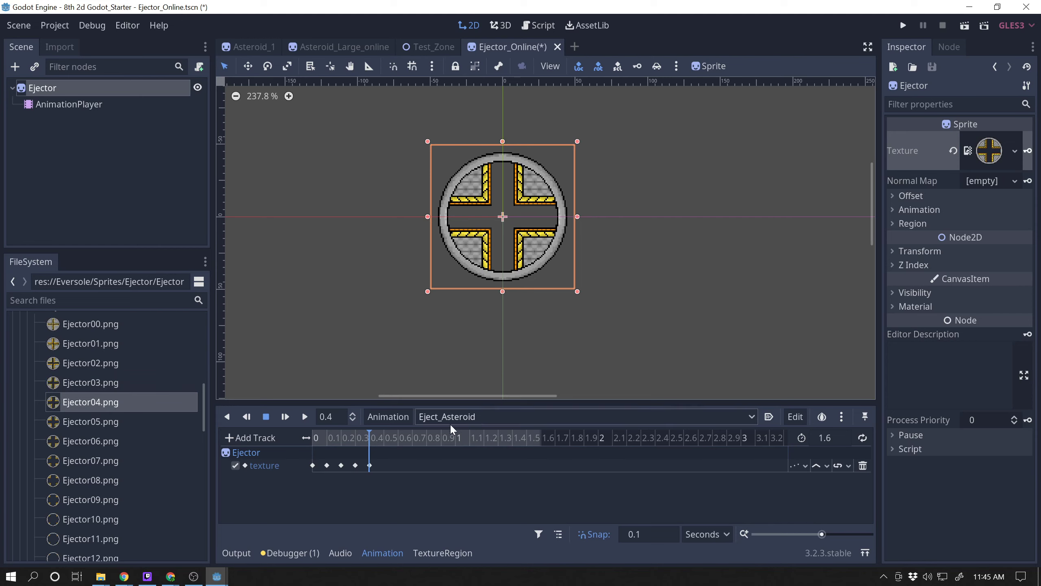
{"action": "left_click_drag", "start_coordinate": [99, 421], "coordinate": [990, 151]}
{"action": "left_click", "coordinate": [1028, 152]}
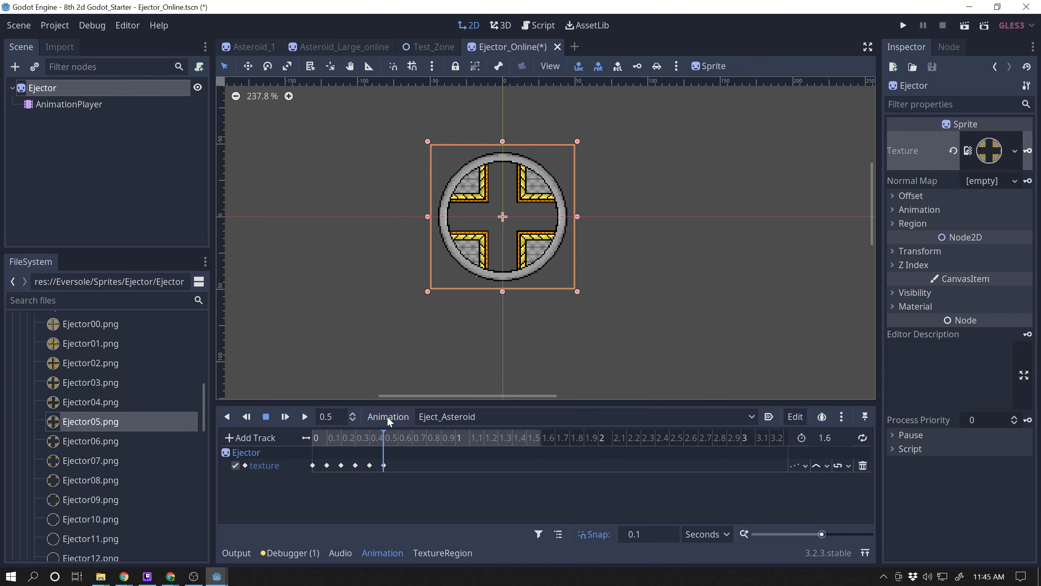
{"action": "left_click_drag", "start_coordinate": [84, 437], "coordinate": [990, 151]}
{"action": "left_click", "coordinate": [1027, 151]}
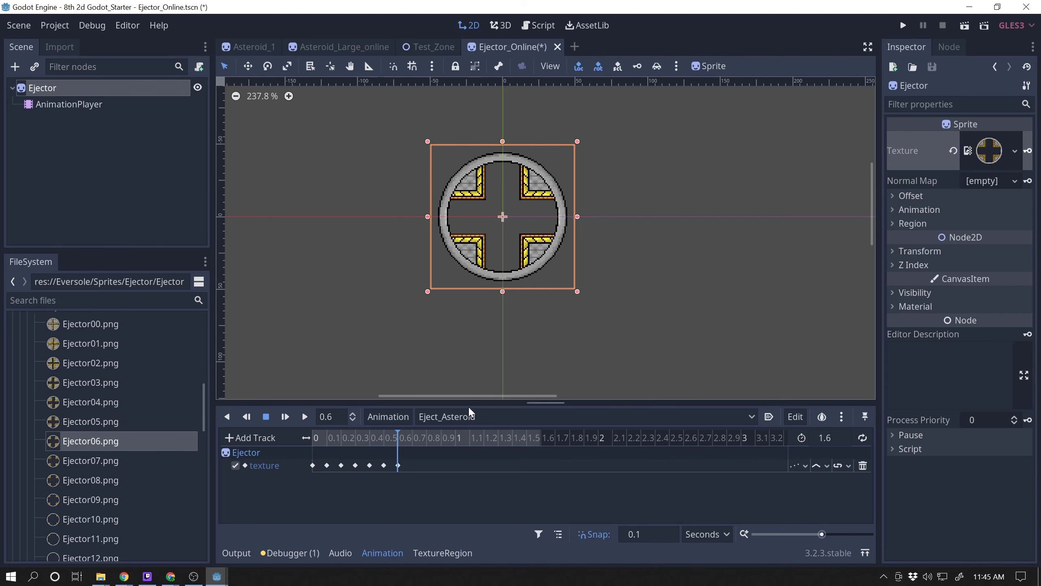
Key the Ejector texture with Ejector07.png through Ejector10.png, one frame every 0.1 seconds from 0.7 to 1 second.
{"action": "left_click_drag", "start_coordinate": [110, 457], "coordinate": [989, 152]}
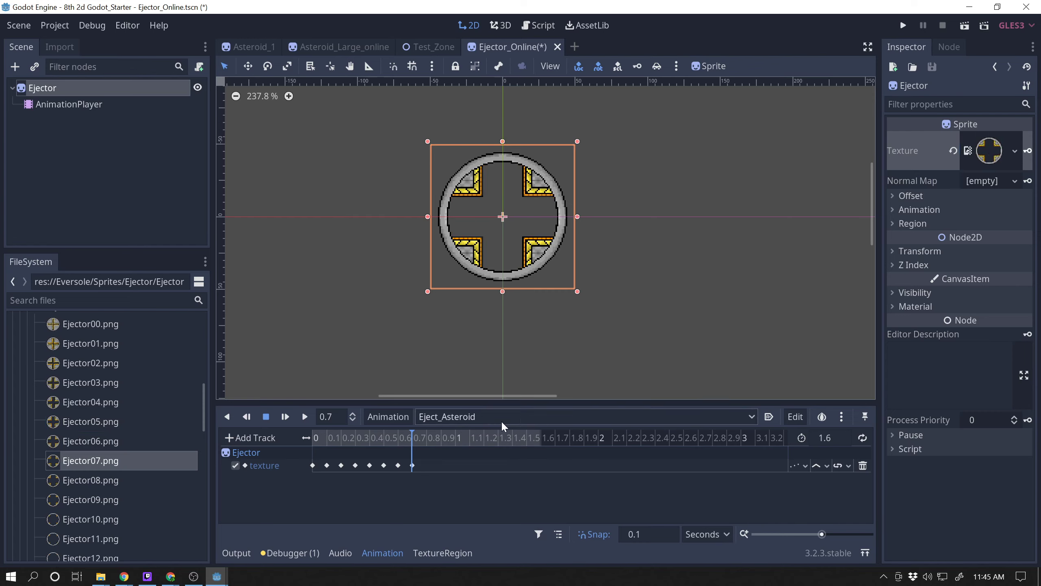
{"action": "left_click_drag", "start_coordinate": [117, 482], "coordinate": [990, 151]}
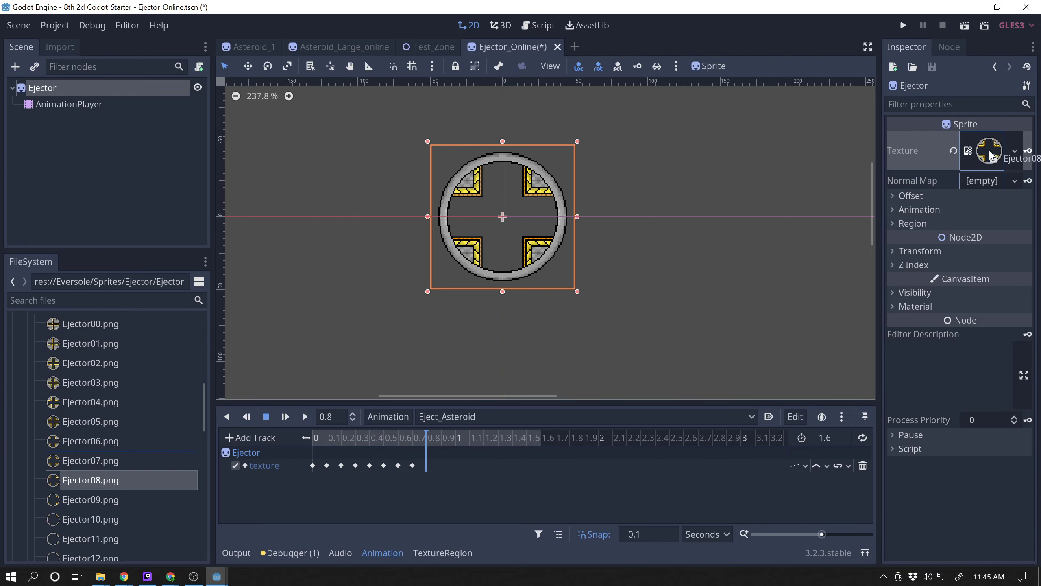
{"action": "left_click", "coordinate": [1028, 151]}
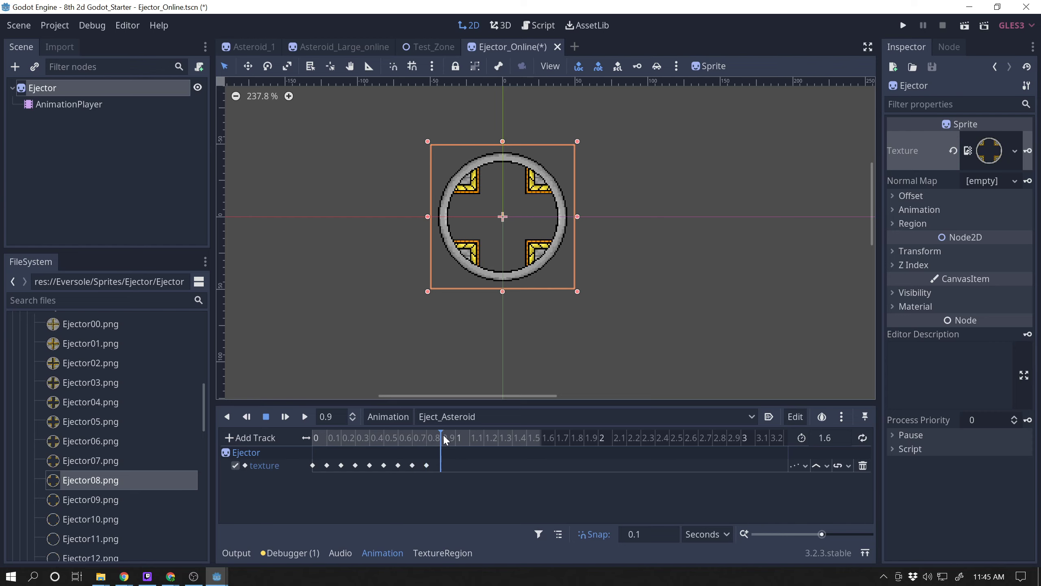
{"action": "left_click_drag", "start_coordinate": [123, 500], "coordinate": [989, 152]}
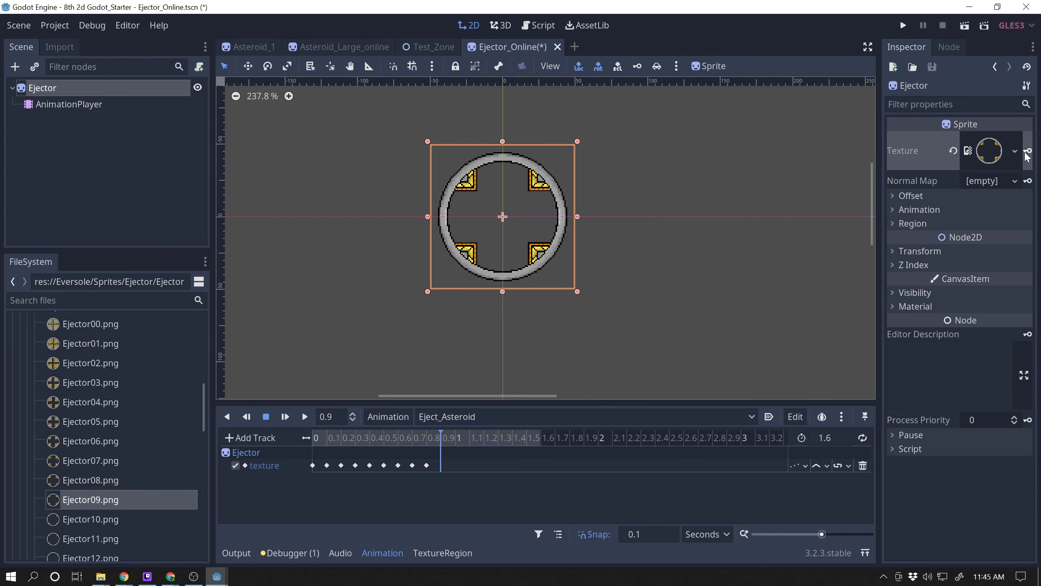
{"action": "left_click", "coordinate": [1028, 151]}
{"action": "left_click", "coordinate": [455, 445]}
{"action": "left_click_drag", "start_coordinate": [105, 519], "coordinate": [989, 150]}
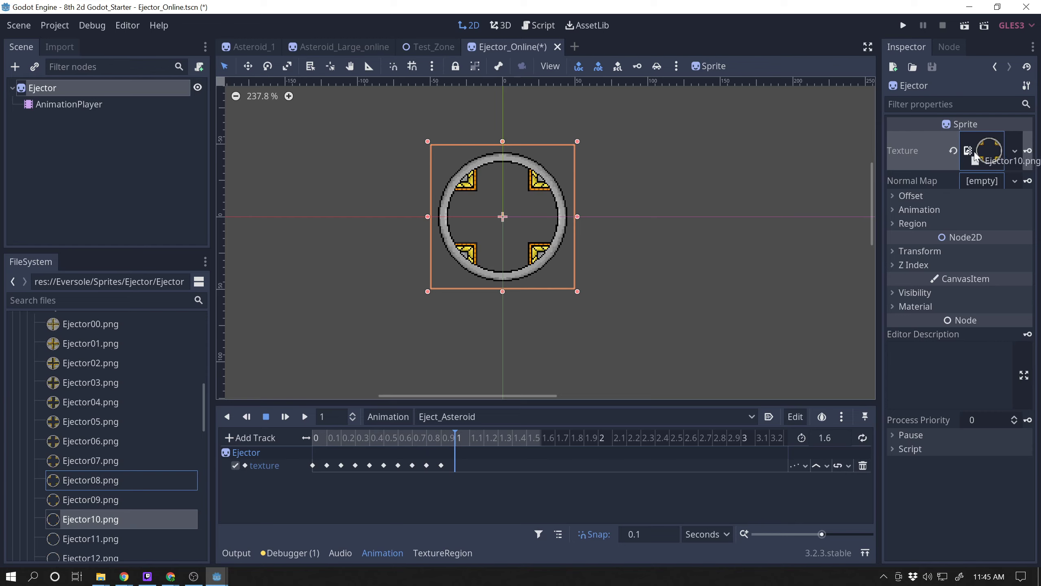
{"action": "left_click", "coordinate": [1028, 151]}
Key the Ejector texture with Ejector11.png through Ejector14.png, one frame every 0.1 seconds from 1.1 to 1.4 seconds.
{"action": "scroll", "coordinate": [169, 367], "scroll_direction": "down", "scroll_amount": 1}
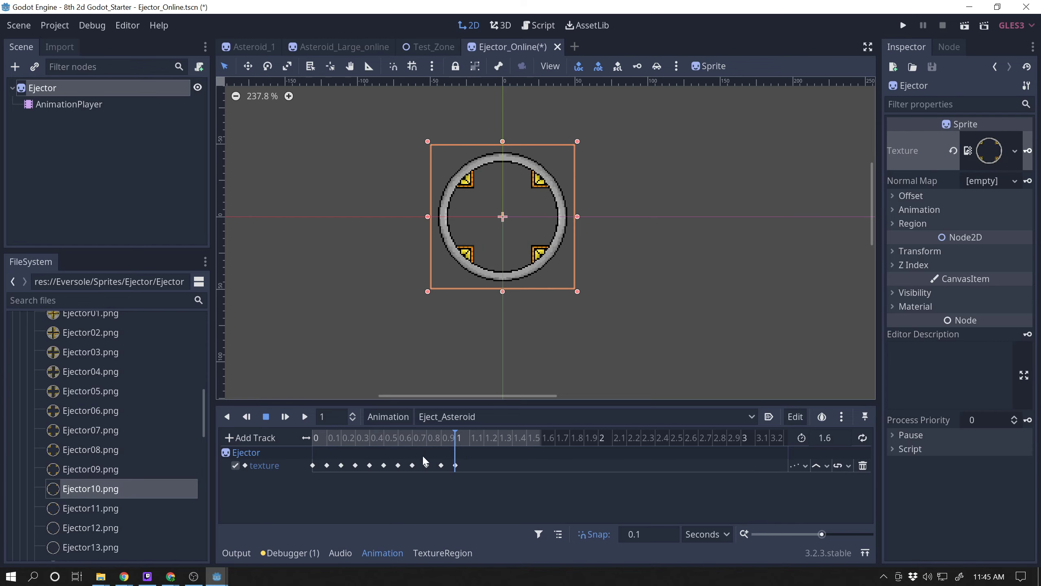
{"action": "left_click", "coordinate": [469, 438]}
{"action": "left_click_drag", "start_coordinate": [98, 509], "coordinate": [994, 145]}
{"action": "left_click", "coordinate": [1028, 151]}
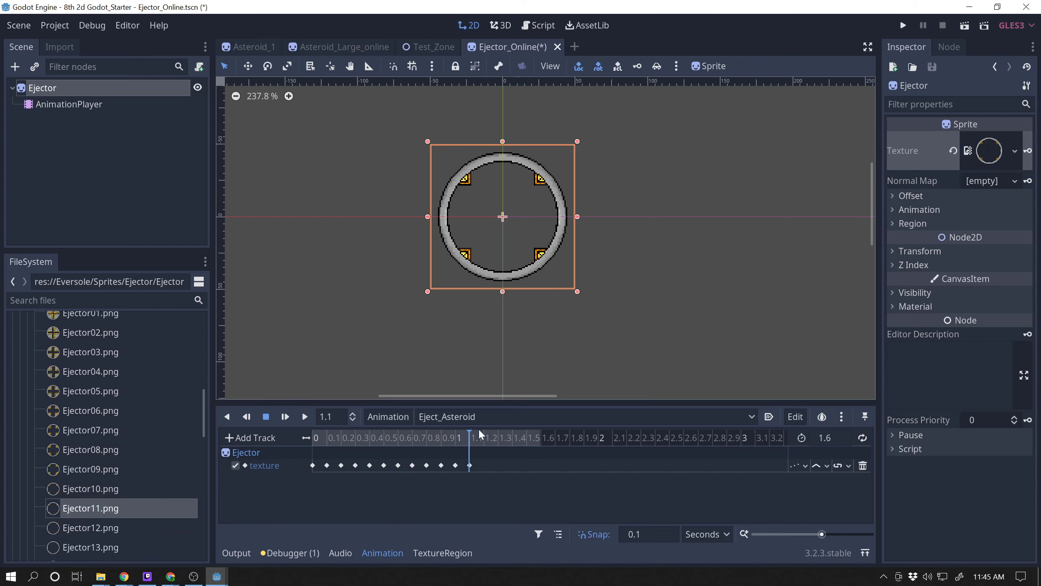
{"action": "left_click_drag", "start_coordinate": [97, 528], "coordinate": [1018, 153]}
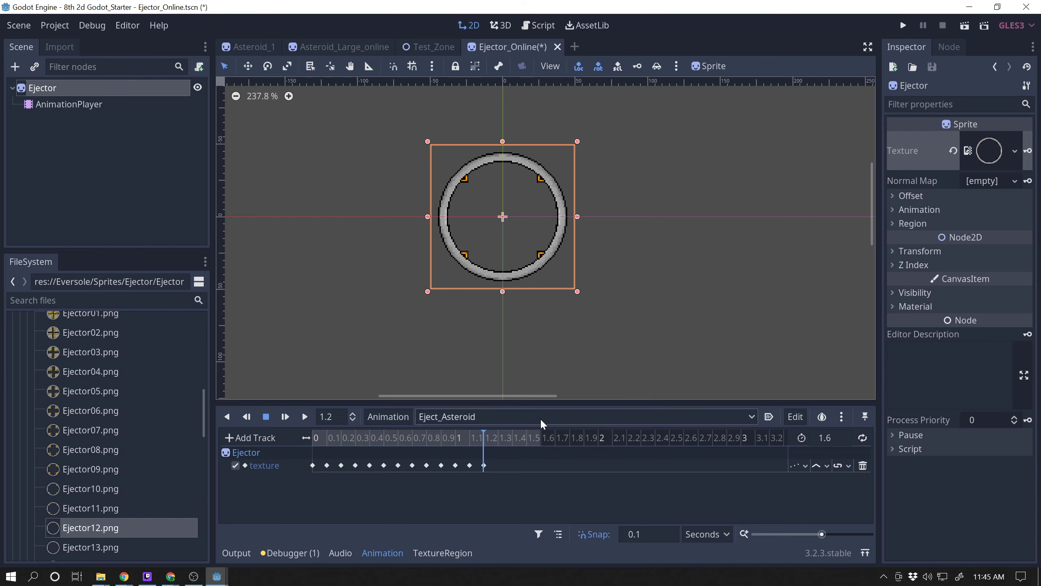
{"action": "left_click_drag", "start_coordinate": [71, 547], "coordinate": [1018, 152]}
{"action": "left_click", "coordinate": [1028, 150]}
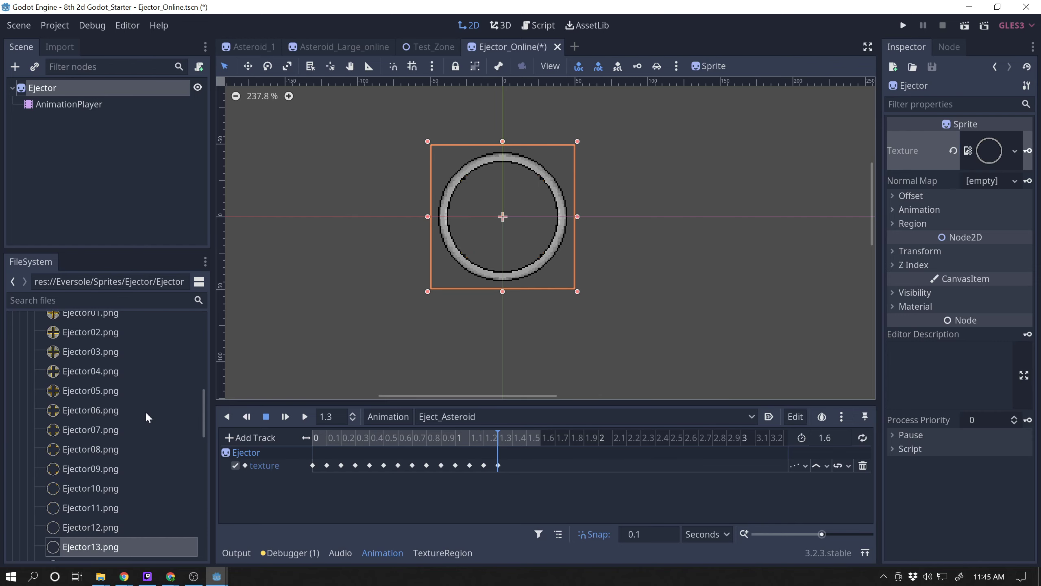
{"action": "scroll", "coordinate": [207, 410], "scroll_direction": "down", "scroll_amount": 3}
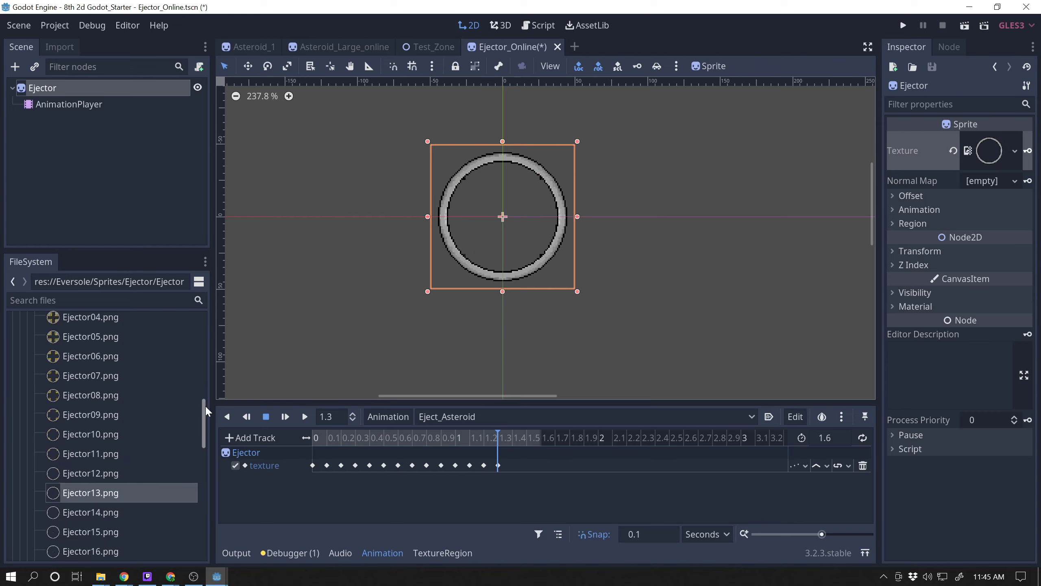
{"action": "left_click", "coordinate": [515, 437]}
{"action": "left_click_drag", "start_coordinate": [83, 512], "coordinate": [1001, 150]}
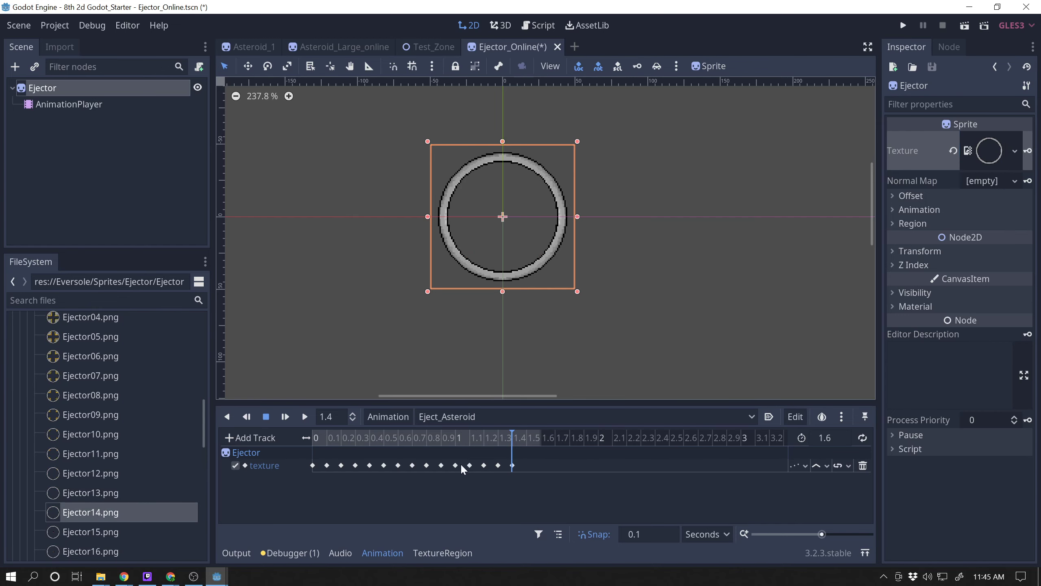
Preview the Eject_Asteroid animation from the beginning, and set the playhead to 1.5 seconds.
{"action": "left_click_drag", "start_coordinate": [512, 438], "coordinate": [280, 453]}
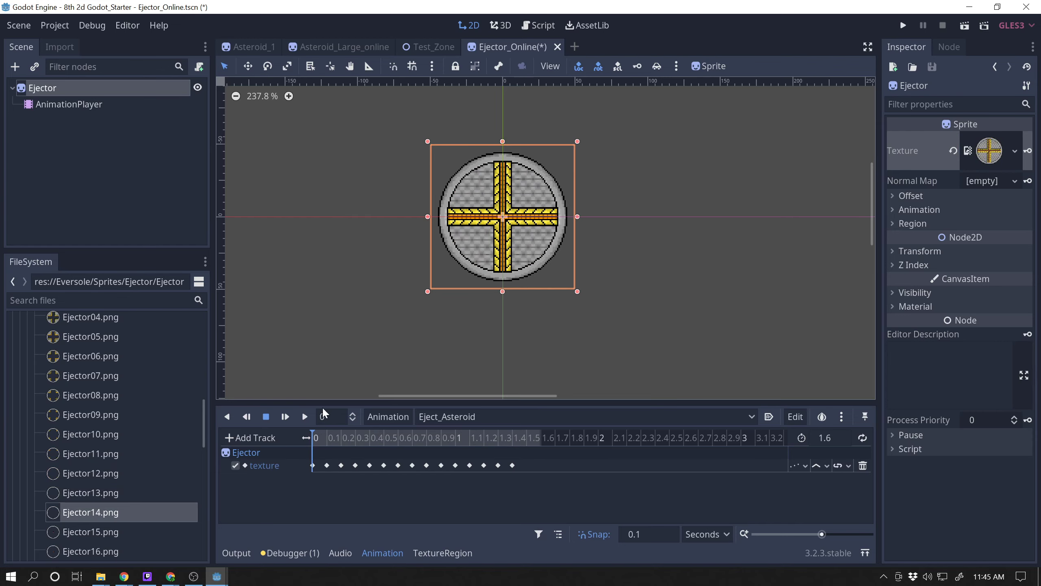
{"action": "left_click", "coordinate": [306, 417]}
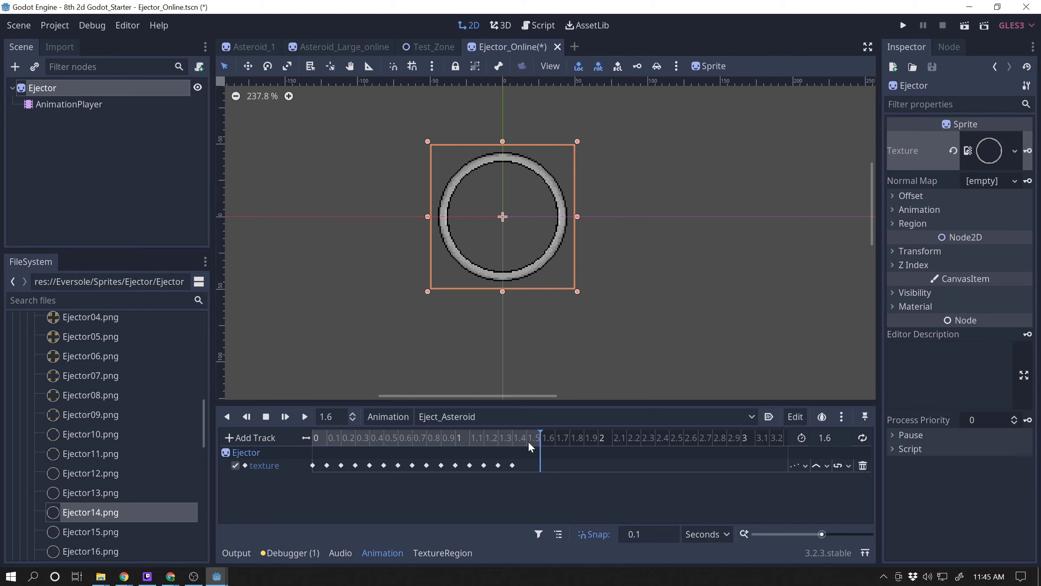
{"action": "mouse_move", "coordinate": [529, 442]}
{"action": "left_mouse_down"}
{"action": "mouse_move", "coordinate": [292, 461]}
{"action": "mouse_move", "coordinate": [554, 441]}
{"action": "mouse_move", "coordinate": [300, 459]}
{"action": "mouse_move", "coordinate": [516, 456]}
{"action": "mouse_move", "coordinate": [382, 438]}
{"action": "mouse_move", "coordinate": [310, 445]}
{"action": "mouse_move", "coordinate": [527, 437]}
{"action": "left_mouse_up"}
{"action": "left_click", "coordinate": [118, 164]}
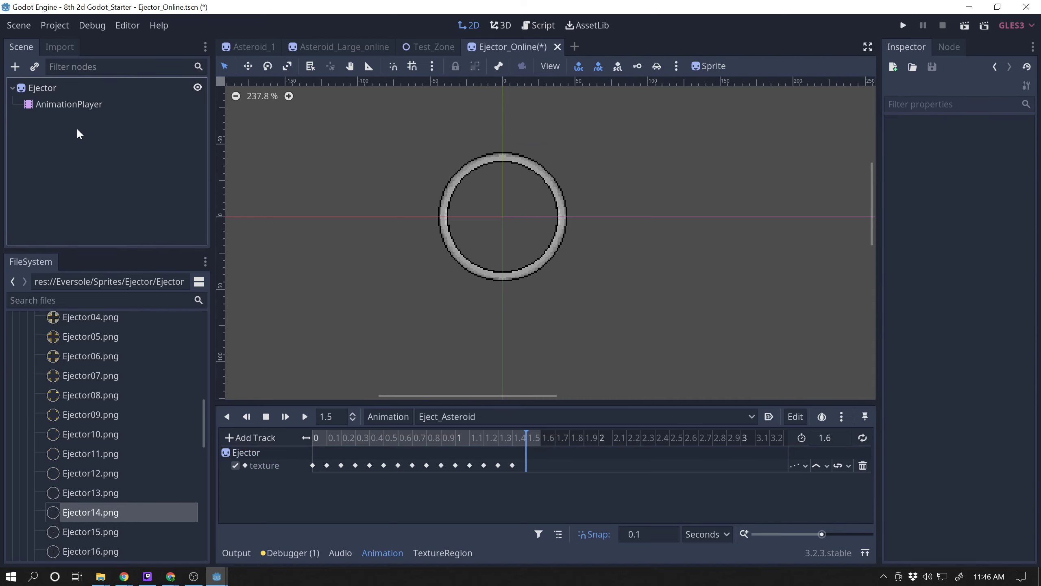
Add a Sprite child named Asteroid to the Ejector node and place it above AnimationPlayer in the scene tree.
{"action": "left_click", "coordinate": [61, 84]}
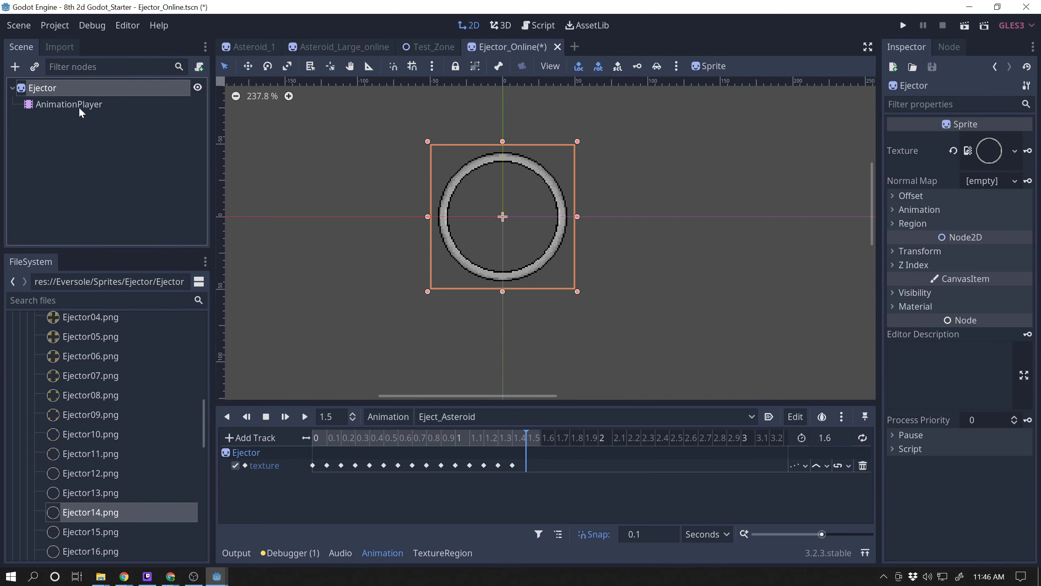
{"action": "left_click", "coordinate": [14, 66]}
{"action": "double_click", "coordinate": [285, 332]}
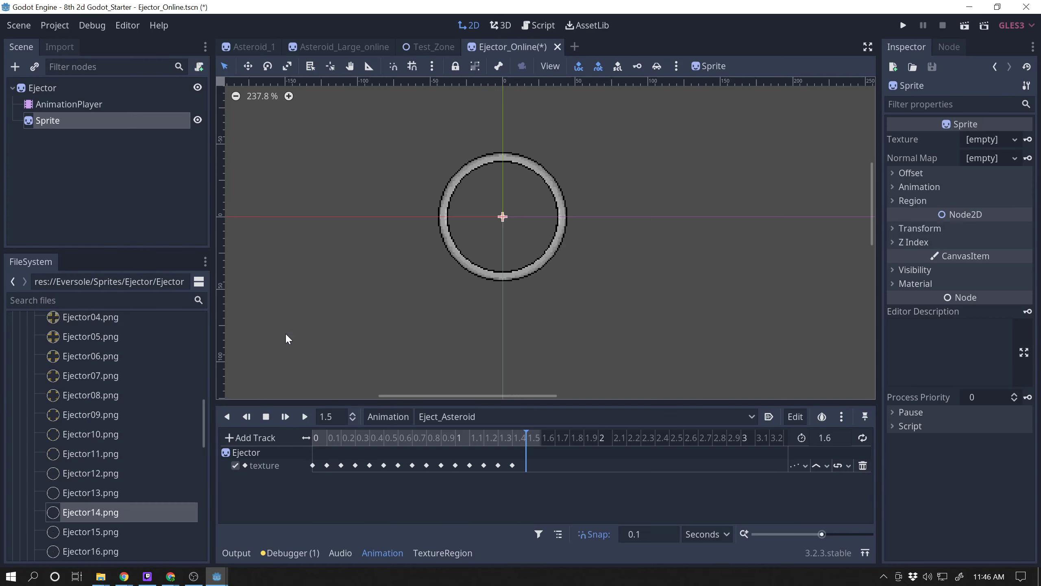
{"action": "double_click", "coordinate": [80, 121]}
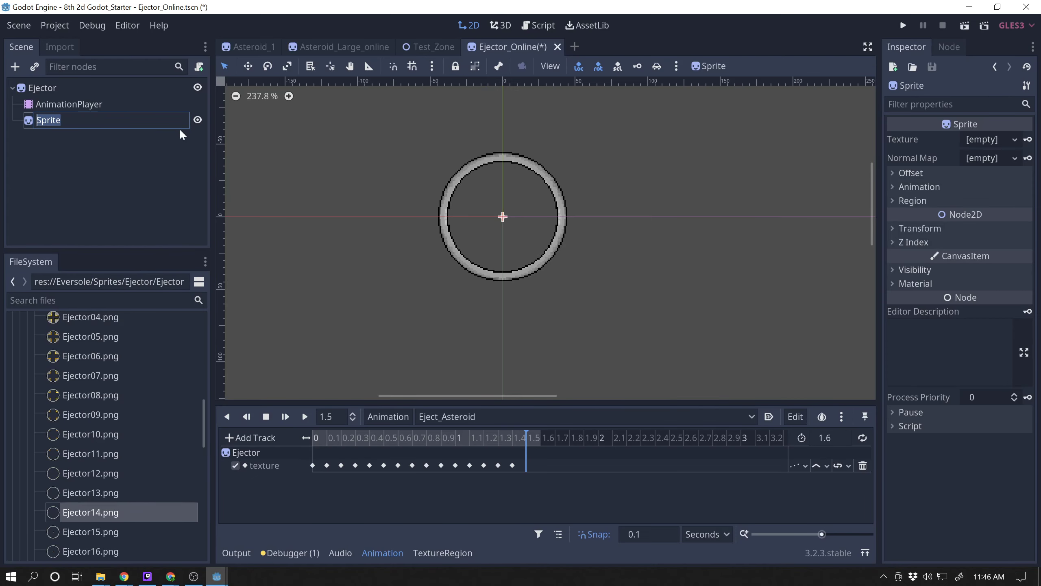
{"action": "type", "text": "Asteroid"}
{"action": "left_click", "coordinate": [66, 171]}
{"action": "left_click", "coordinate": [72, 121]}
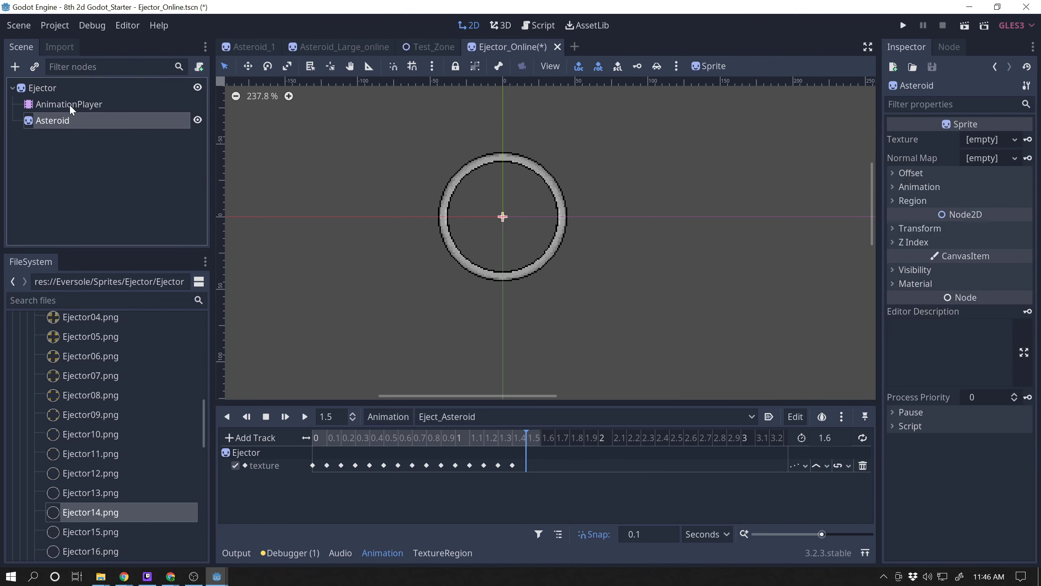
{"action": "left_click_drag", "start_coordinate": [72, 108], "coordinate": [70, 125]}
{"action": "left_click", "coordinate": [65, 162]}
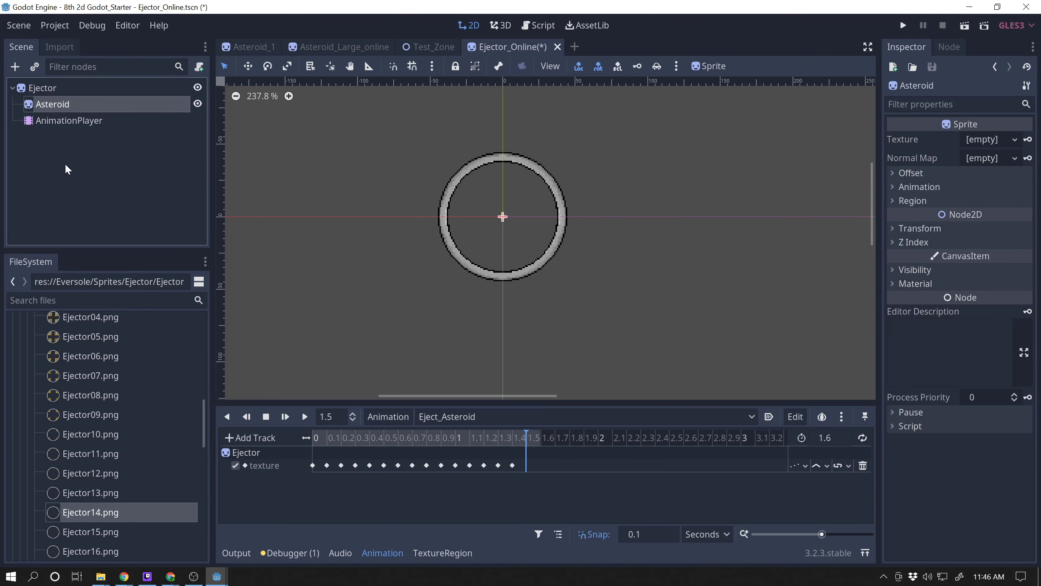
Assign Asteroid00.png from the Sprites/Asteroid folder as the Asteroid sprite's texture.
{"action": "left_click", "coordinate": [35, 105]}
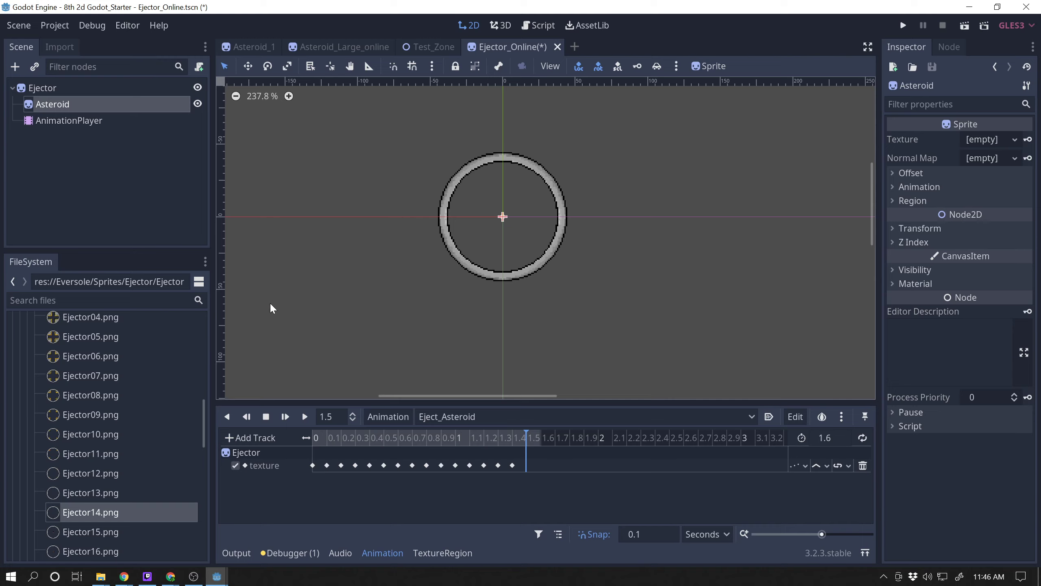
{"action": "left_click_drag", "start_coordinate": [205, 416], "coordinate": [199, 385]}
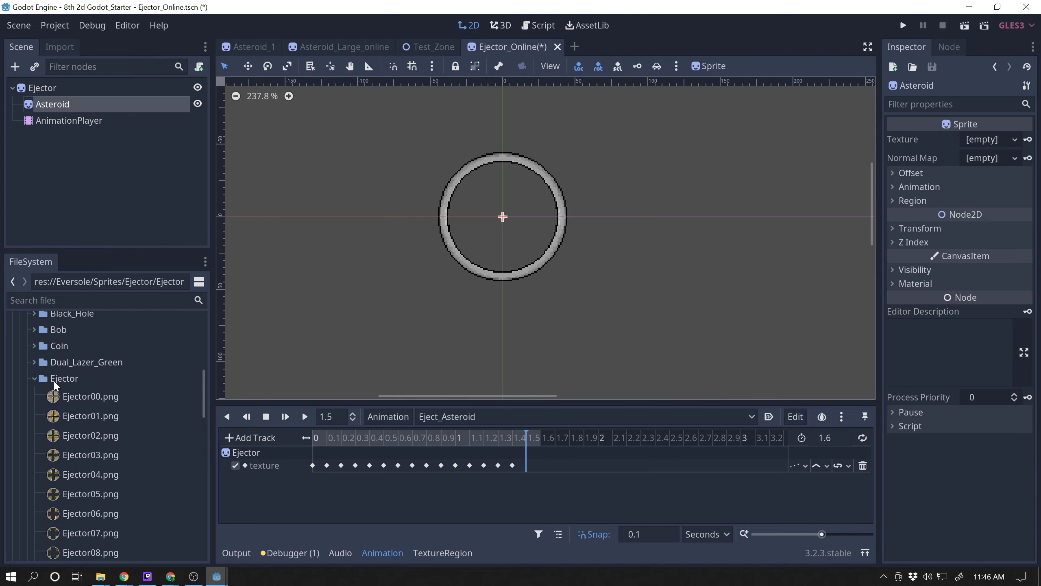
{"action": "left_click", "coordinate": [33, 380]}
{"action": "scroll", "coordinate": [208, 393], "scroll_direction": "up", "scroll_amount": 5}
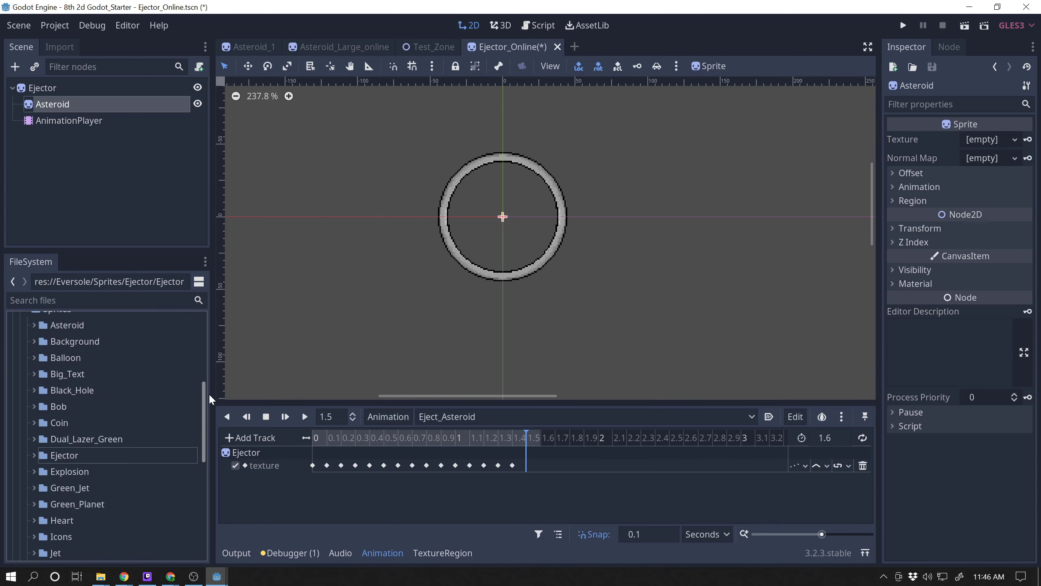
{"action": "scroll", "coordinate": [209, 388], "scroll_direction": "down", "scroll_amount": 5}
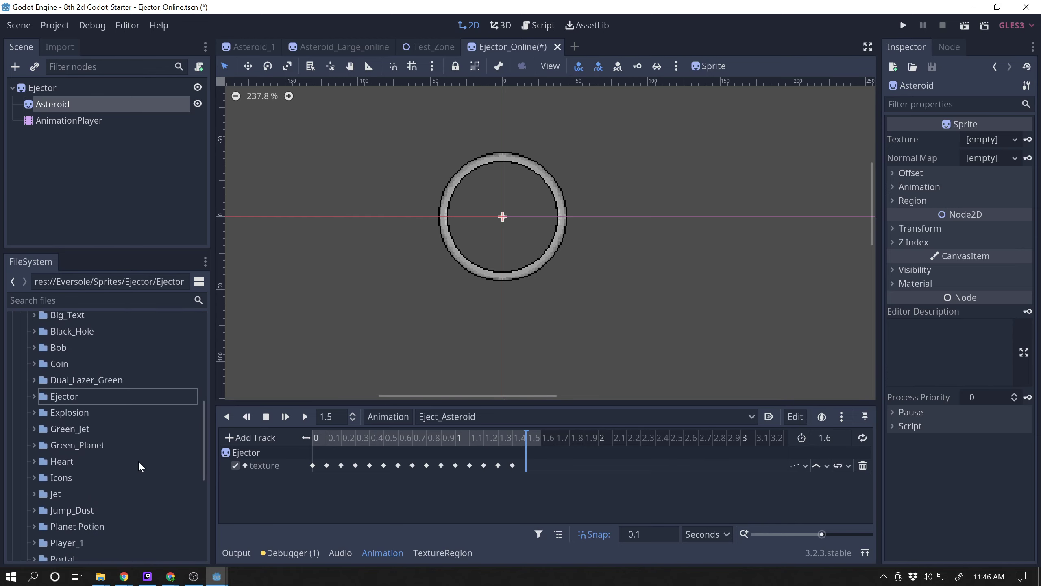
{"action": "scroll", "coordinate": [115, 428], "scroll_direction": "up", "scroll_amount": 5}
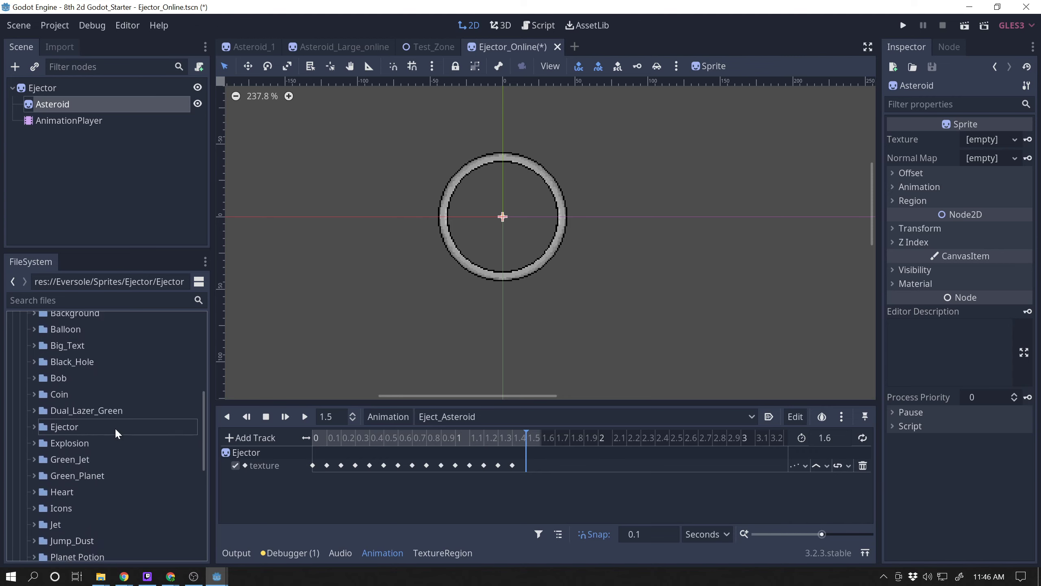
{"action": "left_click", "coordinate": [36, 357]}
{"action": "left_click", "coordinate": [36, 356]}
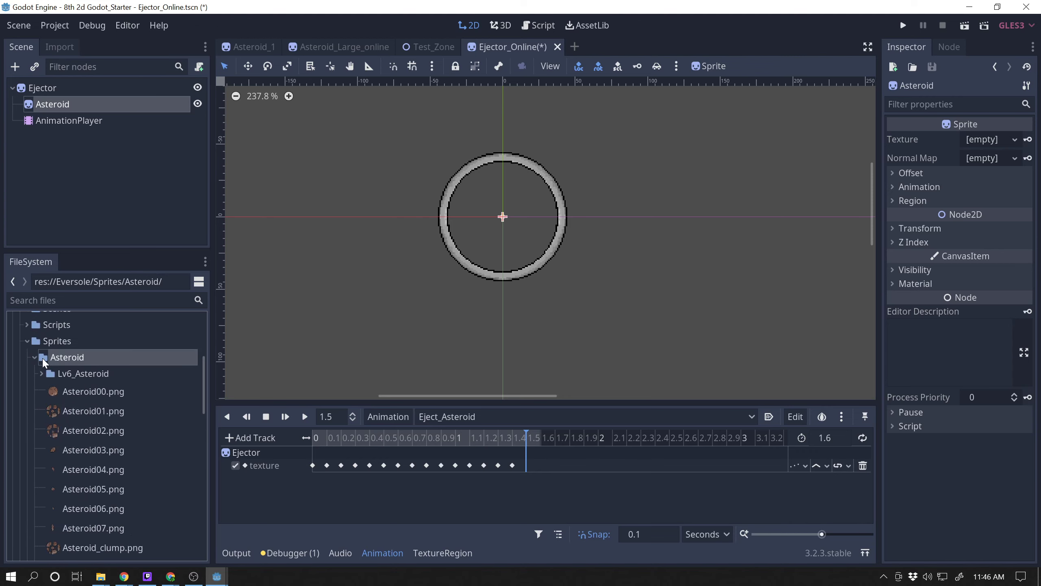
{"action": "left_click", "coordinate": [103, 394]}
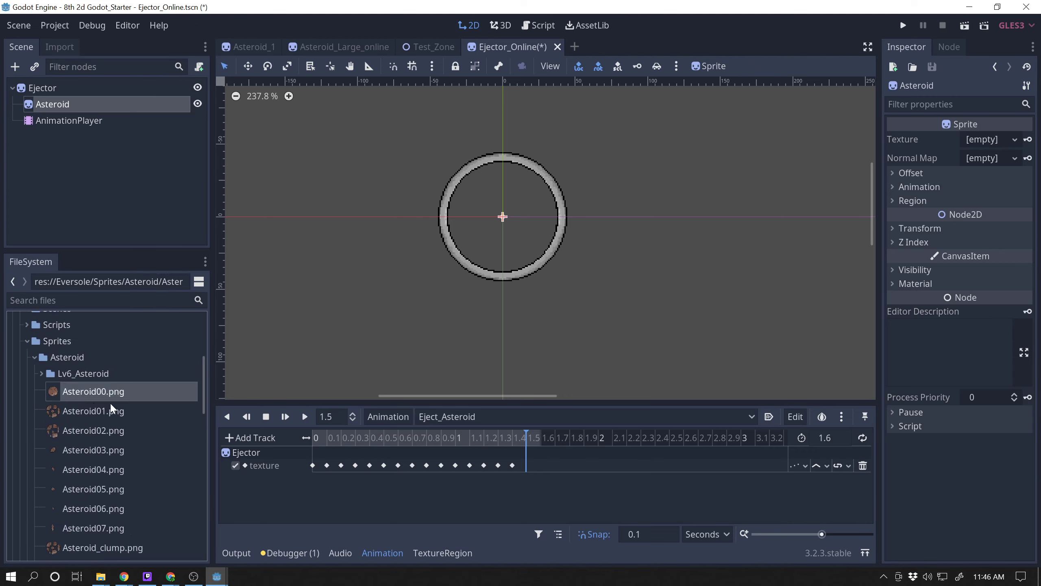
{"action": "left_click", "coordinate": [76, 99]}
{"action": "left_click_drag", "start_coordinate": [81, 402], "coordinate": [992, 143]}
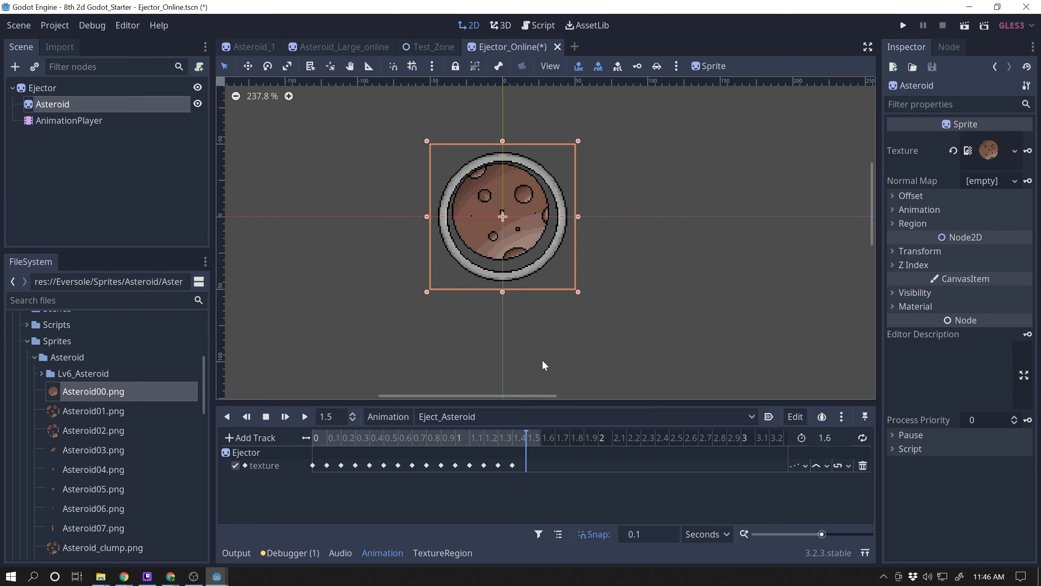
Move the Asteroid sprite to about x 0.9, y 3.0 so that it is centered inside the ejector ring.
{"action": "scroll", "coordinate": [501, 210], "scroll_direction": "up", "scroll_amount": 8}
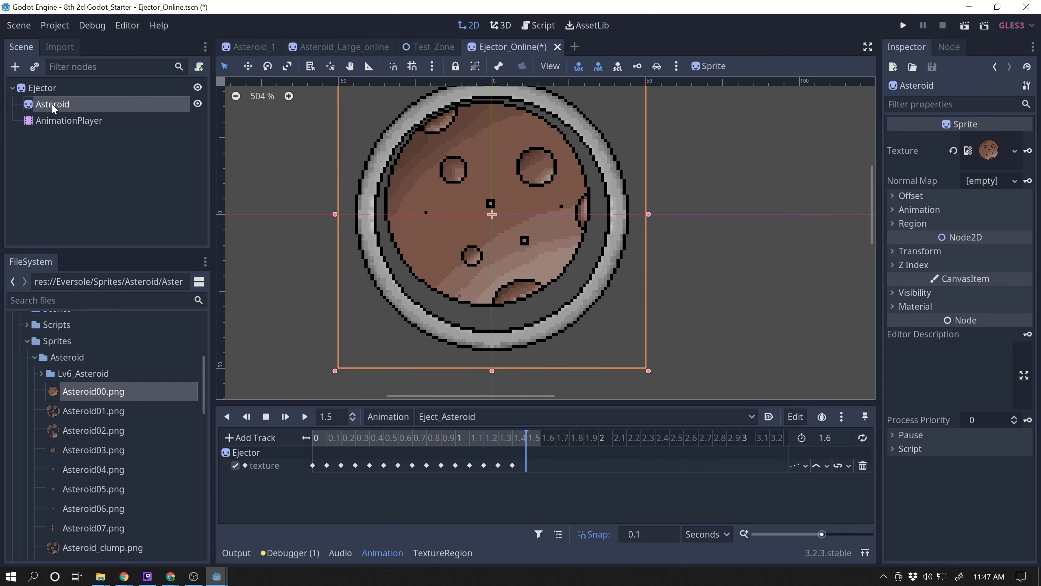
{"action": "left_click", "coordinate": [248, 66]}
{"action": "left_click_drag", "start_coordinate": [288, 146], "coordinate": [291, 158]}
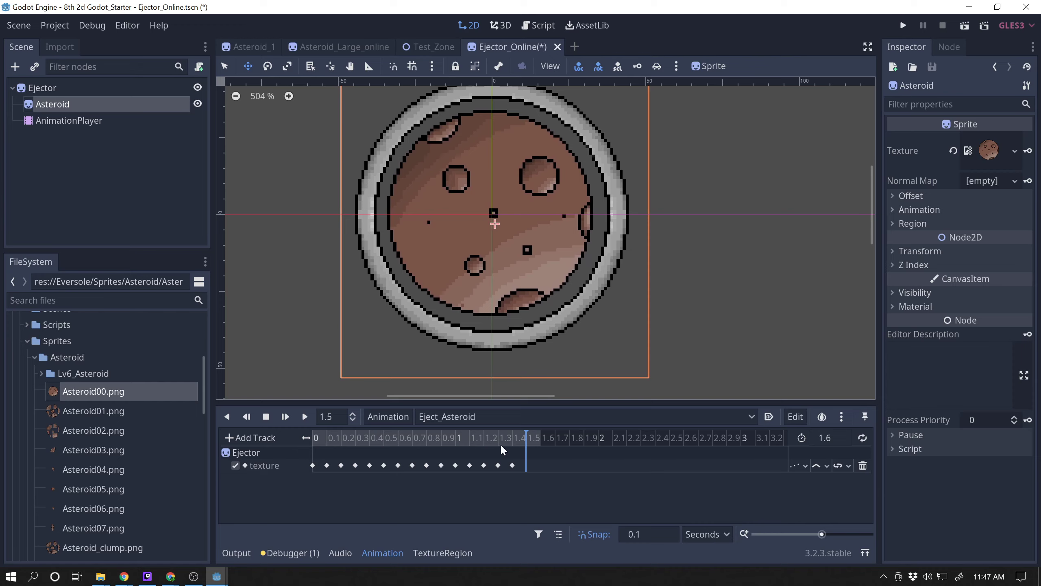
Rewind Eject_Asteroid to 0 seconds, check the Idle animation's tracks, and return to Eject_Asteroid.
{"action": "left_click_drag", "start_coordinate": [532, 436], "coordinate": [308, 451]}
{"action": "scroll", "coordinate": [703, 248], "scroll_direction": "down", "scroll_amount": 1}
{"action": "scroll", "coordinate": [703, 248], "scroll_direction": "down", "scroll_amount": 1}
{"action": "scroll", "coordinate": [703, 248], "scroll_direction": "up", "scroll_amount": 1}
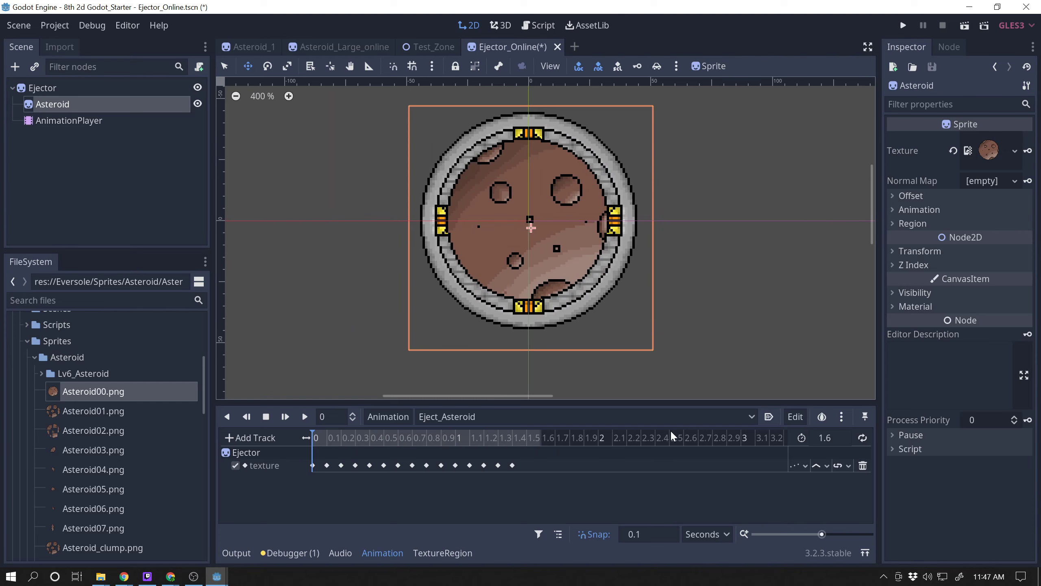
{"action": "left_click", "coordinate": [734, 414]}
{"action": "left_click", "coordinate": [459, 447]}
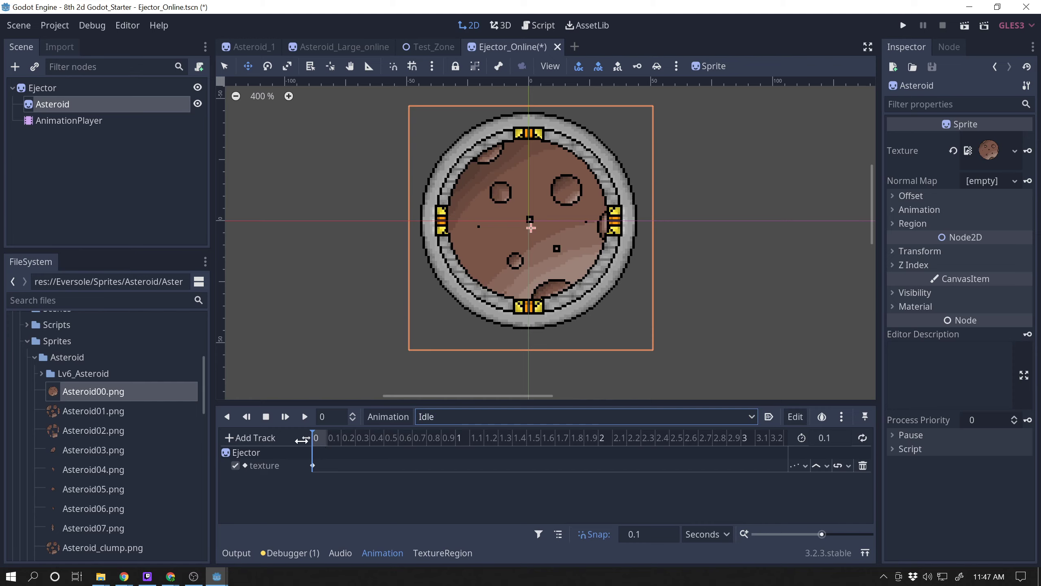
{"action": "left_click", "coordinate": [476, 420]}
{"action": "left_click", "coordinate": [455, 436]}
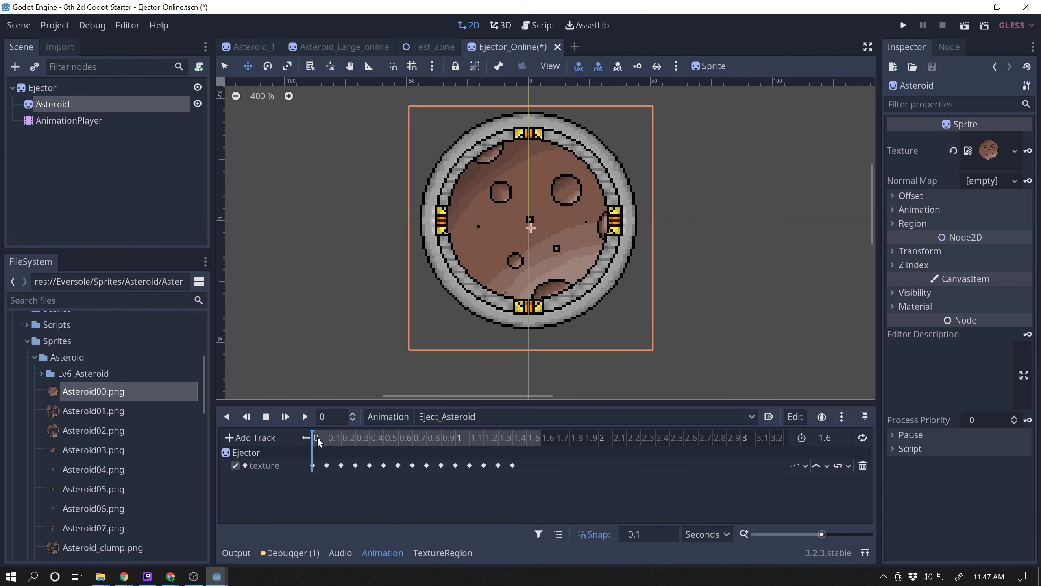
Set the Asteroid's Modulate alpha to 0, key it on a new track at 0 seconds in Eject_Asteroid, and save the scene.
{"action": "mouse_move", "coordinate": [318, 437]}
{"action": "left_mouse_down"}
{"action": "mouse_move", "coordinate": [526, 426]}
{"action": "mouse_move", "coordinate": [320, 434]}
{"action": "left_mouse_up"}
{"action": "left_click", "coordinate": [66, 106]}
{"action": "left_click", "coordinate": [894, 292]}
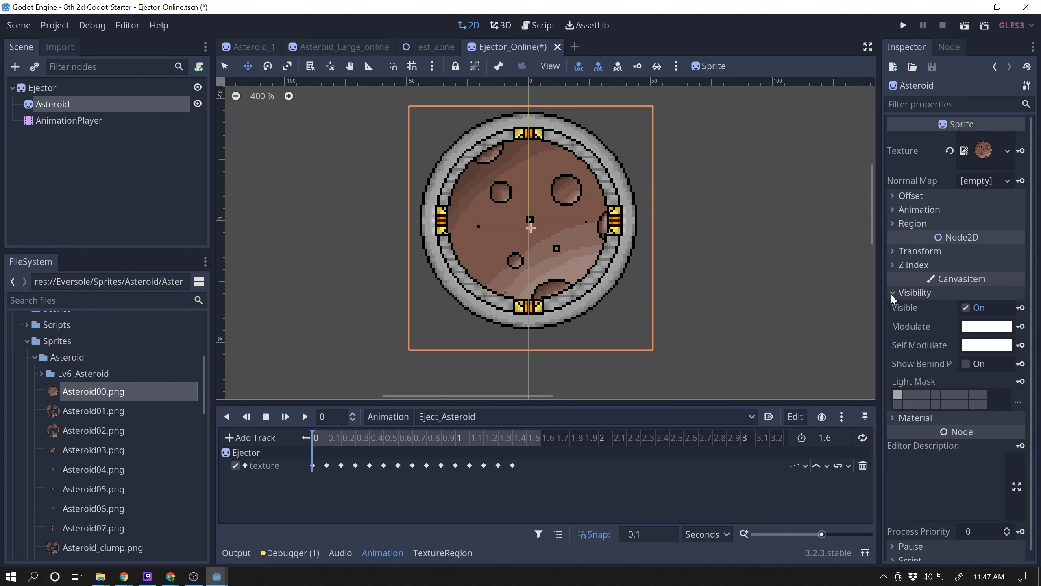
{"action": "left_click", "coordinate": [986, 328]}
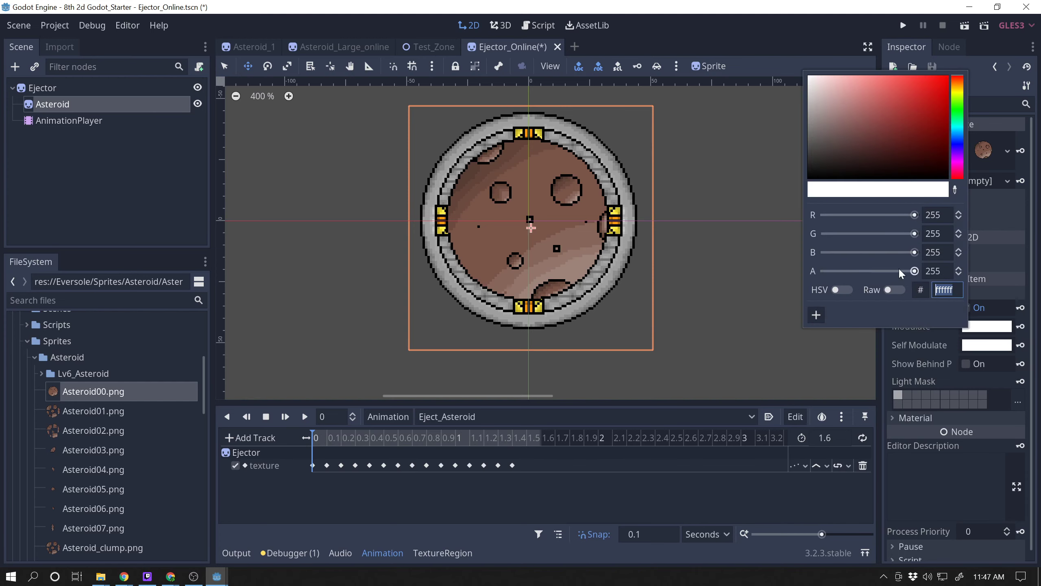
{"action": "left_click_drag", "start_coordinate": [916, 271], "coordinate": [820, 282]}
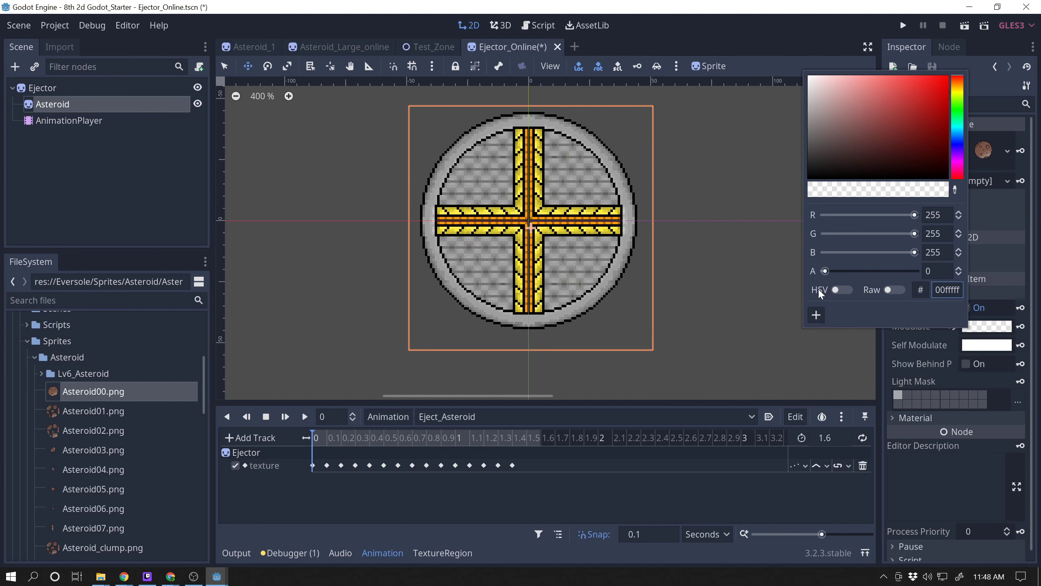
{"action": "left_click", "coordinate": [1020, 327]}
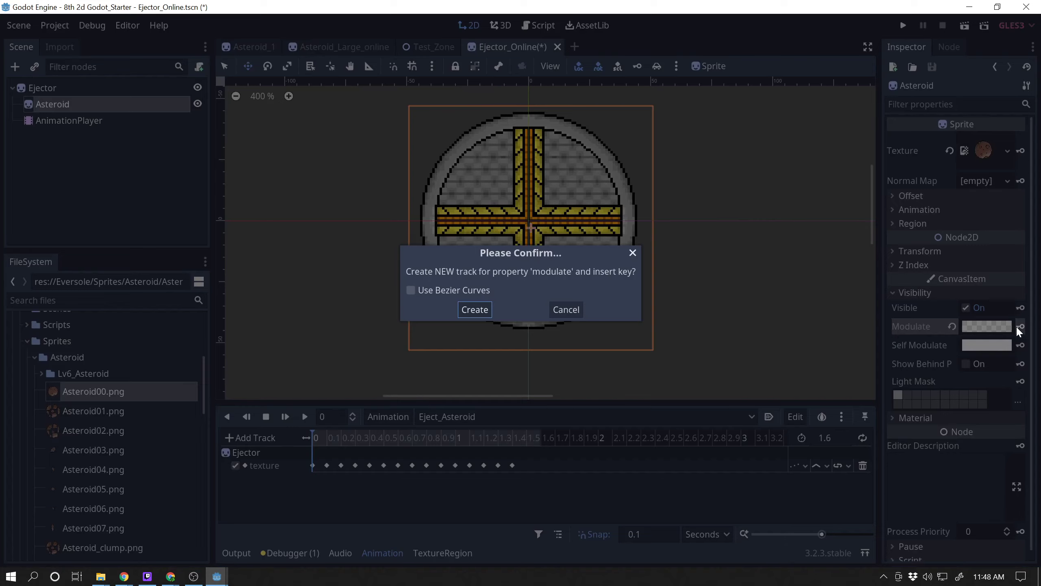
{"action": "left_click", "coordinate": [474, 309]}
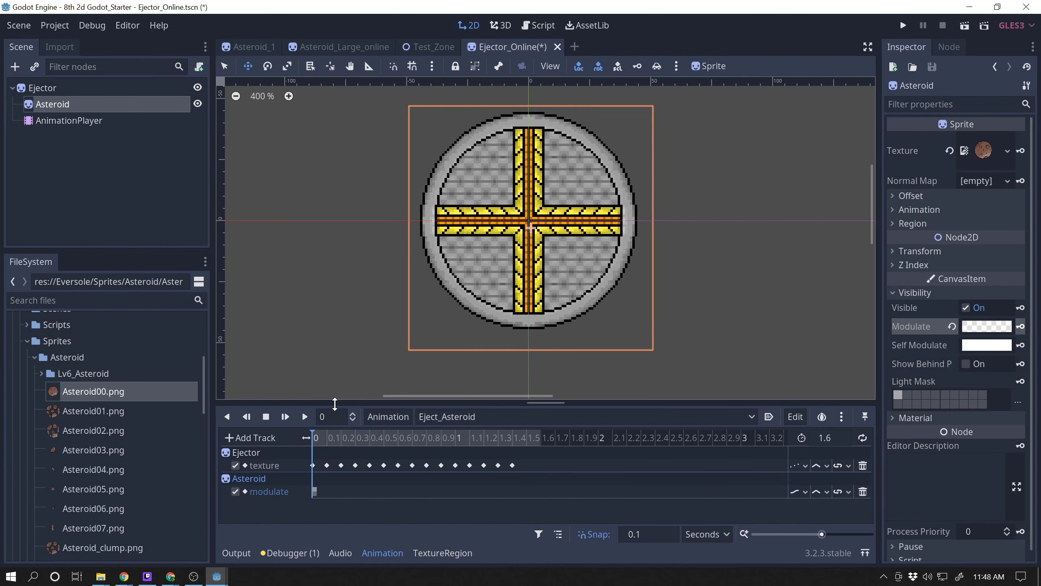
{"action": "left_click_drag", "start_coordinate": [334, 404], "coordinate": [343, 365]}
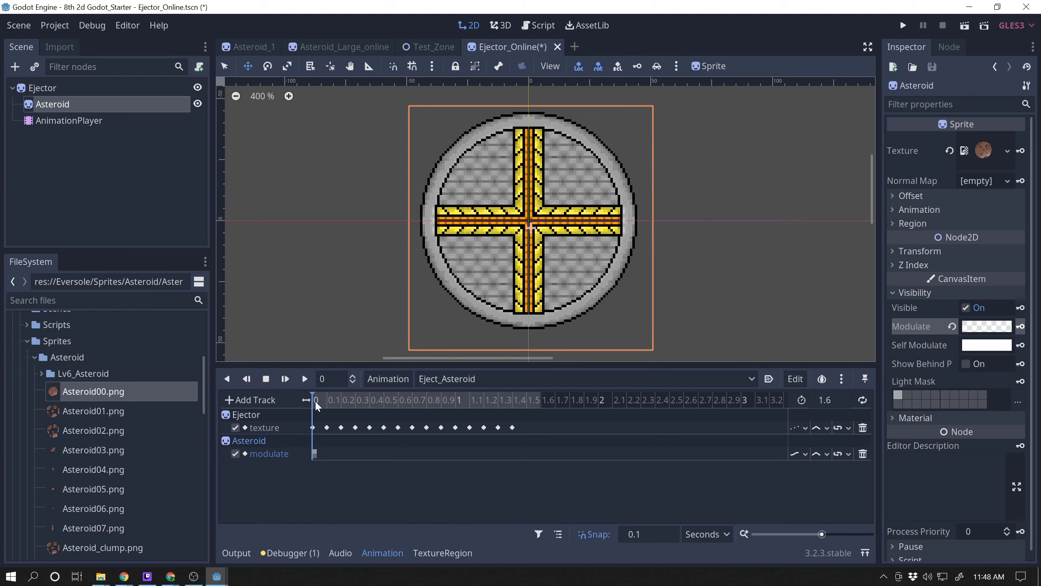
{"action": "left_click_drag", "start_coordinate": [315, 400], "coordinate": [314, 446]}
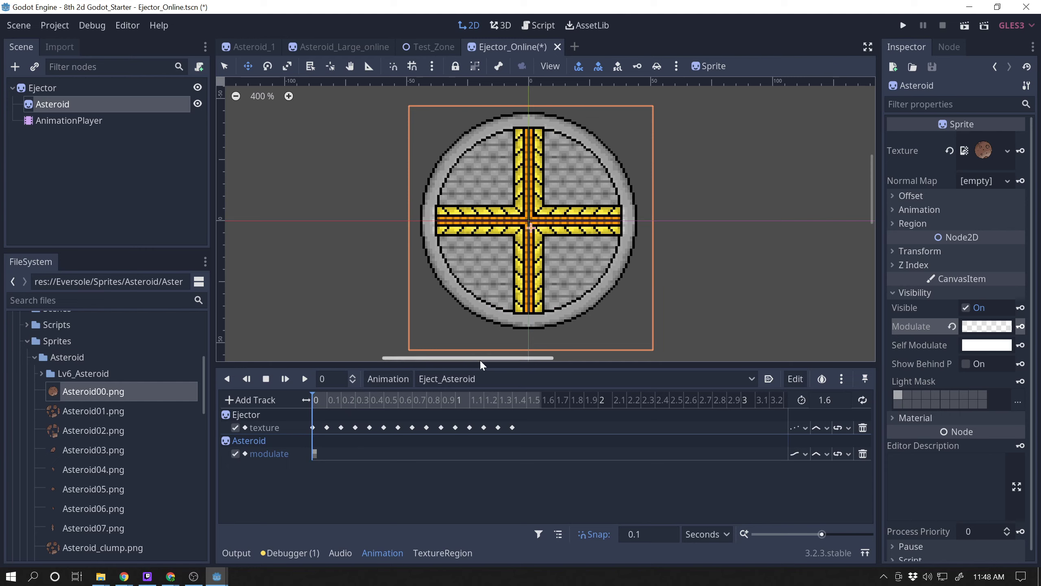
{"action": "key", "text": "ctrl+s"}
In the Idle animation, key the Asteroid's transparent Modulate color on a new track at 0 seconds.
{"action": "left_click", "coordinate": [534, 372]}
{"action": "left_click", "coordinate": [443, 415]}
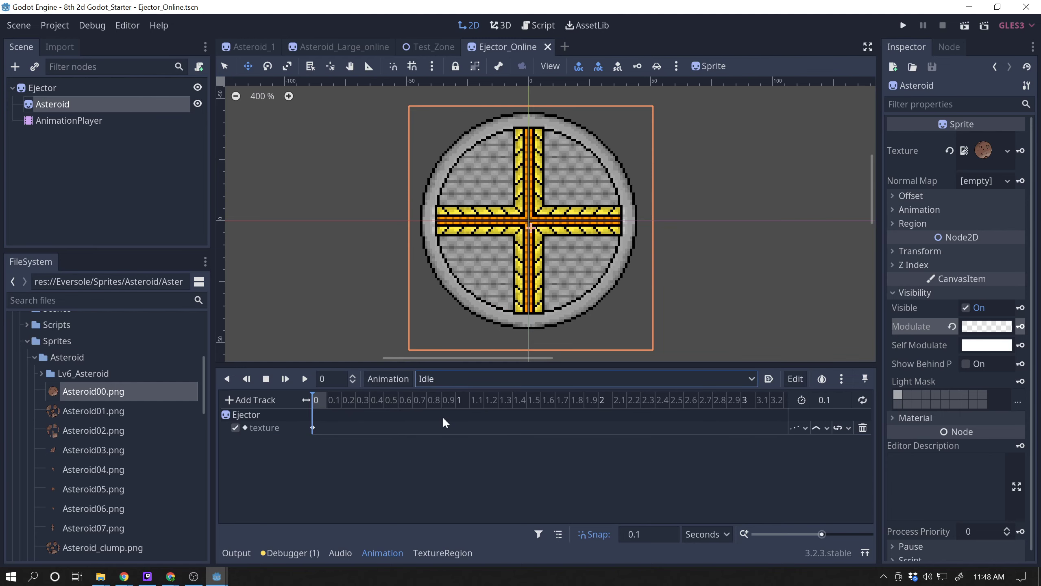
{"action": "left_click", "coordinate": [341, 406]}
{"action": "left_click", "coordinate": [1021, 327]}
{"action": "left_click", "coordinate": [474, 307]}
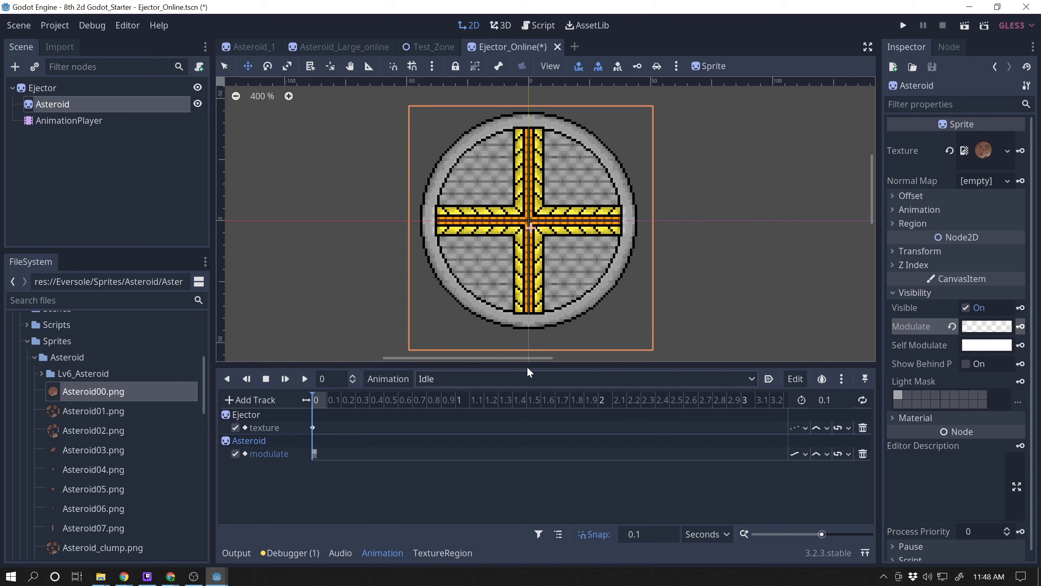
Switch to the Eject_Asteroid animation and key the Asteroid's transparent Modulate color at 0.6 seconds.
{"action": "left_click", "coordinate": [540, 375]}
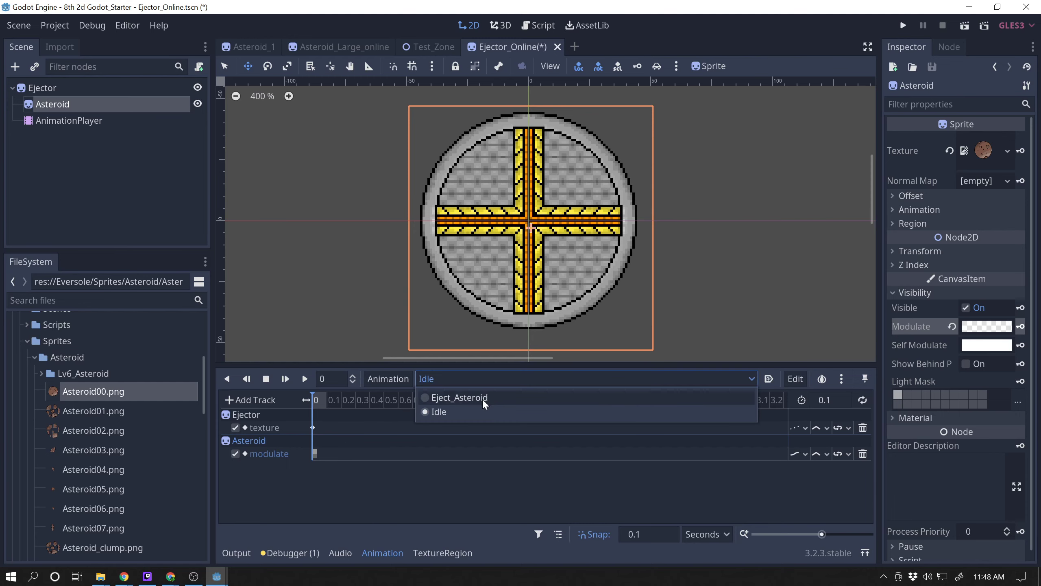
{"action": "left_click", "coordinate": [480, 398]}
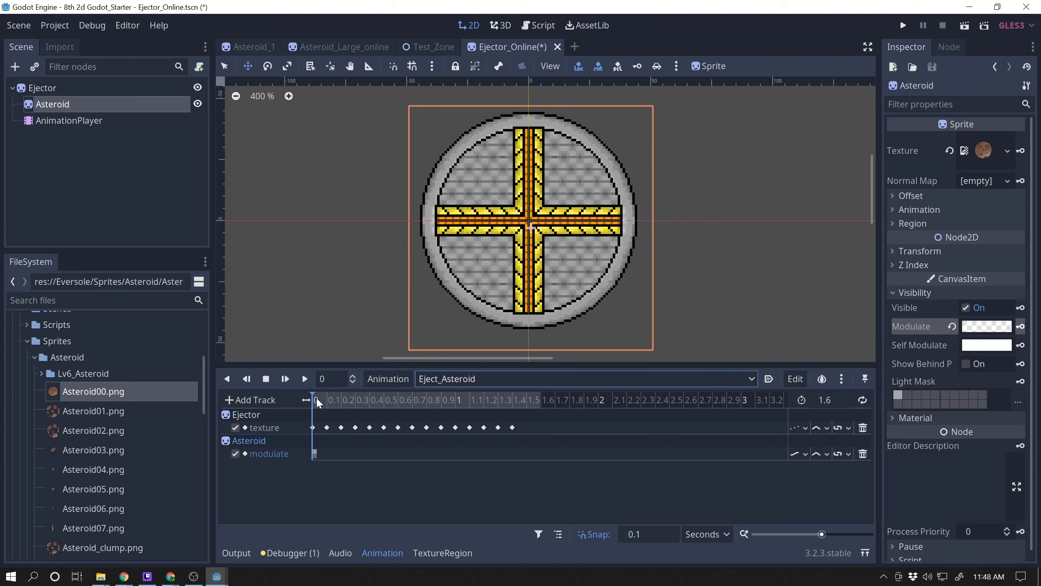
{"action": "left_click_drag", "start_coordinate": [316, 397], "coordinate": [415, 471]}
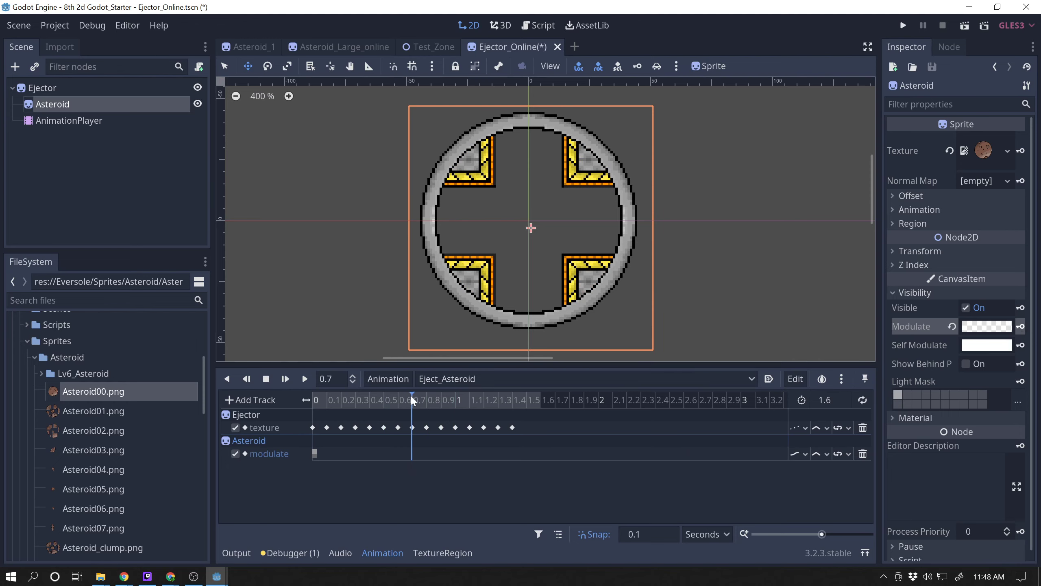
{"action": "left_click_drag", "start_coordinate": [412, 399], "coordinate": [401, 402]}
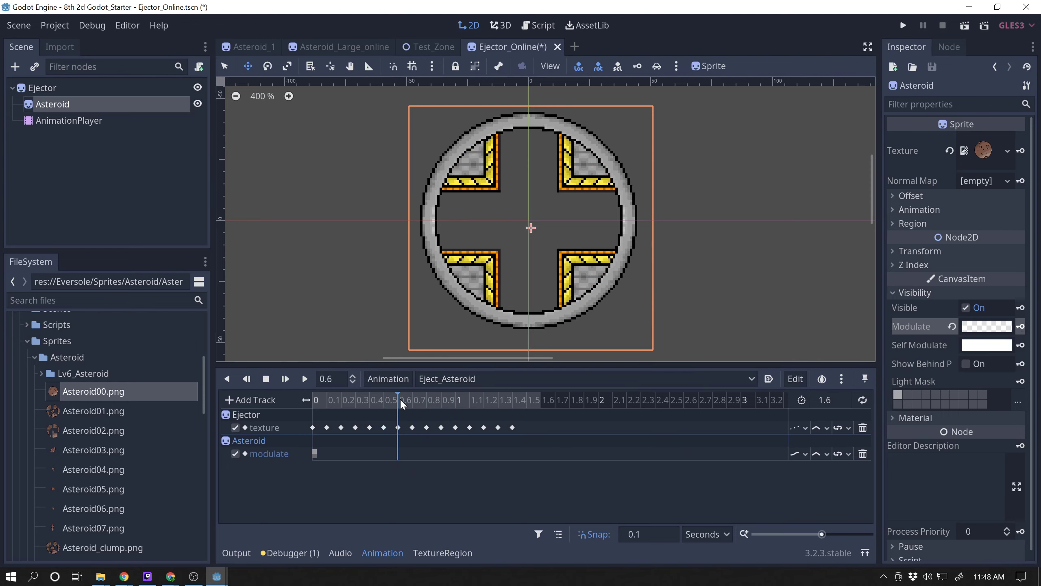
{"action": "left_click", "coordinate": [1021, 326]}
{"action": "mouse_move", "coordinate": [392, 404]}
{"action": "left_mouse_down"}
{"action": "mouse_move", "coordinate": [303, 412]}
{"action": "mouse_move", "coordinate": [391, 399]}
{"action": "left_mouse_up"}
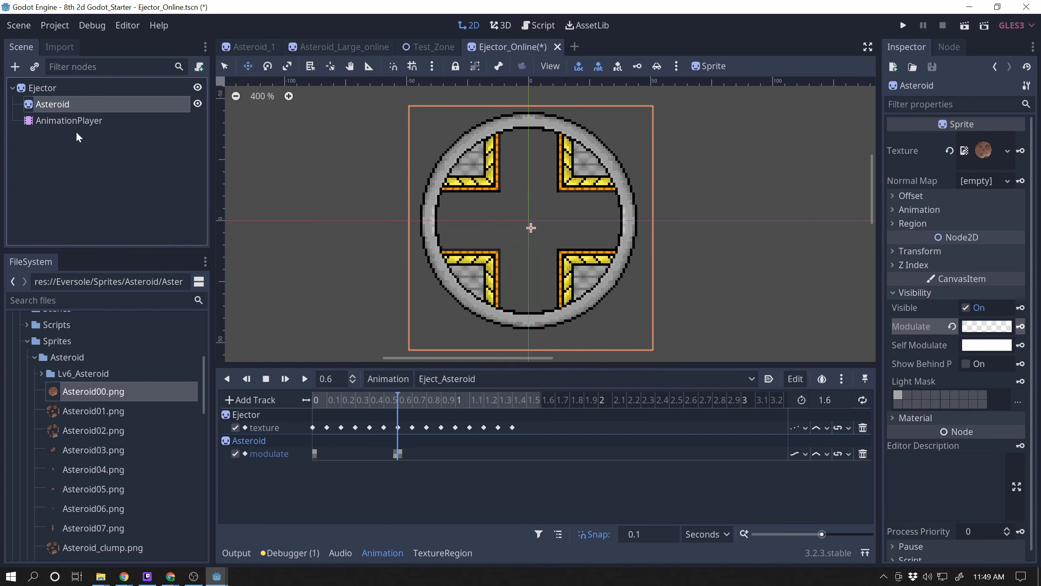
Set the Asteroid's Modulate alpha to 255 and key it at 1.5 seconds in Eject_Asteroid.
{"action": "left_click_drag", "start_coordinate": [400, 402], "coordinate": [529, 408]}
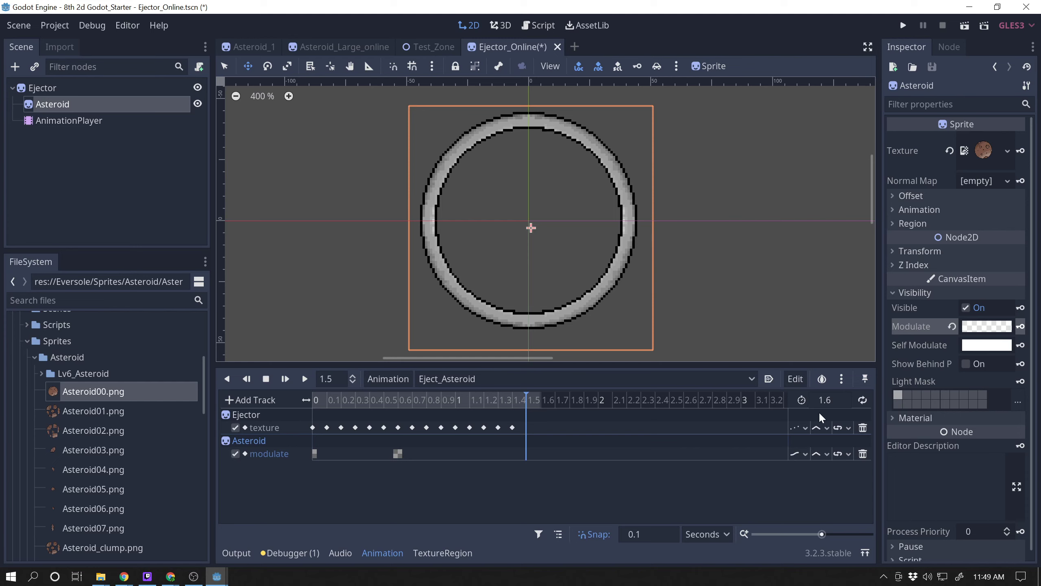
{"action": "left_click", "coordinate": [987, 326]}
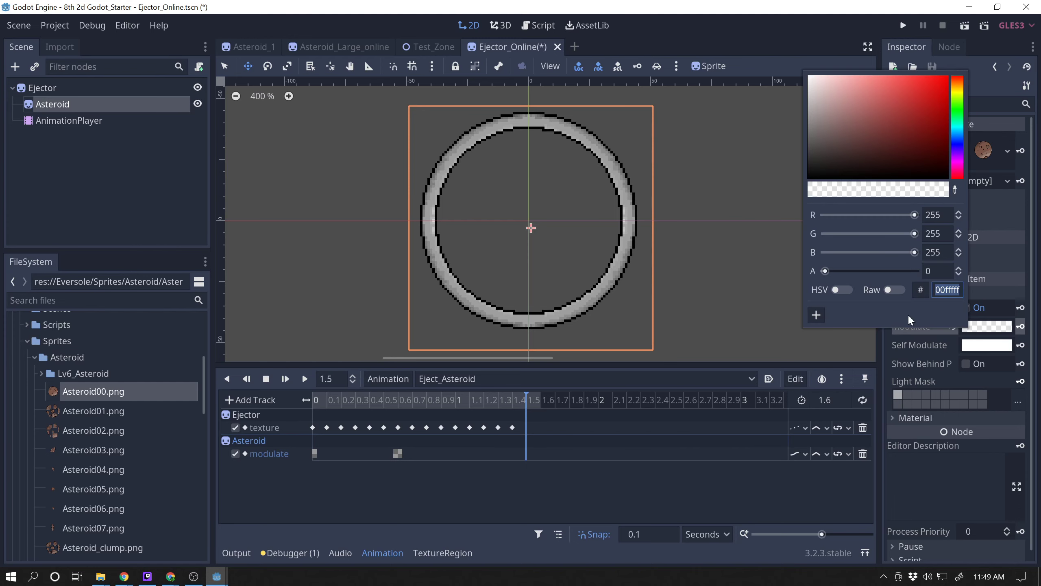
{"action": "left_click_drag", "start_coordinate": [827, 271], "coordinate": [915, 272]}
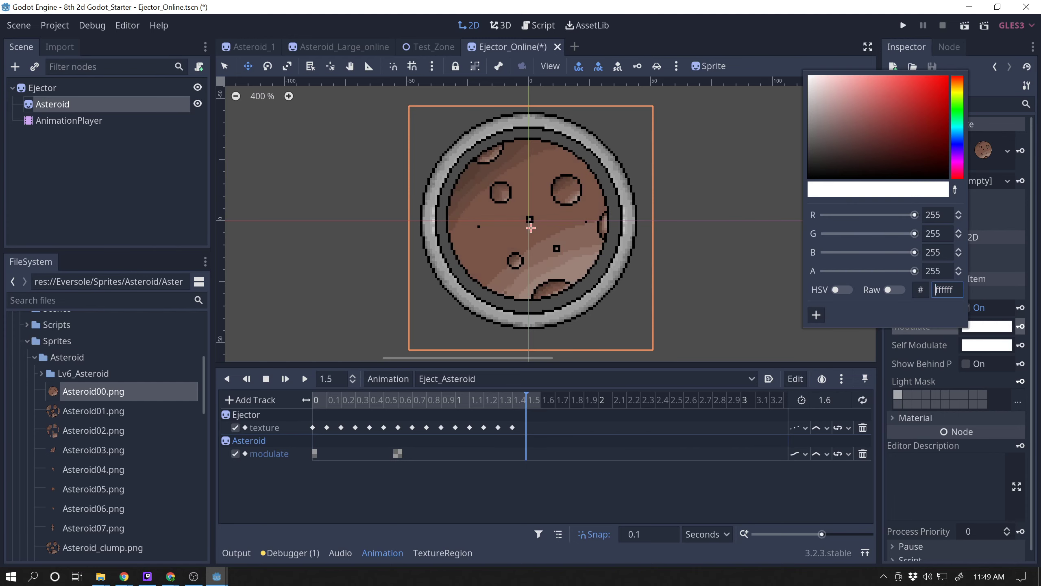
{"action": "left_click", "coordinate": [1021, 326]}
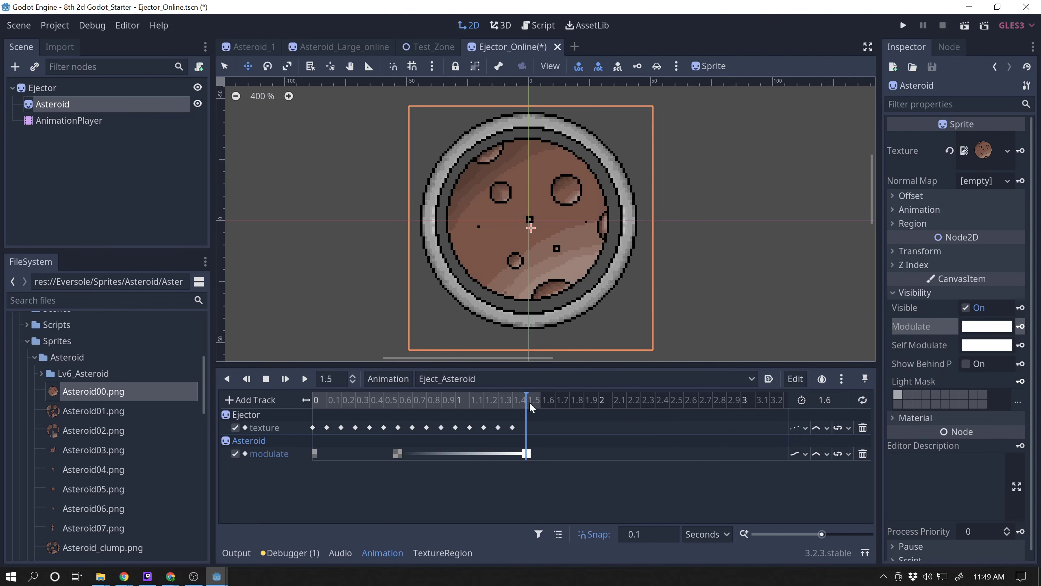
Scrub through Eject_Asteroid to review the asteroid's fade-in, and return the playhead to 0 seconds.
{"action": "mouse_move", "coordinate": [524, 396]}
{"action": "left_mouse_down"}
{"action": "mouse_move", "coordinate": [267, 402]}
{"action": "mouse_move", "coordinate": [325, 396]}
{"action": "mouse_move", "coordinate": [392, 422]}
{"action": "left_mouse_up"}
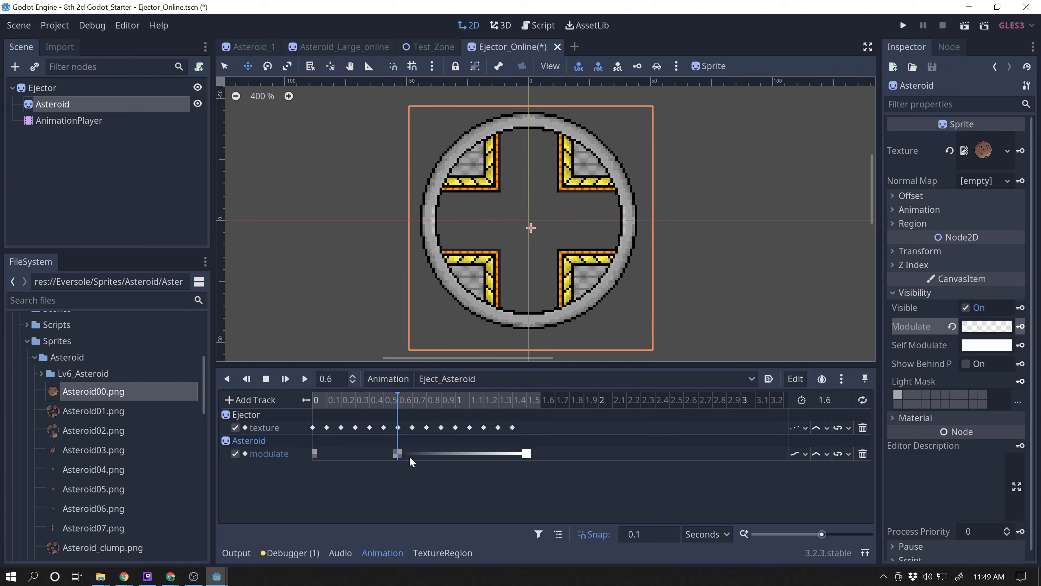
{"action": "left_click_drag", "start_coordinate": [400, 403], "coordinate": [452, 412]}
{"action": "left_click_drag", "start_coordinate": [464, 405], "coordinate": [313, 430]}
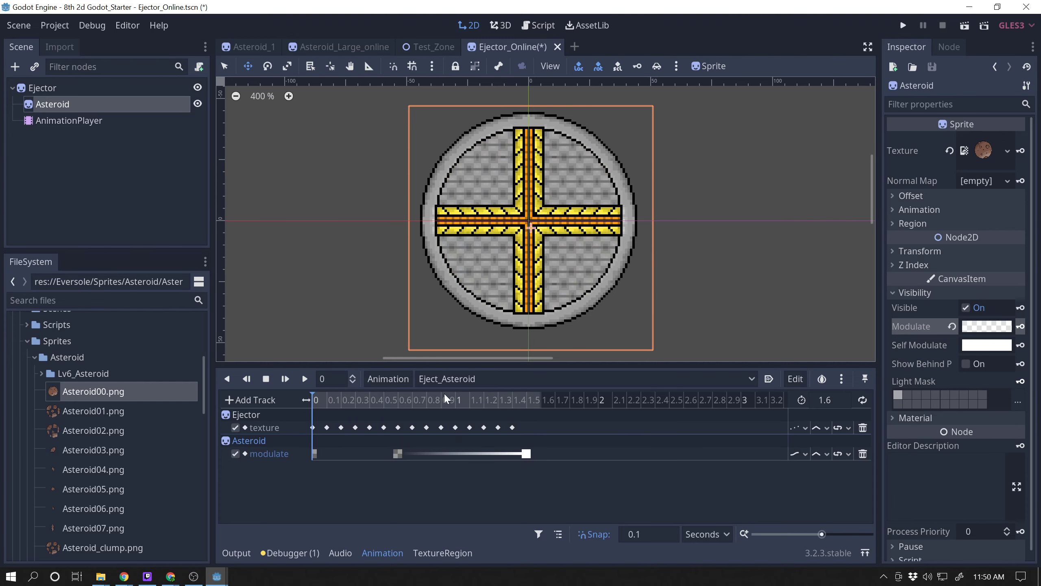
Set the Asteroid's scale to 0.1 on both axes, key it on a new track at 0 seconds, and set the playhead to 1.5 seconds.
{"action": "left_click", "coordinate": [892, 251]}
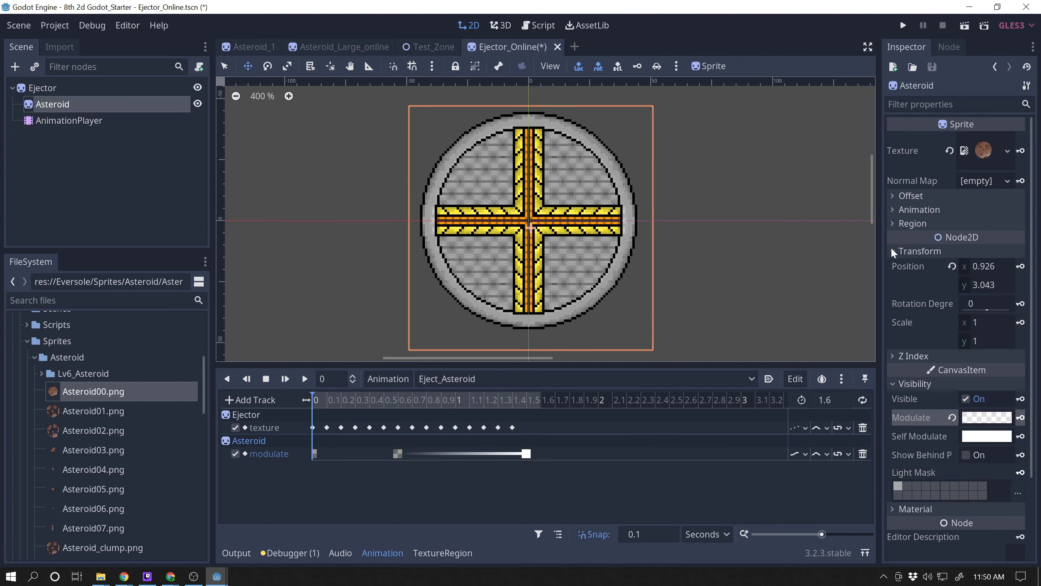
{"action": "left_click", "coordinate": [987, 322]}
{"action": "type", "text": "0.1"}
{"action": "key", "text": "Tab"}
{"action": "type", "text": "0.1"}
{"action": "left_click", "coordinate": [1021, 323]}
{"action": "left_click_drag", "start_coordinate": [317, 396], "coordinate": [528, 399]}
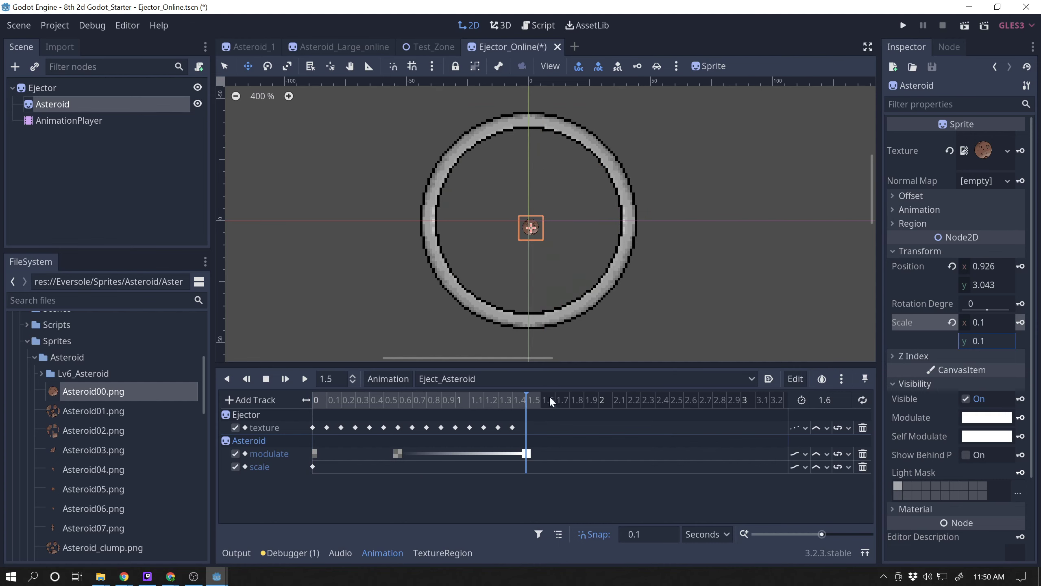
Set the Asteroid's scale to 1 on both axes and key it at 1.5 seconds in Eject_Asteroid.
{"action": "left_click", "coordinate": [983, 322]}
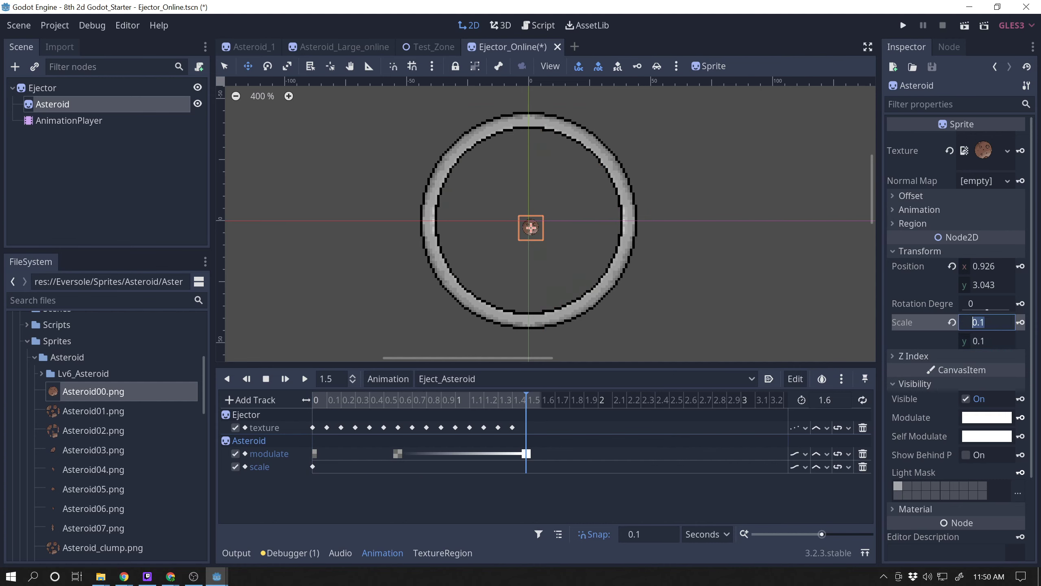
{"action": "type", "text": "1"}
{"action": "key", "text": "Tab"}
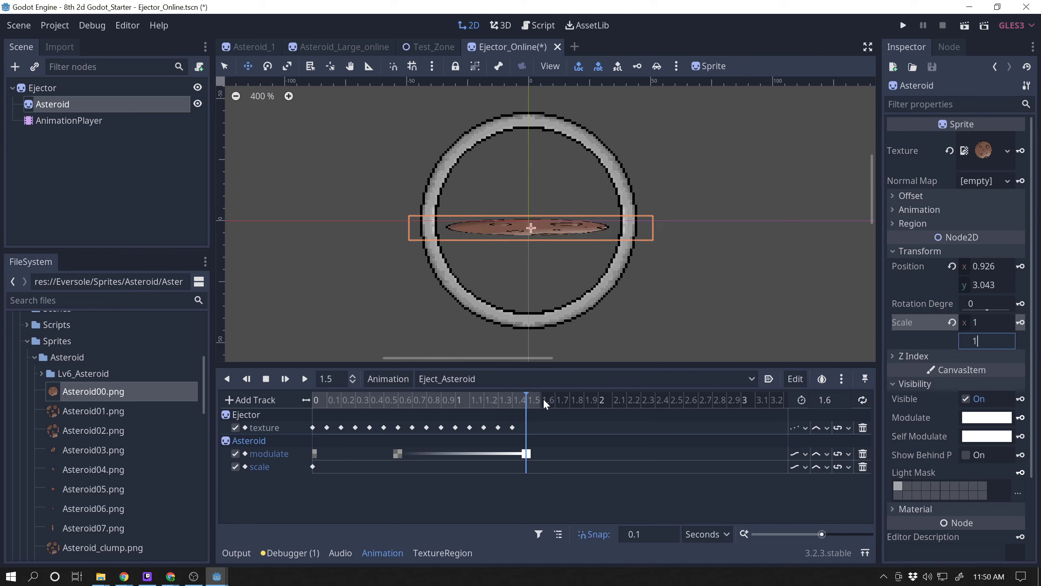
{"action": "type", "text": "1"}
{"action": "left_click", "coordinate": [976, 327]}
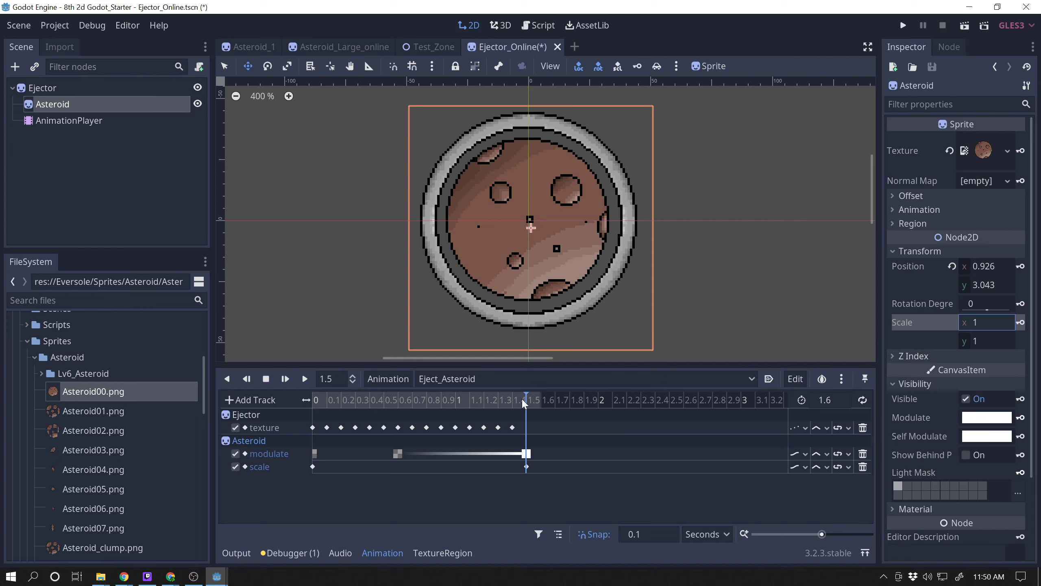
Move the Asteroid's first scale key to 0.6 seconds, in line with the transparent Modulate key.
{"action": "left_click_drag", "start_coordinate": [522, 397], "coordinate": [310, 472]}
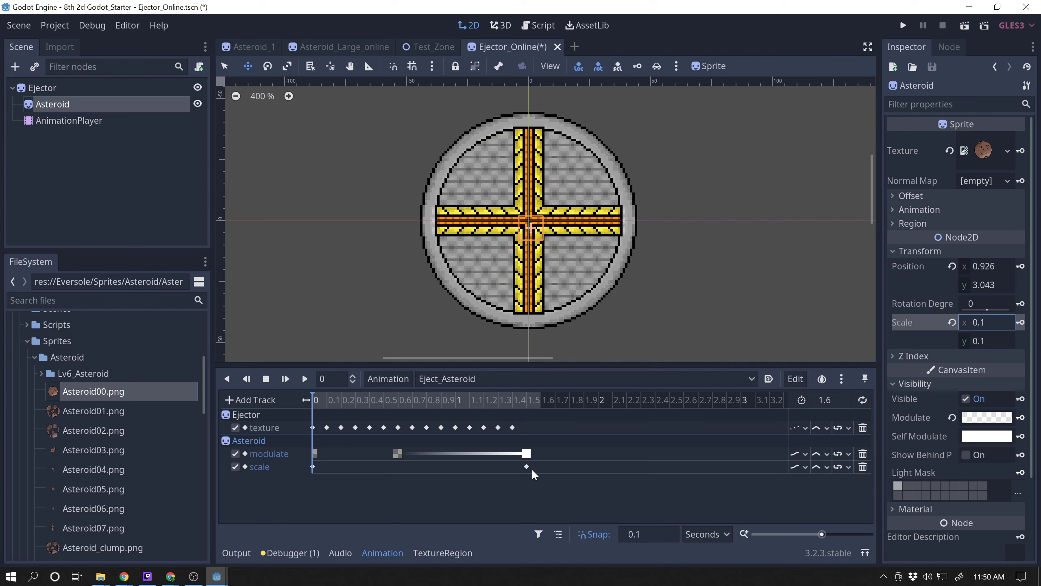
{"action": "mouse_move", "coordinate": [532, 472]}
{"action": "left_click_drag", "start_coordinate": [313, 466], "coordinate": [398, 466]}
Play and scrub through Eject_Asteroid to review the ejector opening and the asteroid's fade-in and growth.
{"action": "left_click_drag", "start_coordinate": [316, 400], "coordinate": [311, 455]}
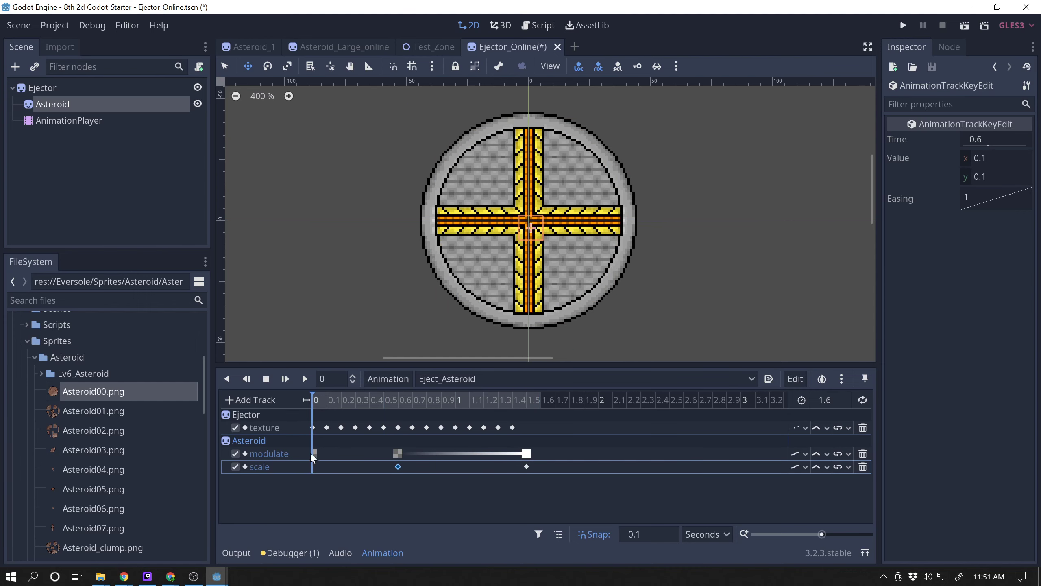
{"action": "left_click", "coordinate": [305, 379]}
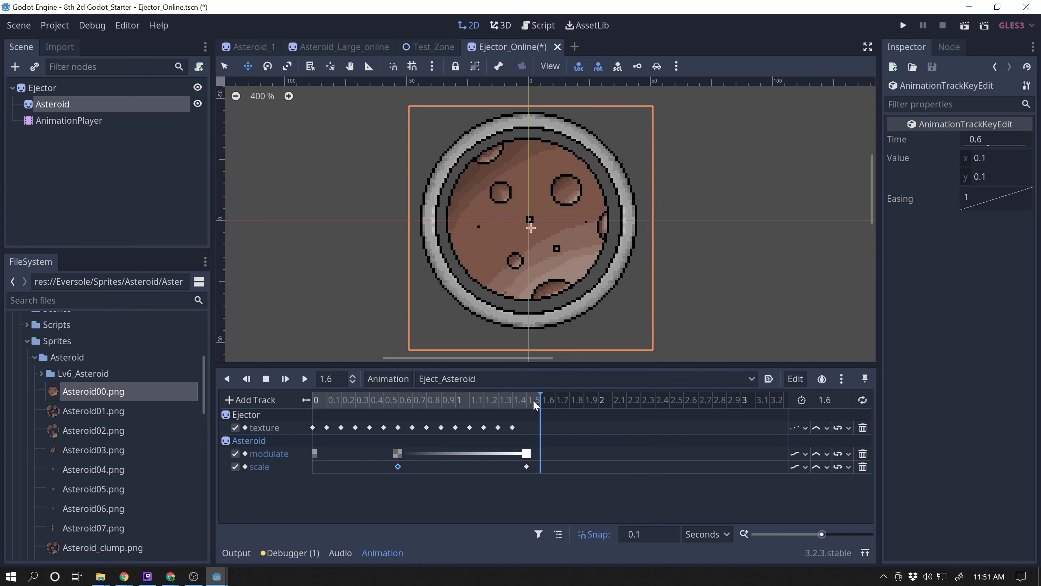
{"action": "left_click_drag", "start_coordinate": [533, 398], "coordinate": [291, 413]}
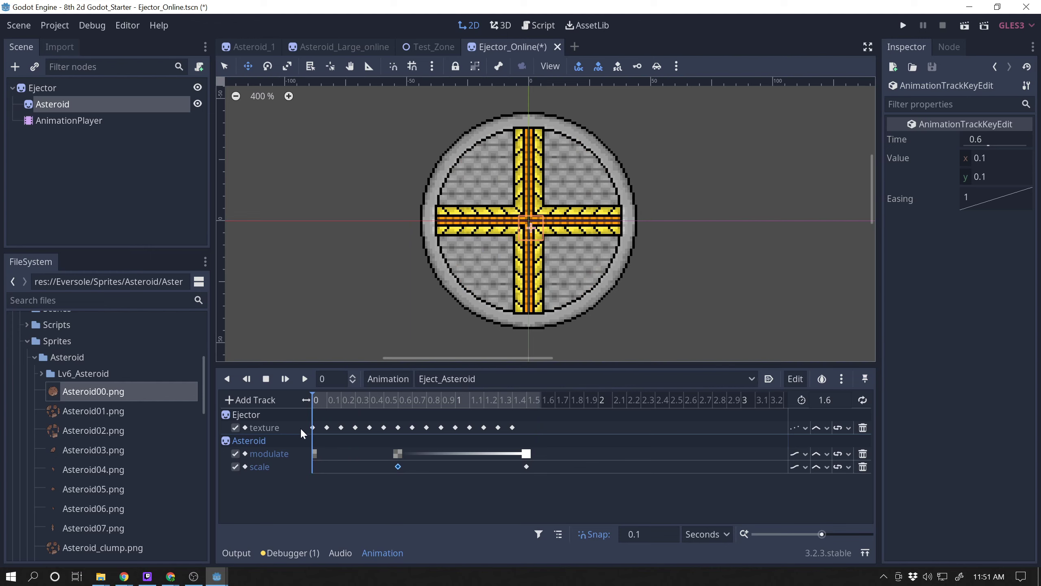
{"action": "left_click_drag", "start_coordinate": [314, 400], "coordinate": [376, 408]}
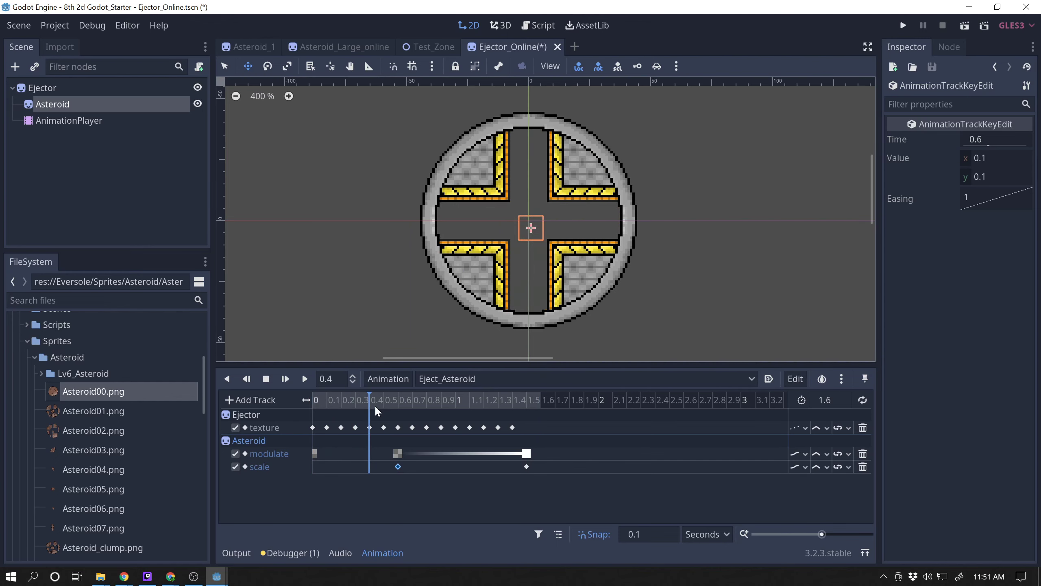
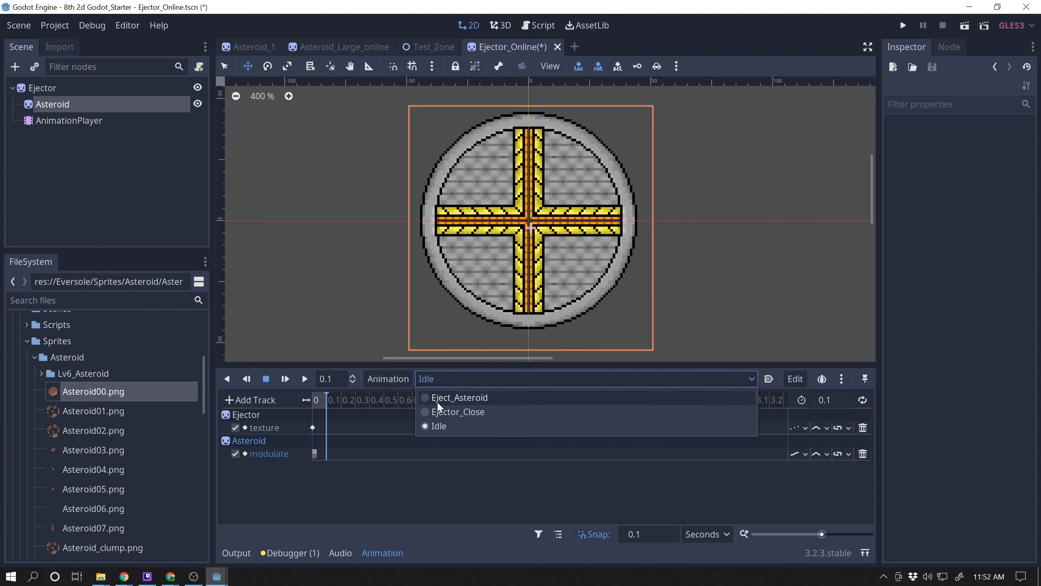
{"action": "left_click", "coordinate": [435, 396]}
{"action": "left_click_drag", "start_coordinate": [361, 401], "coordinate": [578, 408]}
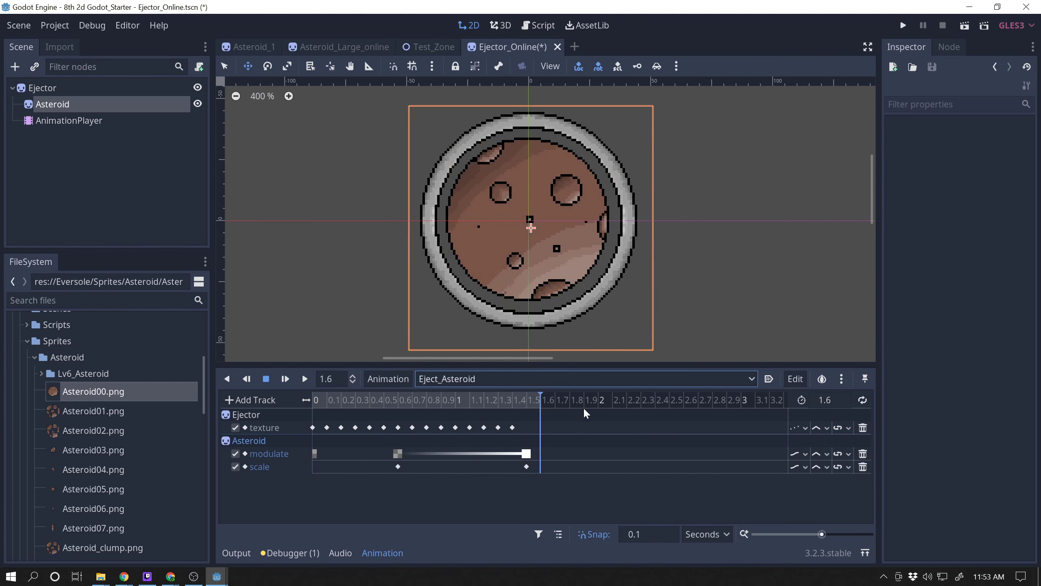
In the Ejector_Close animation, set the Asteroid's Self Modulate alpha to 0 and key it on a new track at 0 seconds.
{"action": "left_click", "coordinate": [680, 386]}
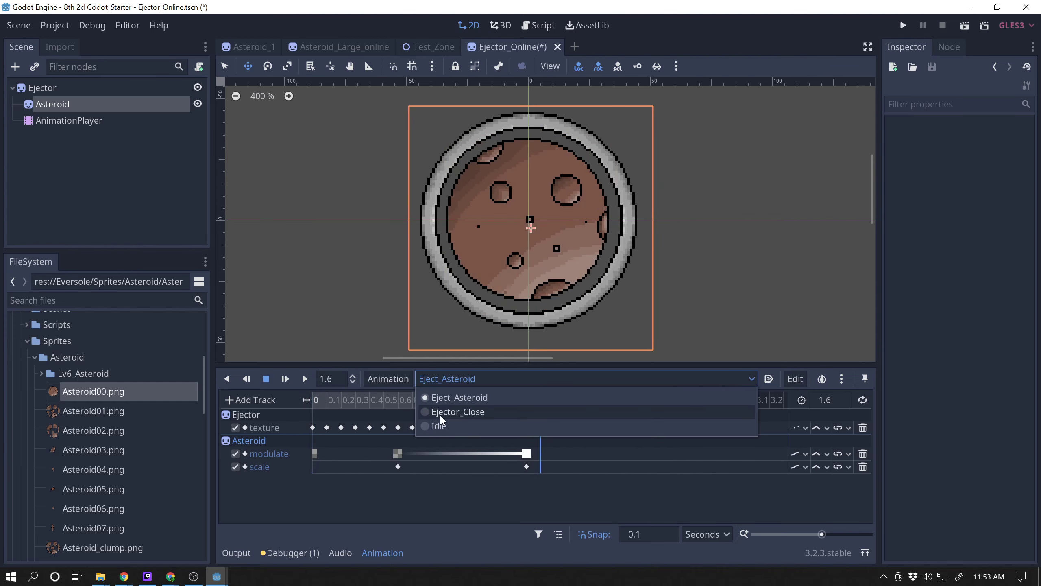
{"action": "left_click", "coordinate": [440, 411]}
{"action": "left_click_drag", "start_coordinate": [455, 401], "coordinate": [375, 403]}
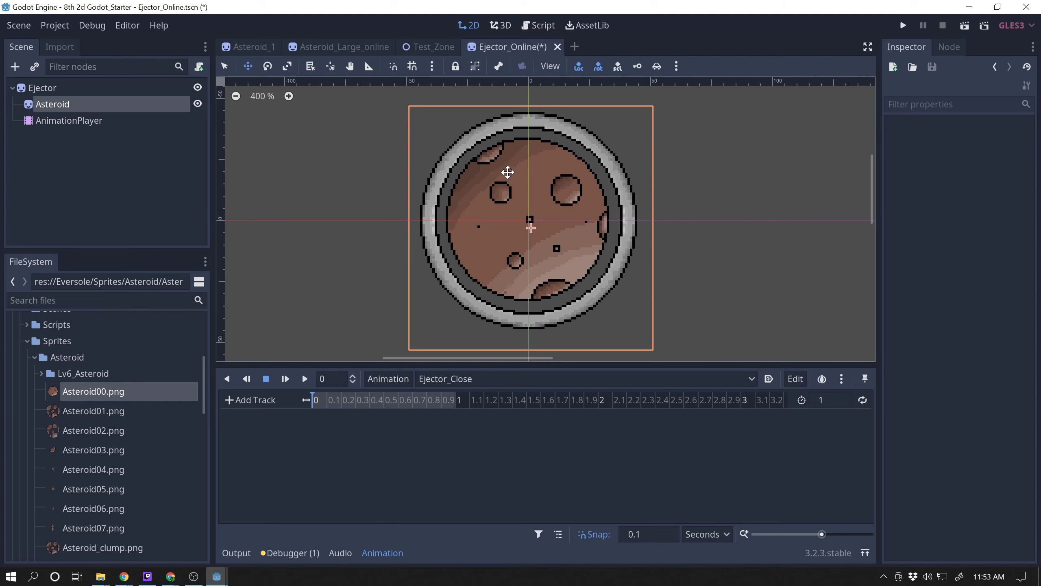
{"action": "left_click", "coordinate": [53, 104]}
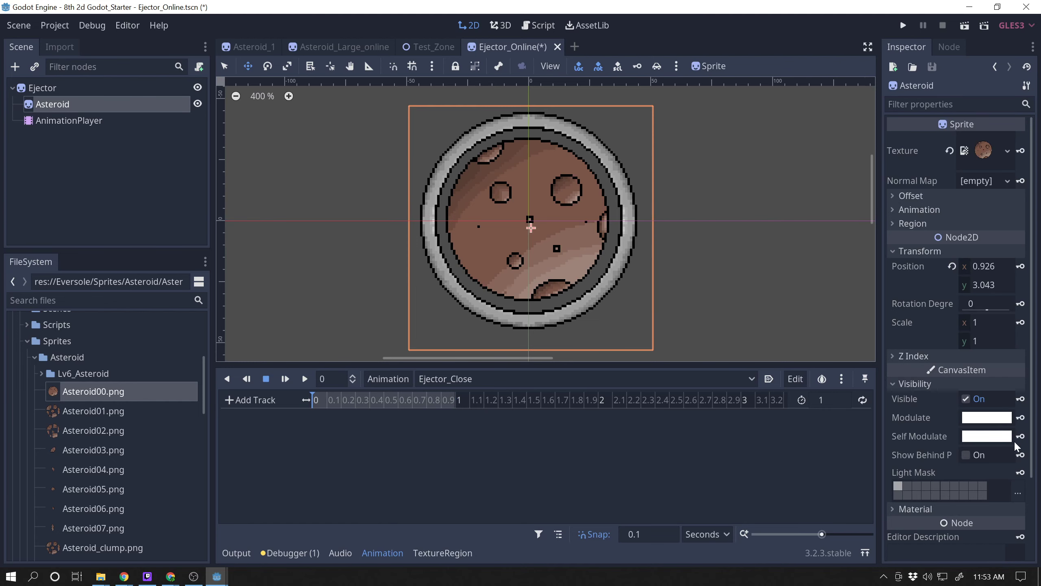
{"action": "left_click", "coordinate": [994, 437]}
{"action": "left_click_drag", "start_coordinate": [914, 381], "coordinate": [699, 403]}
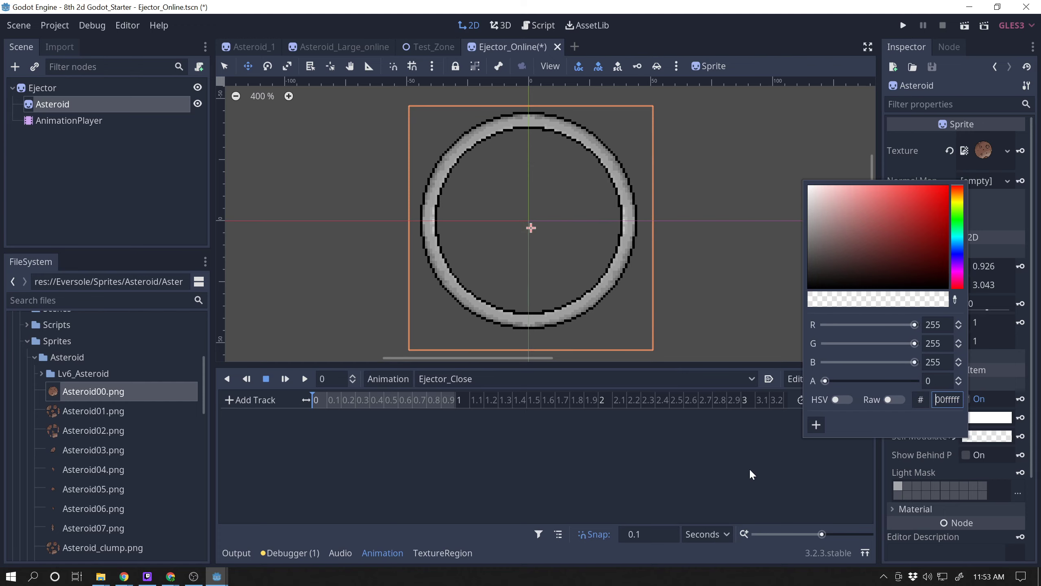
{"action": "left_click", "coordinate": [1020, 436]}
{"action": "left_click", "coordinate": [468, 312]}
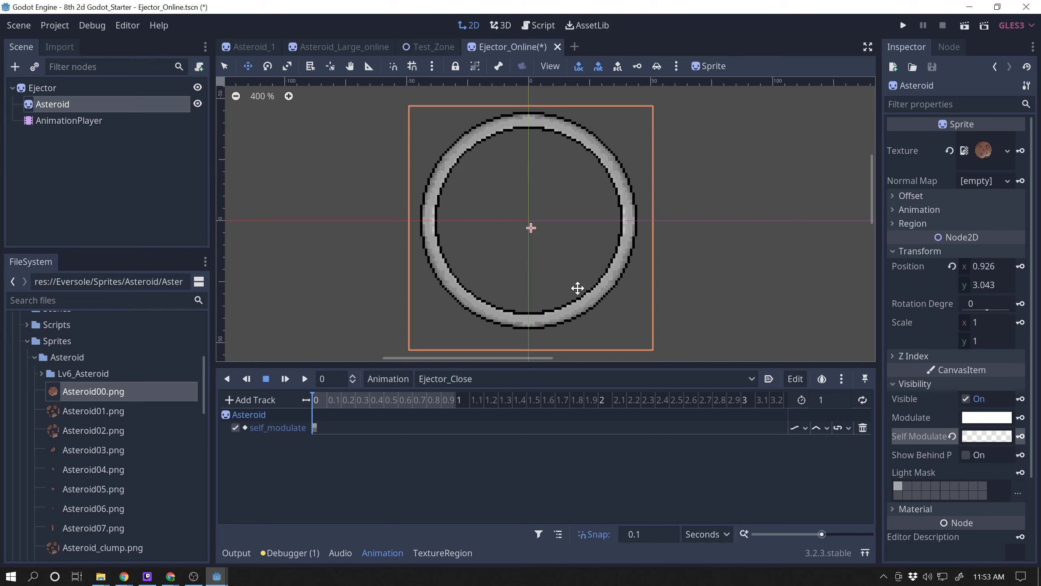
Assign Ejector14.png as the Ejector's texture and key it on a new track at 0 seconds in Ejector_Close.
{"action": "left_click", "coordinate": [42, 89]}
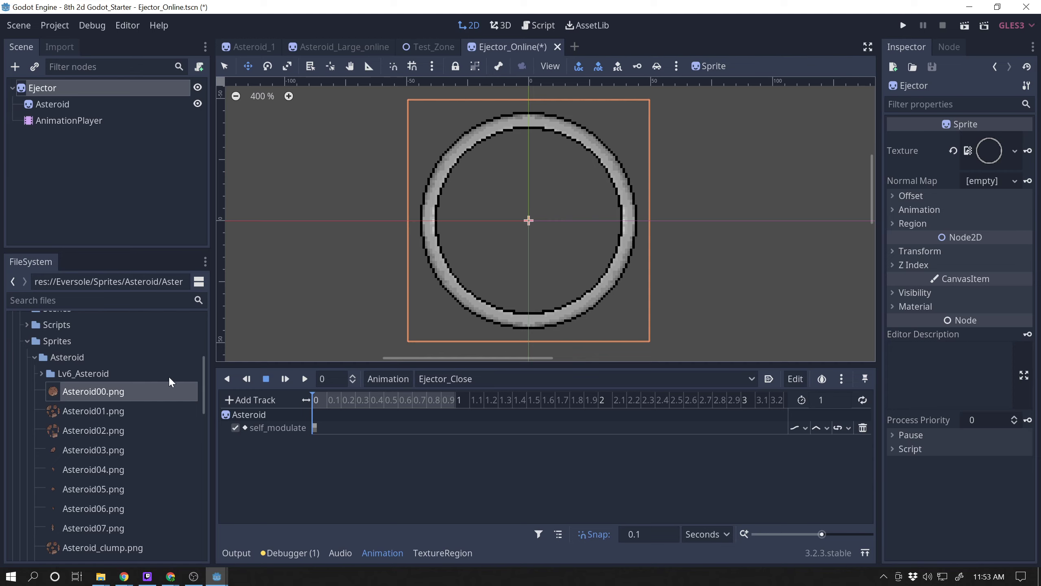
{"action": "mouse_move", "coordinate": [203, 369]}
{"action": "left_mouse_down"}
{"action": "mouse_move", "coordinate": [205, 513]}
{"action": "mouse_move", "coordinate": [207, 362]}
{"action": "left_mouse_up"}
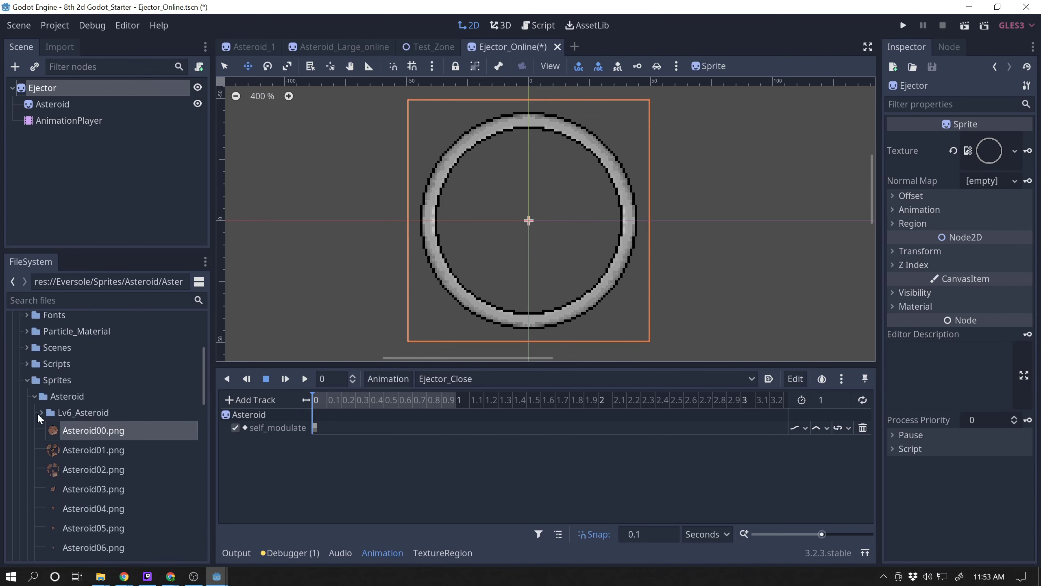
{"action": "scroll", "coordinate": [86, 404], "scroll_direction": "down", "scroll_amount": 10}
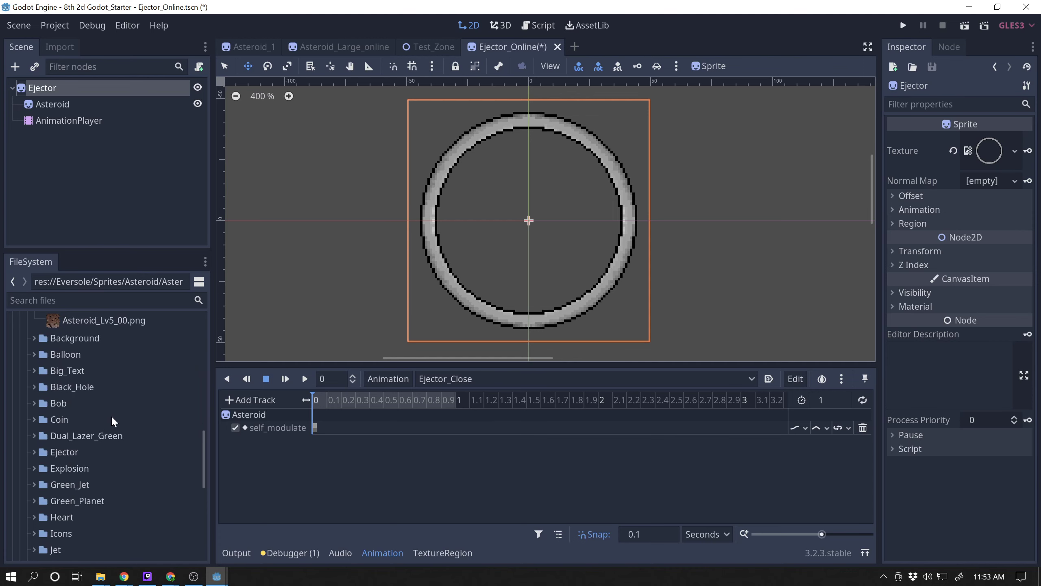
{"action": "scroll", "coordinate": [117, 405], "scroll_direction": "down", "scroll_amount": 2}
{"action": "left_click", "coordinate": [34, 421]}
{"action": "scroll", "coordinate": [116, 412], "scroll_direction": "down", "scroll_amount": 3}
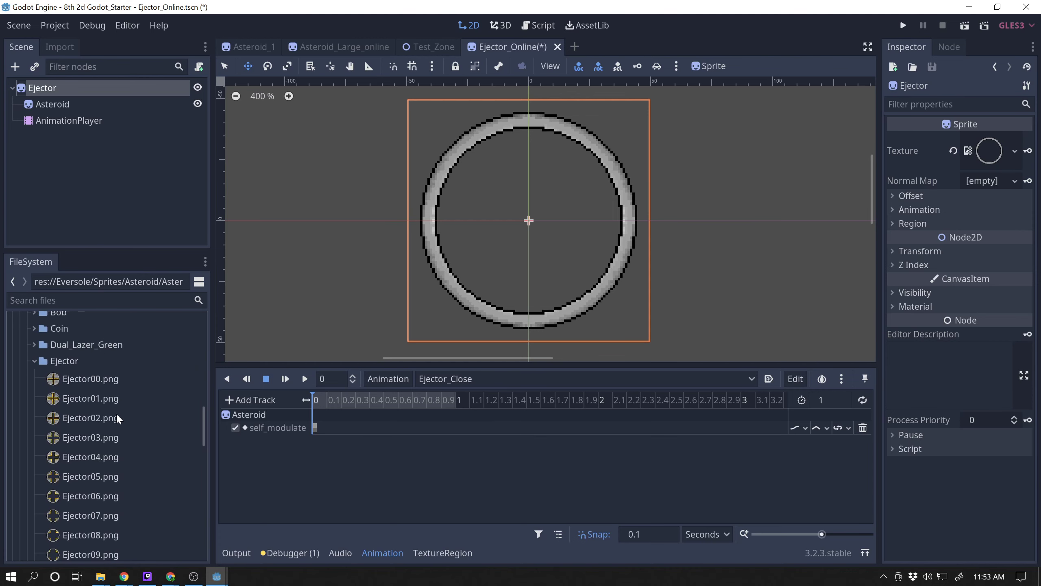
{"action": "scroll", "coordinate": [116, 417], "scroll_direction": "down", "scroll_amount": 5}
{"action": "left_click", "coordinate": [82, 470]}
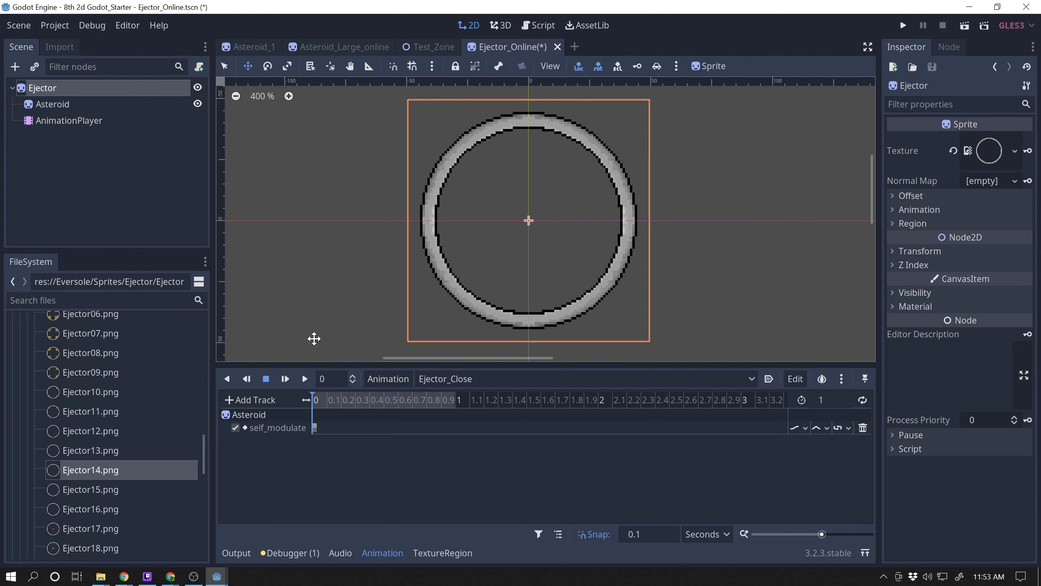
{"action": "left_click_drag", "start_coordinate": [69, 473], "coordinate": [984, 152]}
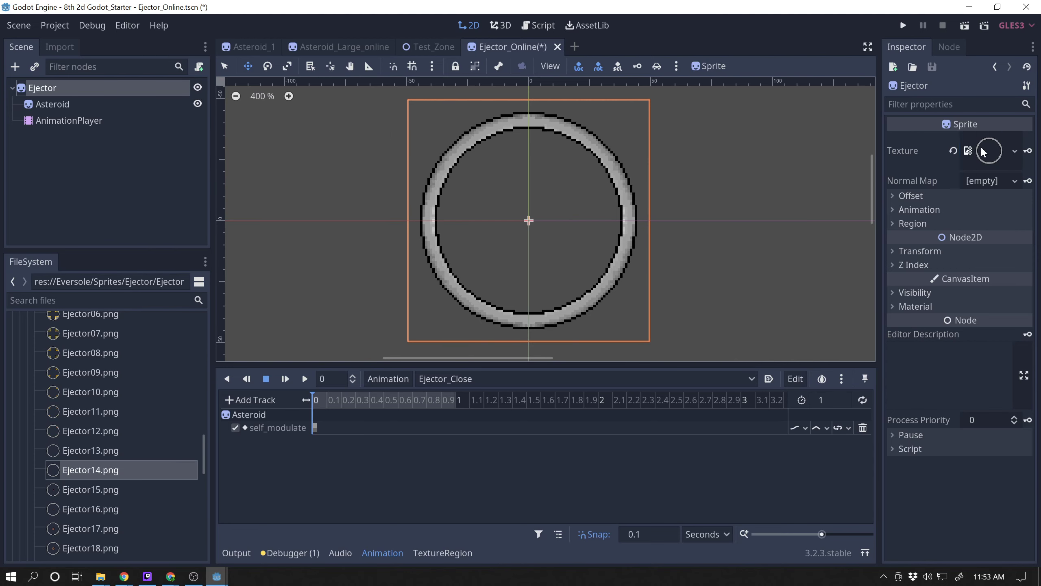
{"action": "left_click", "coordinate": [1028, 151]}
{"action": "left_click", "coordinate": [472, 309]}
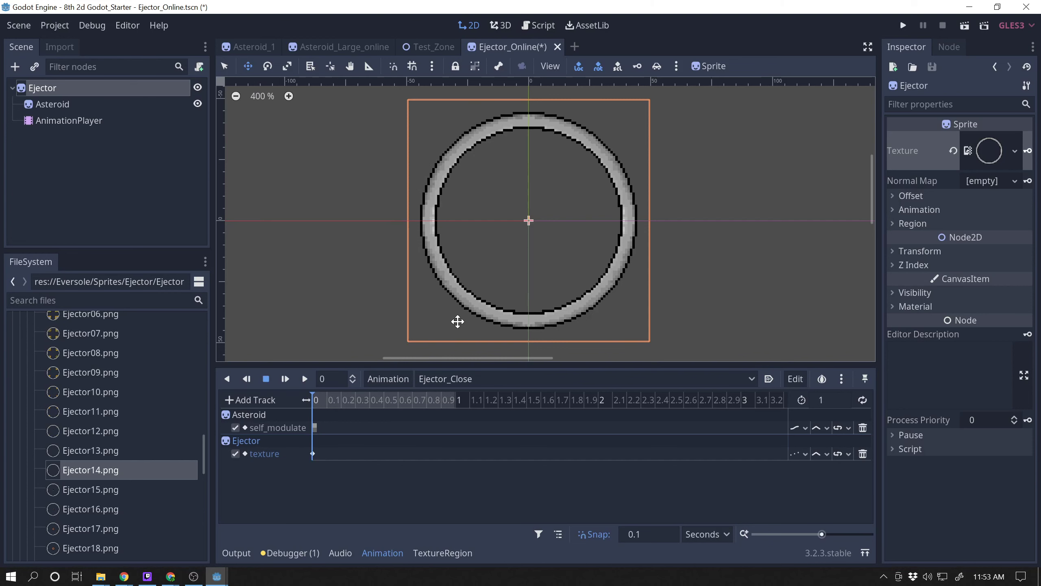
Key the Ejector's texture as Ejector13.png at 0.1 seconds and Ejector12.png at 0.2 seconds.
{"action": "left_click", "coordinate": [322, 397]}
{"action": "left_click", "coordinate": [90, 451]}
{"action": "left_click_drag", "start_coordinate": [90, 451], "coordinate": [984, 153]}
{"action": "left_click", "coordinate": [1028, 150]}
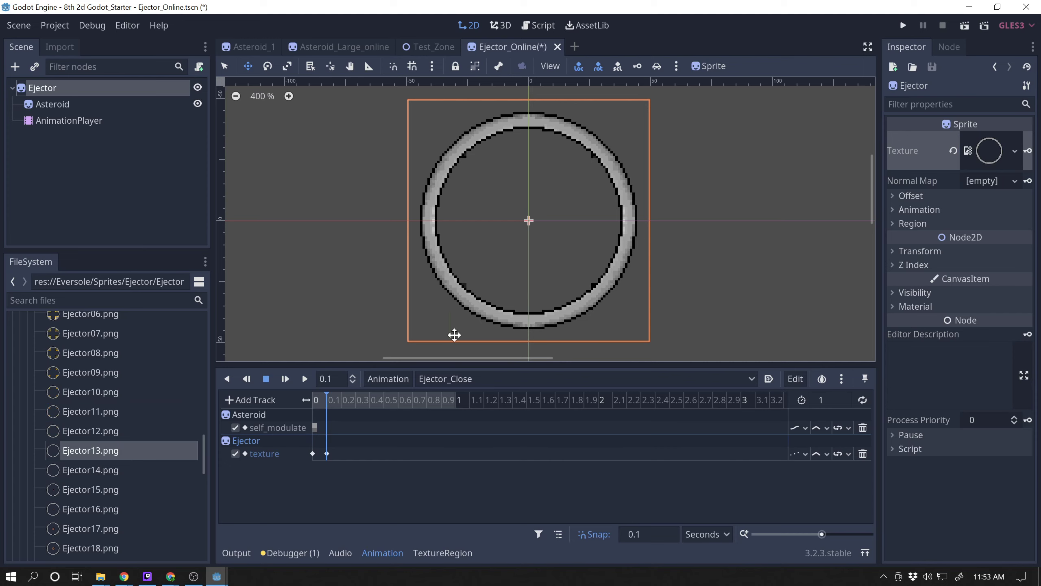
{"action": "left_click", "coordinate": [340, 401]}
{"action": "left_click", "coordinate": [98, 431]}
{"action": "left_click_drag", "start_coordinate": [97, 431], "coordinate": [989, 150]}
{"action": "left_click", "coordinate": [1028, 150]}
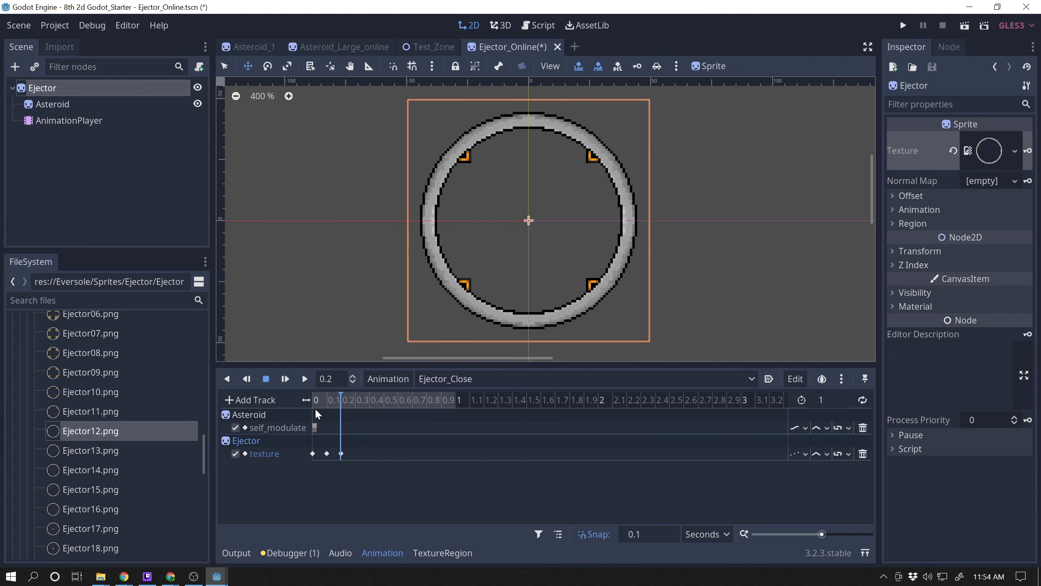
Key the Ejector's texture as Ejector11.png at 0.3 seconds and Ejector10.png at 0.4 seconds.
{"action": "left_click", "coordinate": [353, 399]}
{"action": "left_click_drag", "start_coordinate": [91, 411], "coordinate": [994, 153]}
{"action": "left_click", "coordinate": [1028, 150]}
{"action": "left_click", "coordinate": [370, 398]}
{"action": "left_click_drag", "start_coordinate": [121, 398], "coordinate": [989, 153]}
{"action": "left_click", "coordinate": [1027, 150]}
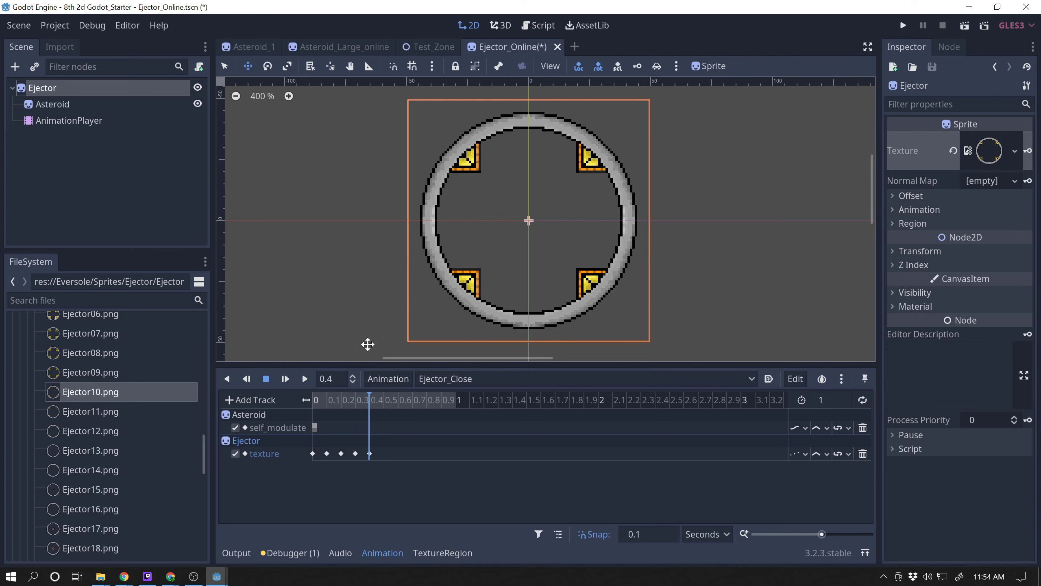
Key the Ejector's texture as Ejector09.png at 0.5 seconds and Ejector08.png at 0.6 seconds.
{"action": "left_click", "coordinate": [382, 398]}
{"action": "left_click_drag", "start_coordinate": [135, 372], "coordinate": [991, 154]}
{"action": "left_click", "coordinate": [1028, 151]}
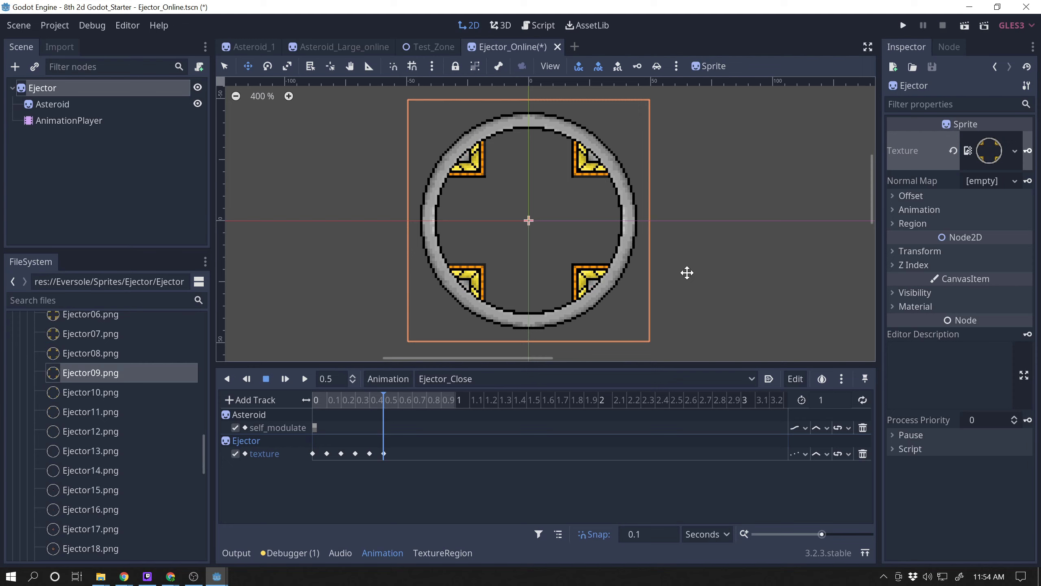
{"action": "left_click", "coordinate": [394, 401]}
{"action": "left_click_drag", "start_coordinate": [99, 353], "coordinate": [989, 151]}
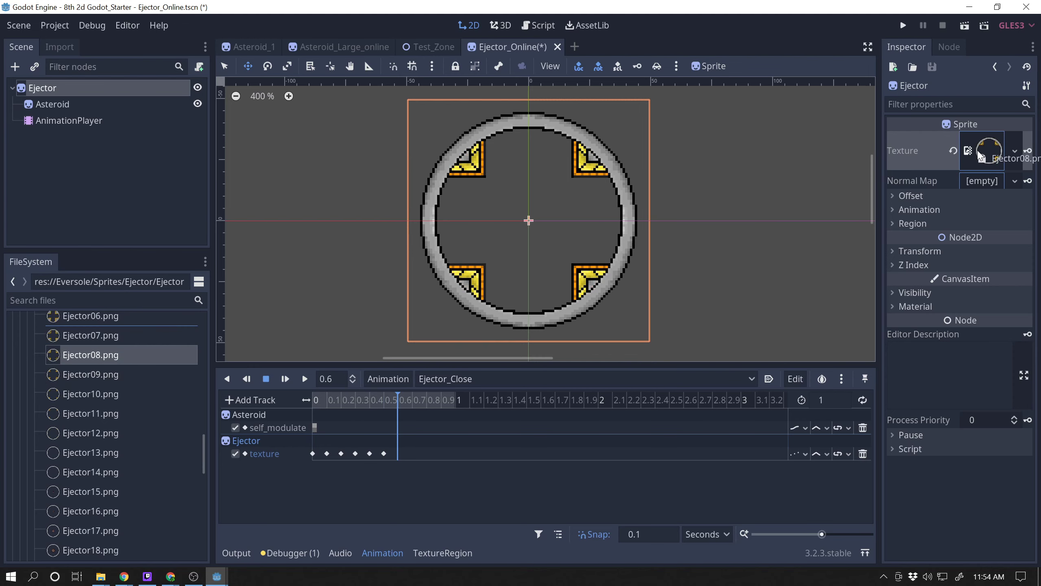
{"action": "left_click", "coordinate": [1028, 152]}
Key the Ejector's texture as Ejector07.png at 0.7 seconds and Ejector06.png at 0.8 seconds.
{"action": "left_click", "coordinate": [412, 400]}
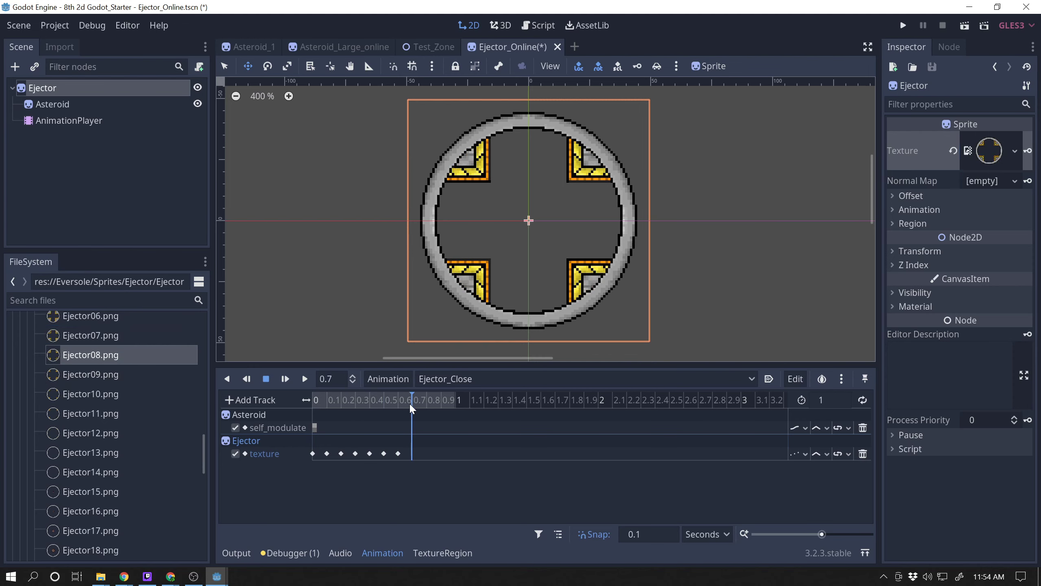
{"action": "left_click_drag", "start_coordinate": [76, 337], "coordinate": [989, 151]}
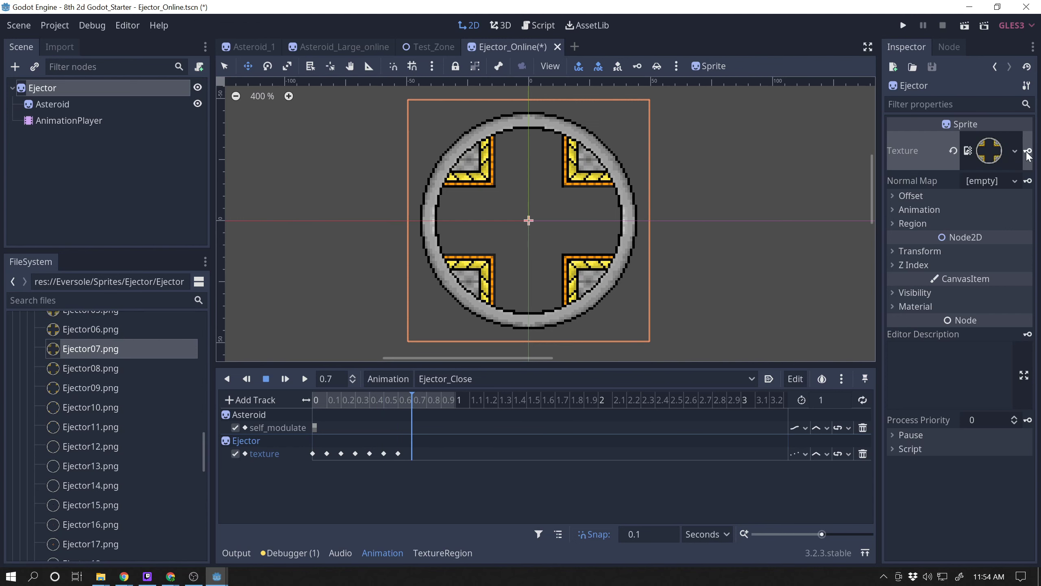
{"action": "left_click", "coordinate": [1027, 152]}
{"action": "left_click", "coordinate": [426, 400]}
{"action": "left_click_drag", "start_coordinate": [151, 329], "coordinate": [986, 148]}
{"action": "left_click", "coordinate": [1028, 151]}
Key the Ejector's texture as Ejector05.png at 0.9 seconds in Ejector_Close.
{"action": "left_click_drag", "start_coordinate": [203, 449], "coordinate": [211, 429]}
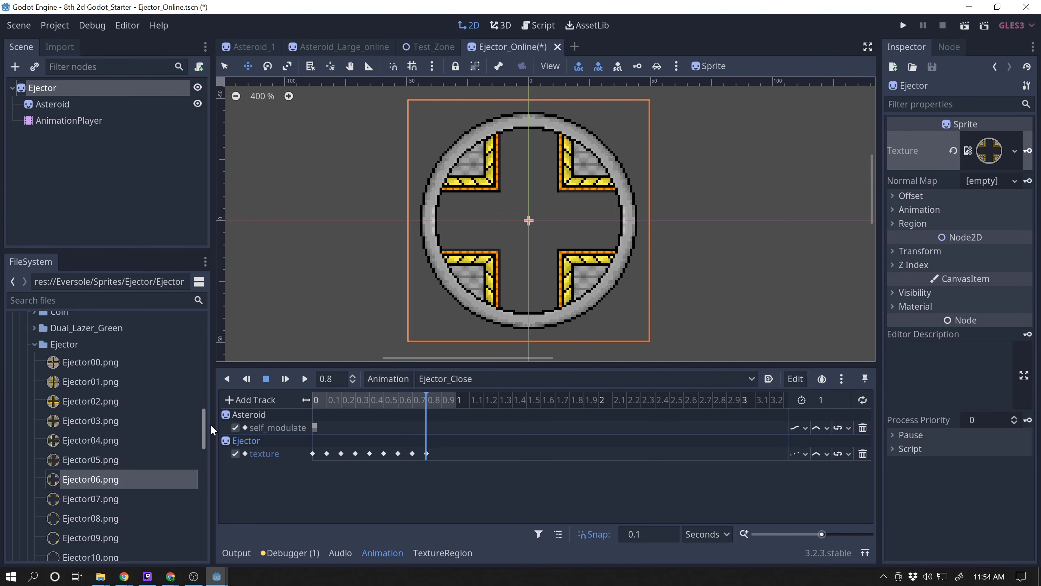
{"action": "left_click", "coordinate": [441, 400]}
{"action": "left_click_drag", "start_coordinate": [86, 459], "coordinate": [989, 151]}
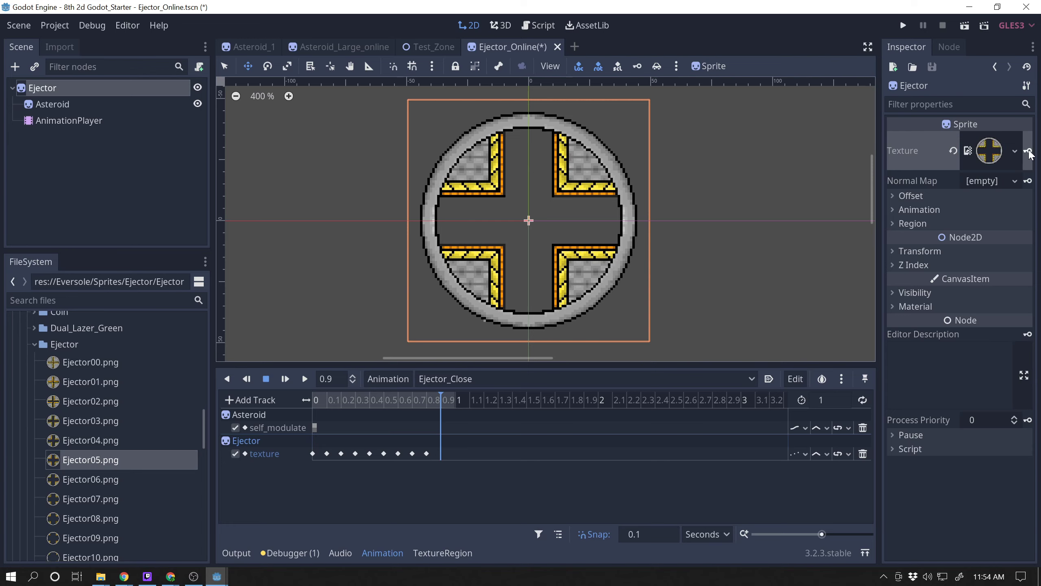
{"action": "left_click", "coordinate": [1029, 153]}
Set the length of the Ejector_Close animation to 1.6 seconds.
{"action": "left_click", "coordinate": [836, 401]}
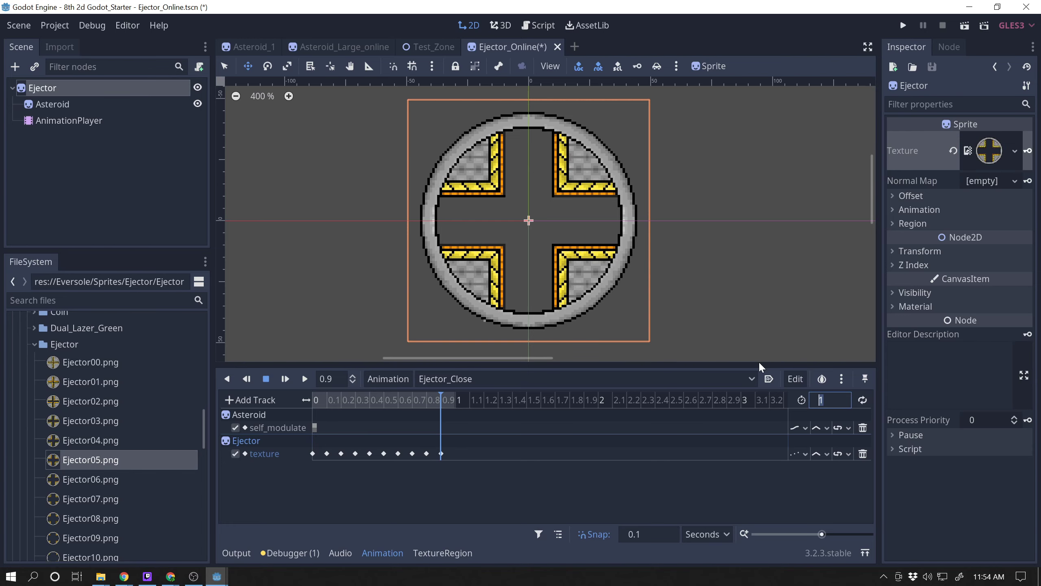
{"action": "type", "text": "1.6"}
{"action": "key", "text": "Return"}
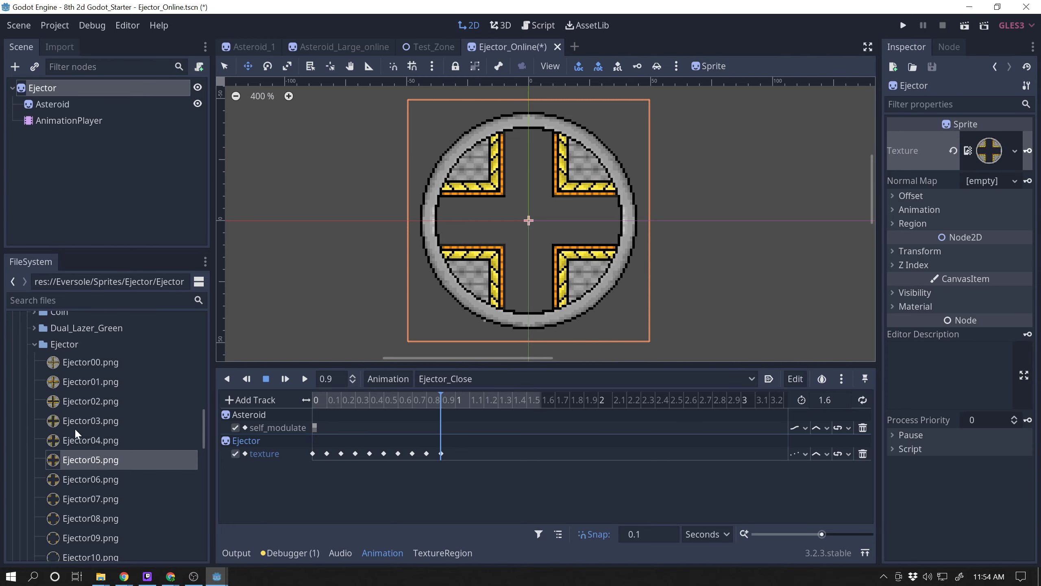
Key the Ejector's texture as Ejector04.png at 1 second and Ejector03.png at 1.1 seconds.
{"action": "left_click", "coordinate": [453, 400]}
{"action": "left_click_drag", "start_coordinate": [96, 440], "coordinate": [989, 158]}
{"action": "left_click", "coordinate": [1028, 151]}
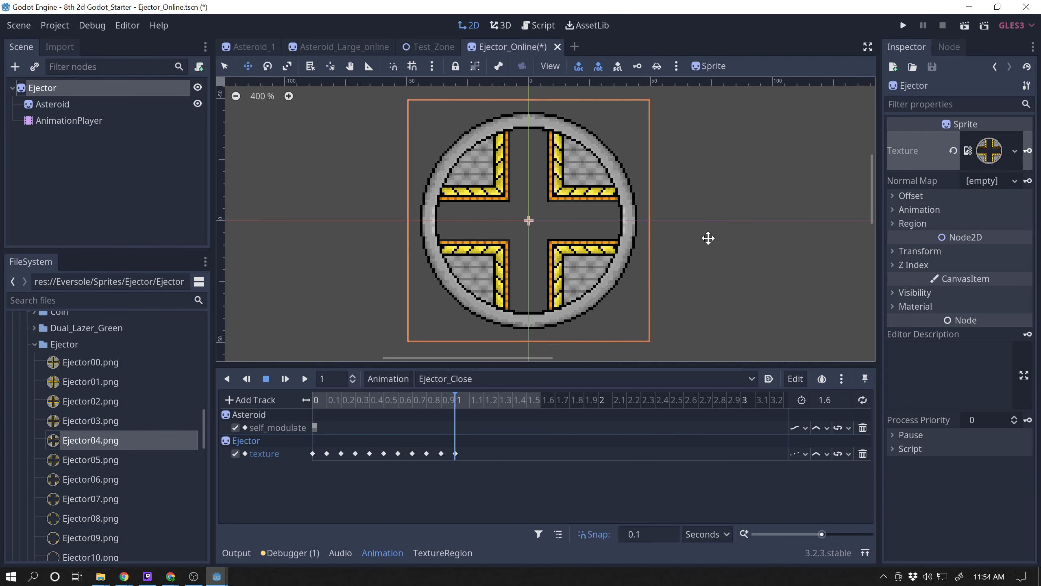
{"action": "left_click", "coordinate": [466, 403]}
{"action": "left_click_drag", "start_coordinate": [85, 424], "coordinate": [988, 156]}
{"action": "left_click", "coordinate": [1028, 150]}
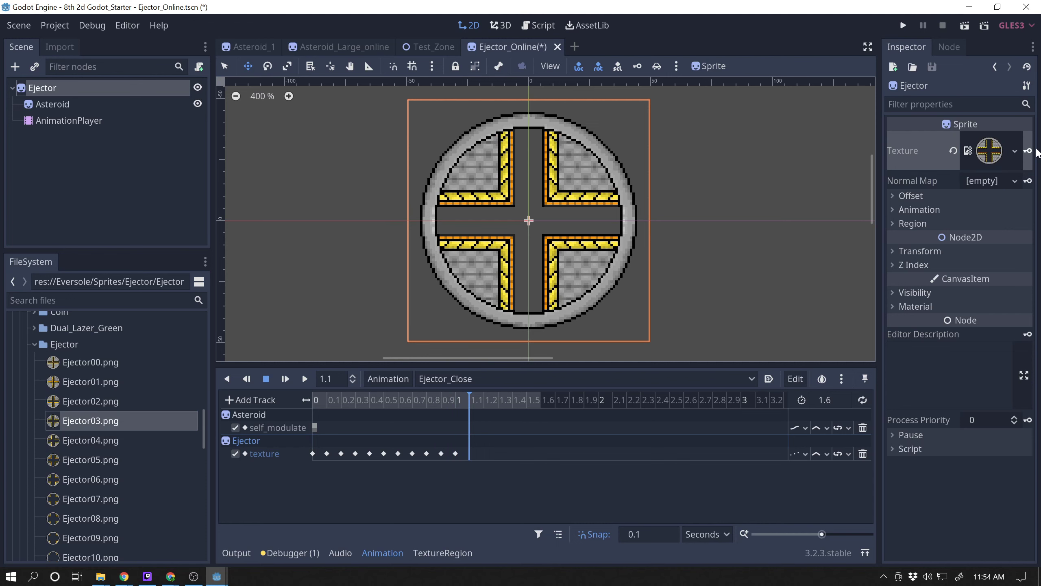
Key the Ejector's texture as Ejector02.png at 1.2 seconds and Ejector01.png at 1.3 seconds in Ejector_Close.
{"action": "left_click", "coordinate": [484, 400]}
{"action": "left_click_drag", "start_coordinate": [81, 401], "coordinate": [1000, 156]}
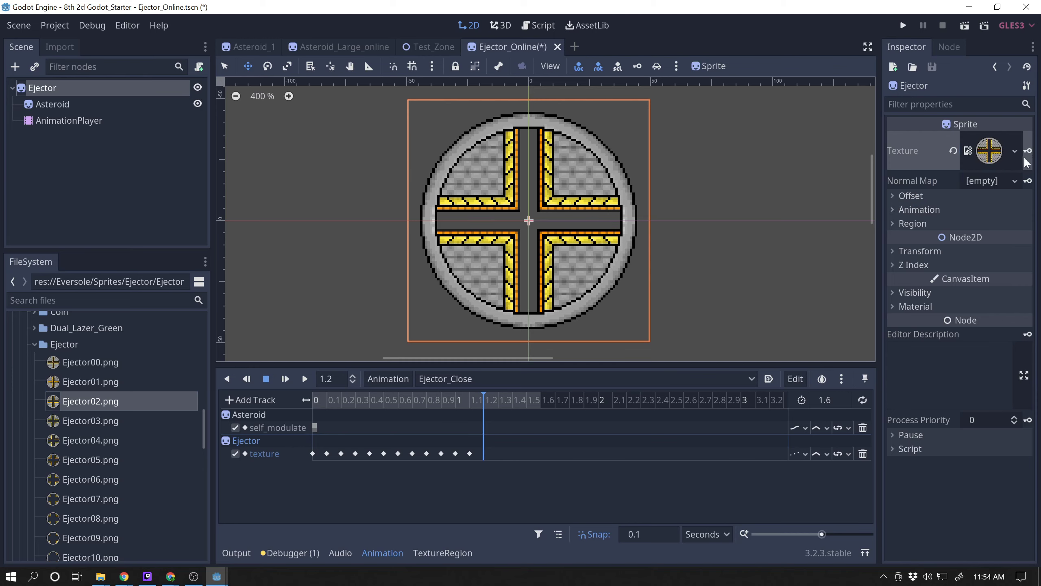
{"action": "left_click", "coordinate": [1029, 151]}
{"action": "left_click", "coordinate": [56, 382]}
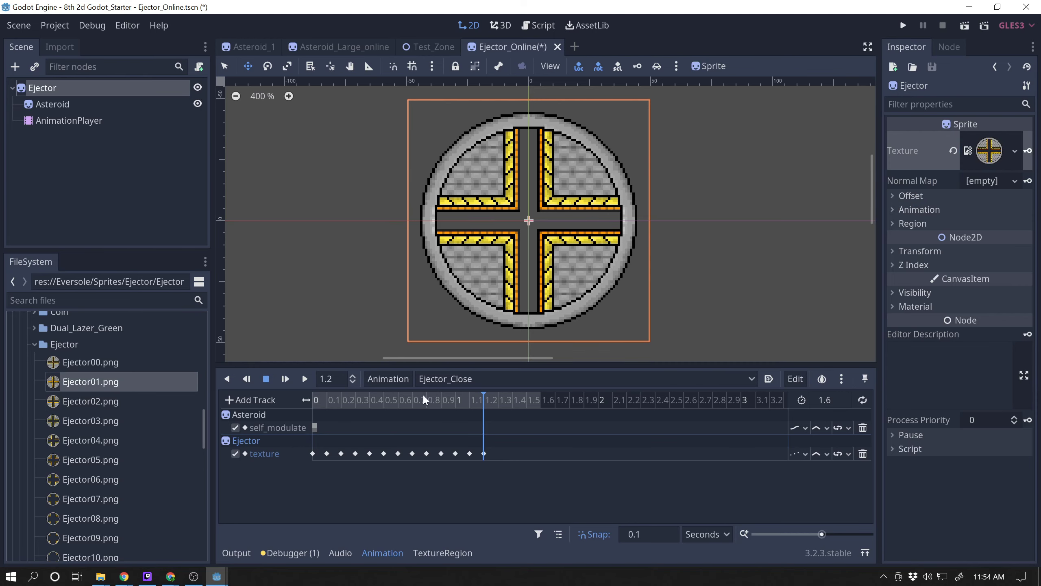
{"action": "left_click", "coordinate": [495, 398]}
{"action": "left_click_drag", "start_coordinate": [72, 381], "coordinate": [989, 153]}
{"action": "left_click", "coordinate": [1029, 151]}
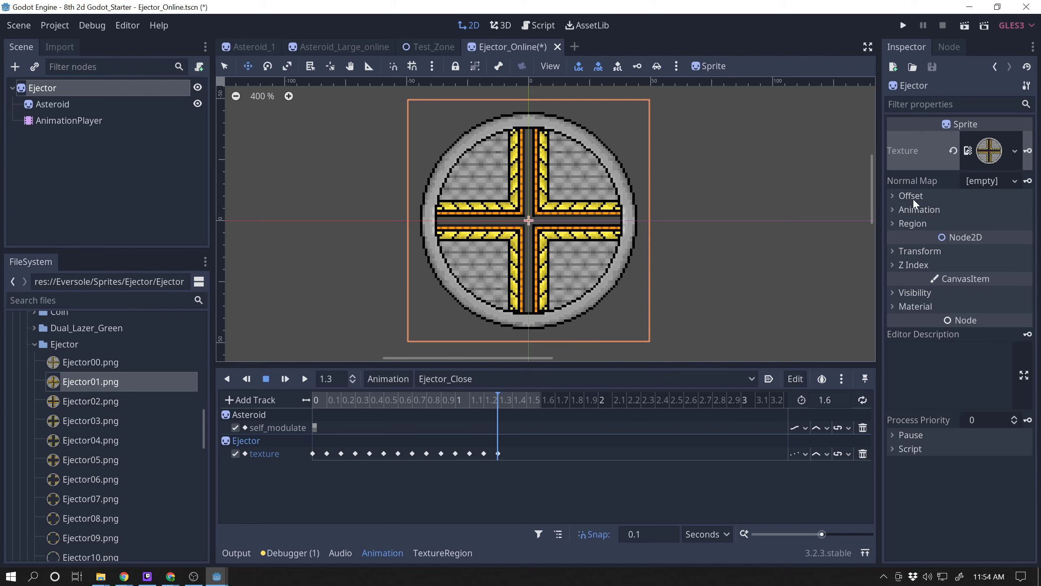
Key the Ejector's texture as Ejector00.png at 1.4 seconds in Ejector_Close.
{"action": "left_click", "coordinate": [516, 397]}
{"action": "left_click_drag", "start_coordinate": [72, 362], "coordinate": [988, 152]}
{"action": "left_click", "coordinate": [1028, 151]}
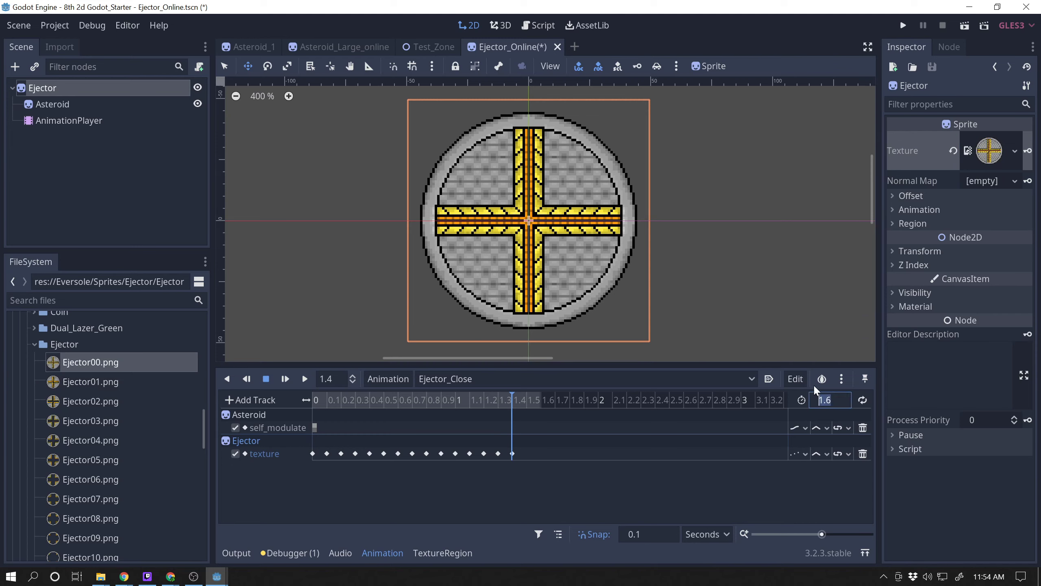
Set the length of the Ejector_Close animation to 1.5 seconds and scrub back through it to preview the closing.
{"action": "double_click", "coordinate": [826, 399]}
{"action": "type", "text": "1.5"}
{"action": "key", "text": "Return"}
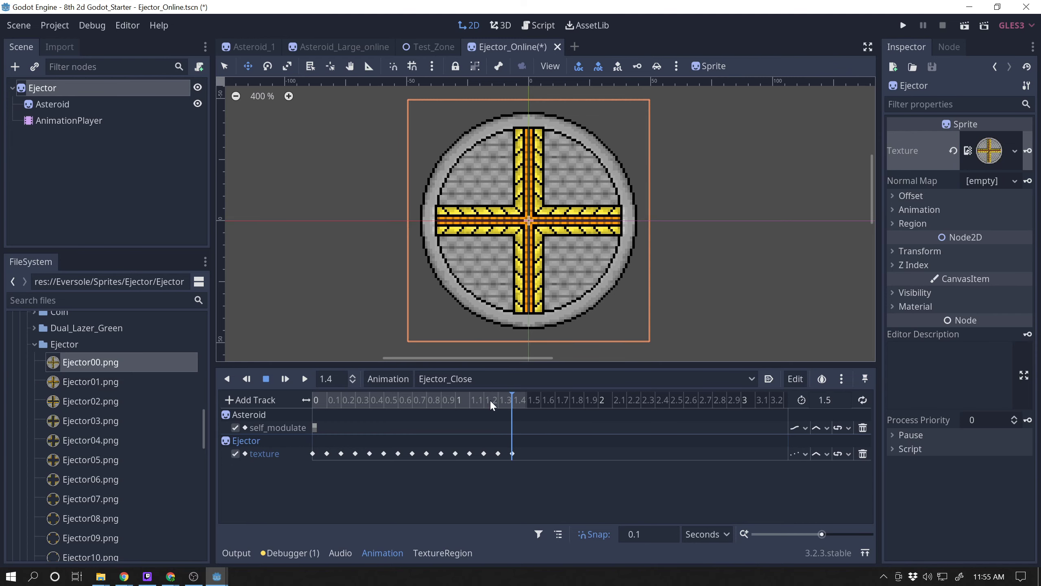
{"action": "mouse_move", "coordinate": [511, 397]}
{"action": "left_mouse_down"}
{"action": "mouse_move", "coordinate": [272, 401]}
{"action": "mouse_move", "coordinate": [443, 391]}
{"action": "mouse_move", "coordinate": [564, 398]}
{"action": "mouse_move", "coordinate": [277, 430]}
{"action": "mouse_move", "coordinate": [517, 410]}
{"action": "left_mouse_up"}
{"action": "left_click_drag", "start_coordinate": [506, 404], "coordinate": [281, 428]}
Switch to the Eject_Asteroid animation and scrub through it with the Asteroid selected to examine its modulate and scale tracks.
{"action": "left_click", "coordinate": [586, 381]}
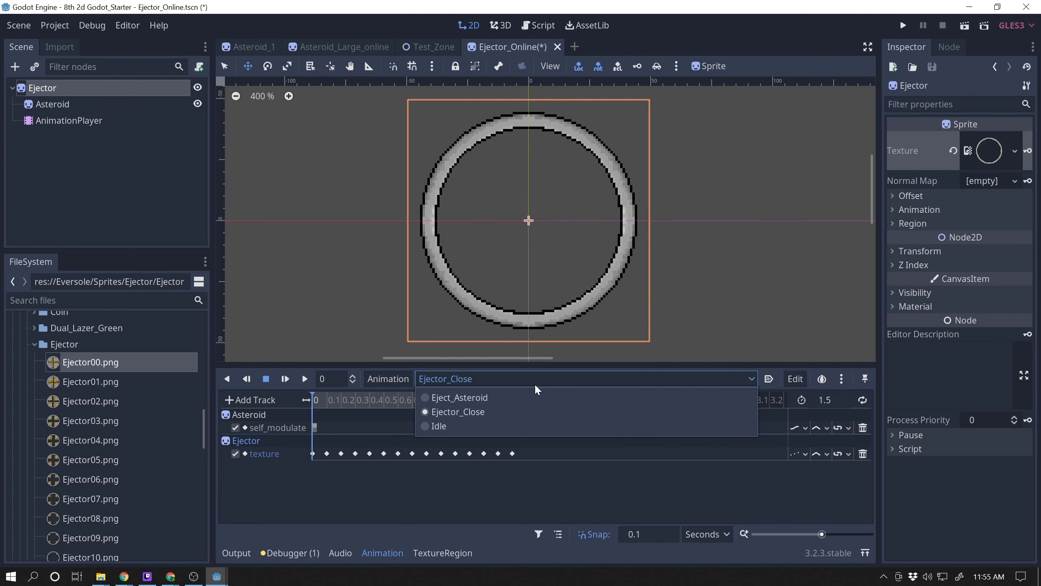
{"action": "left_click", "coordinate": [484, 398]}
{"action": "left_click_drag", "start_coordinate": [316, 402], "coordinate": [339, 426]}
{"action": "left_click", "coordinate": [351, 517]}
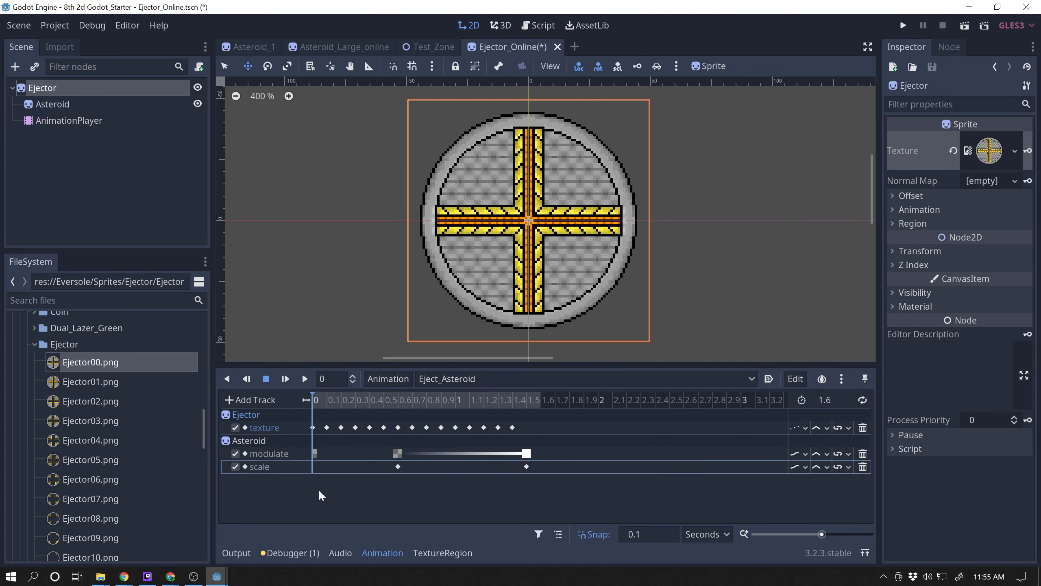
{"action": "left_click", "coordinate": [319, 452]}
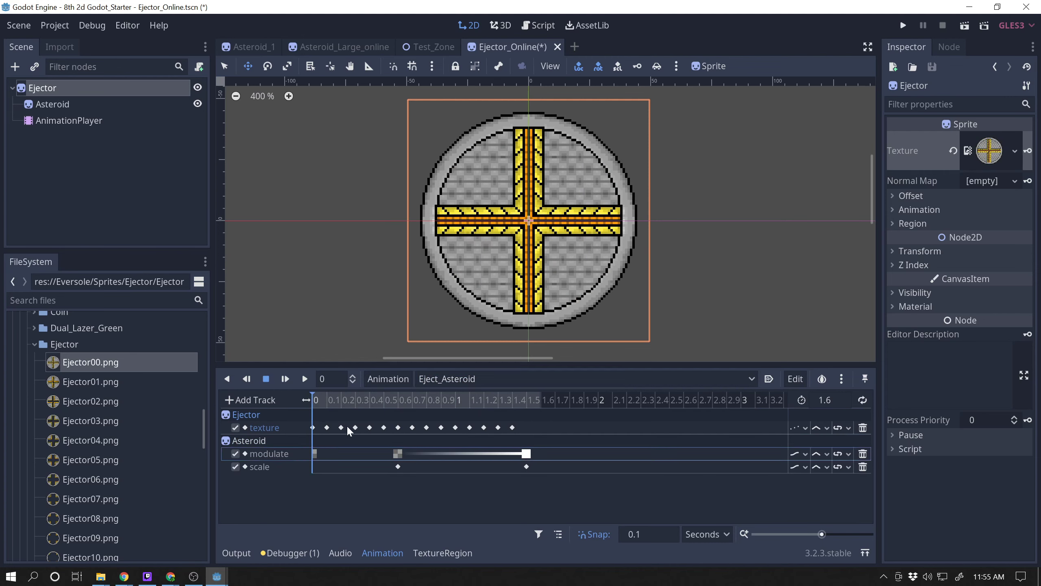
{"action": "left_click_drag", "start_coordinate": [323, 398], "coordinate": [316, 419]}
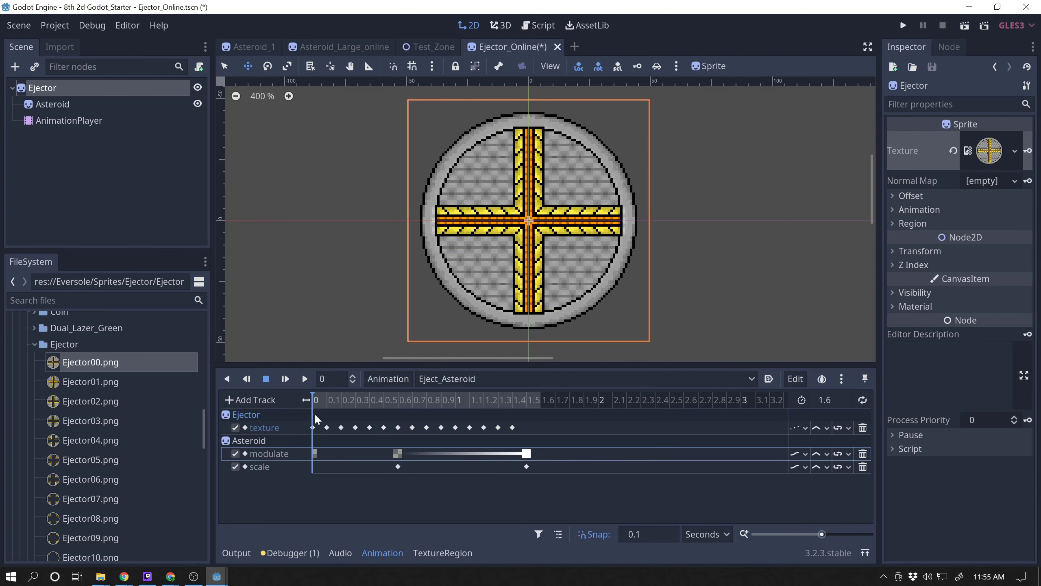
{"action": "left_click", "coordinate": [61, 104]}
{"action": "left_click_drag", "start_coordinate": [314, 399], "coordinate": [558, 406]}
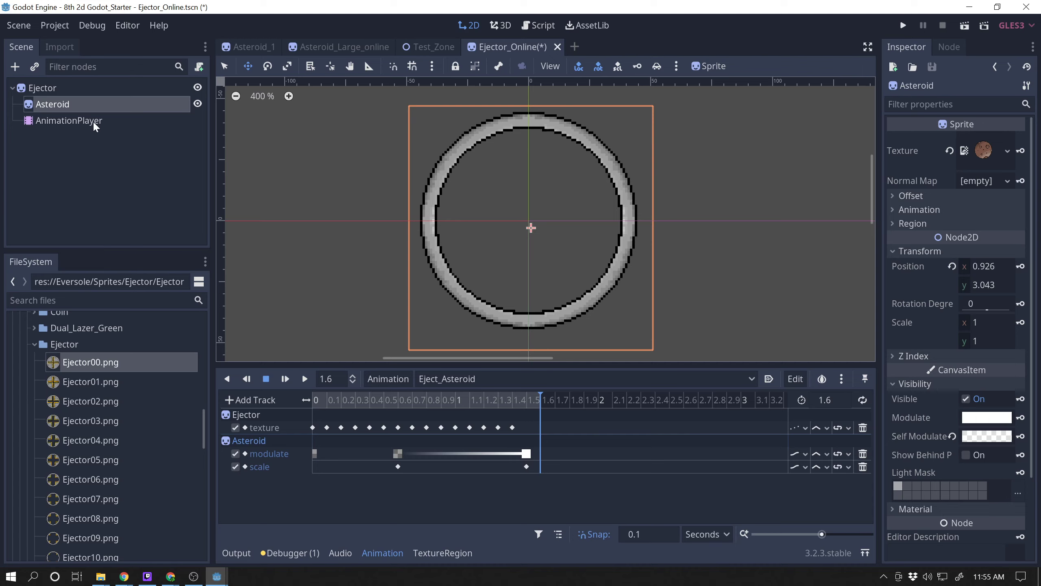
Switch to Ejector_Close and scrub through it to examine how its self_modulate track affects the Asteroid.
{"action": "left_click", "coordinate": [470, 378]}
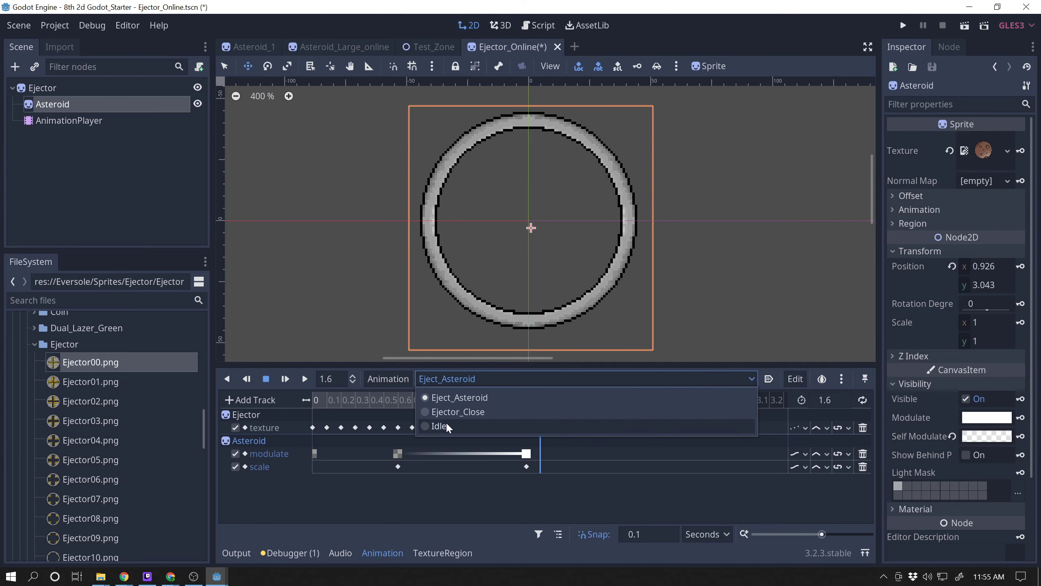
{"action": "left_click", "coordinate": [438, 410]}
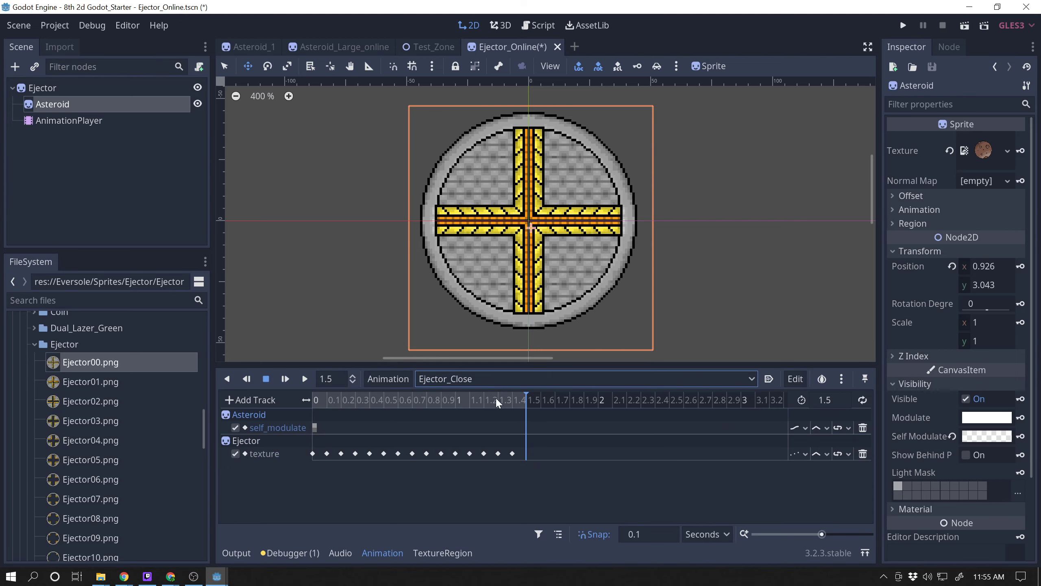
{"action": "left_click_drag", "start_coordinate": [496, 400], "coordinate": [341, 402]}
{"action": "left_click", "coordinate": [278, 426]}
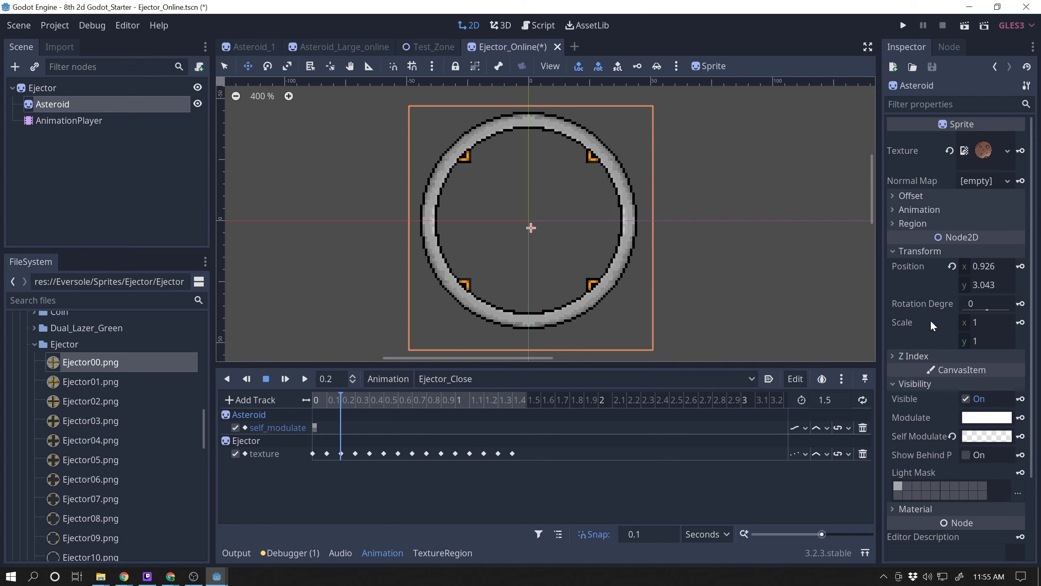
Delete the Asteroid's modulate track from the Eject_Asteroid animation and reset the Asteroid's Modulate property to its default.
{"action": "left_click", "coordinate": [447, 378]}
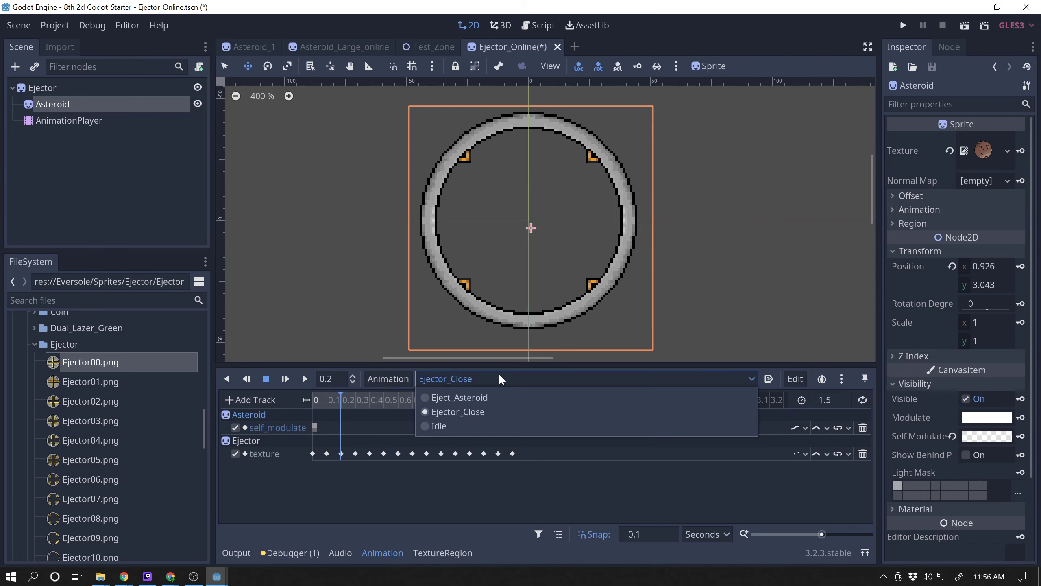
{"action": "left_click", "coordinate": [440, 394]}
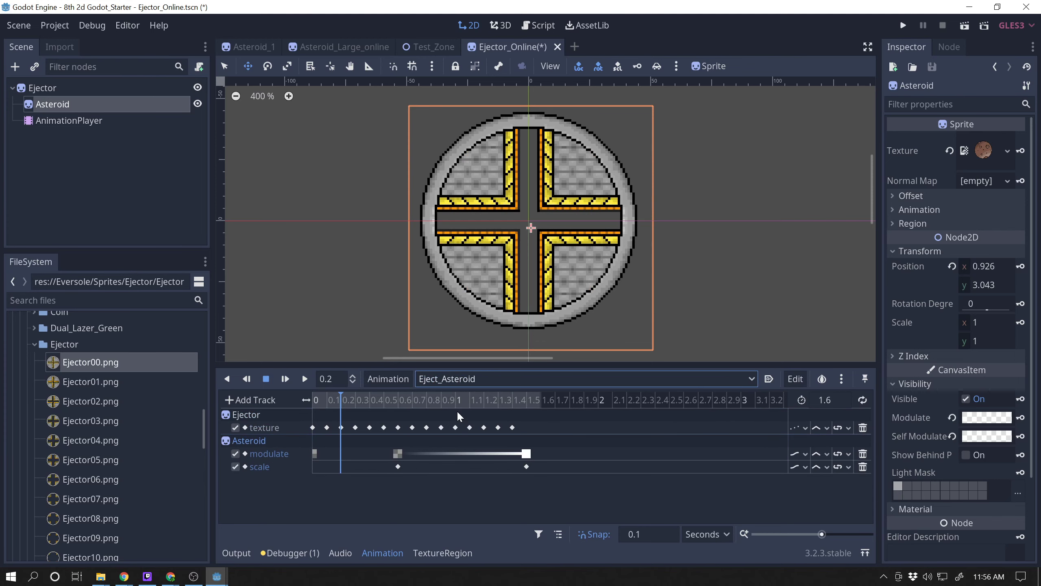
{"action": "left_click", "coordinate": [332, 466]}
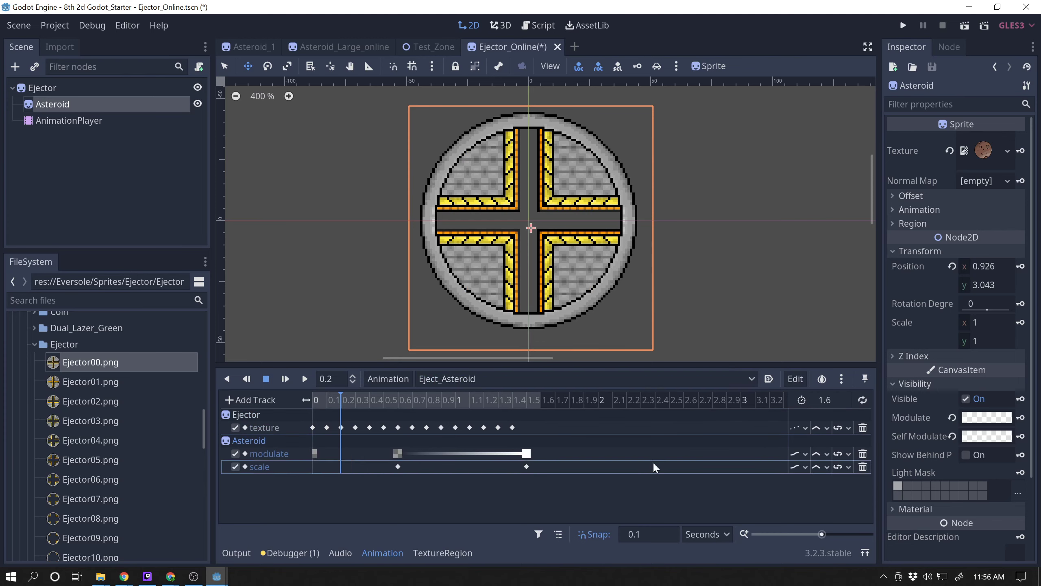
{"action": "left_click_drag", "start_coordinate": [500, 400], "coordinate": [278, 430]}
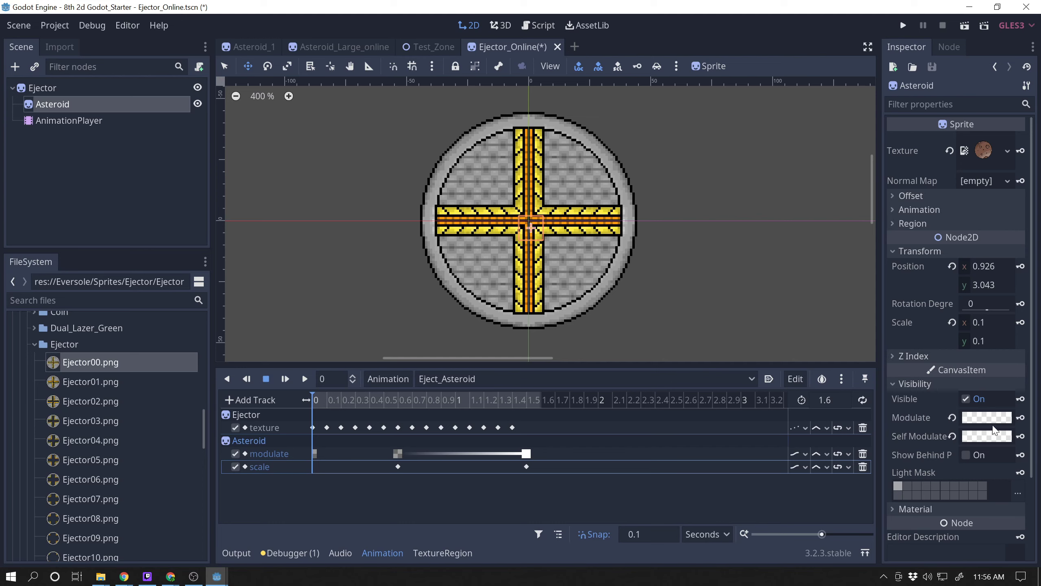
{"action": "left_click", "coordinate": [863, 454]}
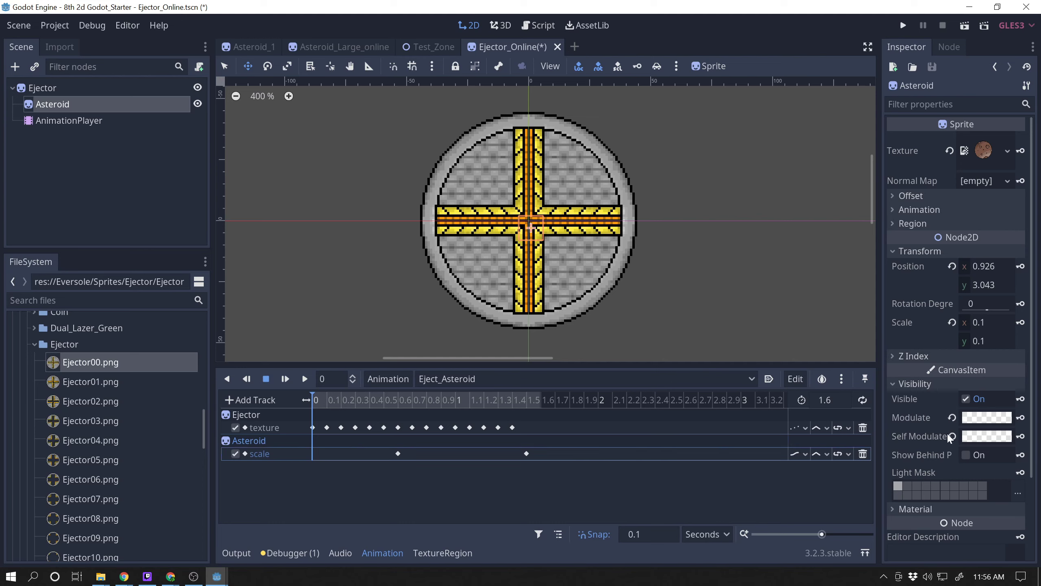
{"action": "left_click", "coordinate": [951, 416]}
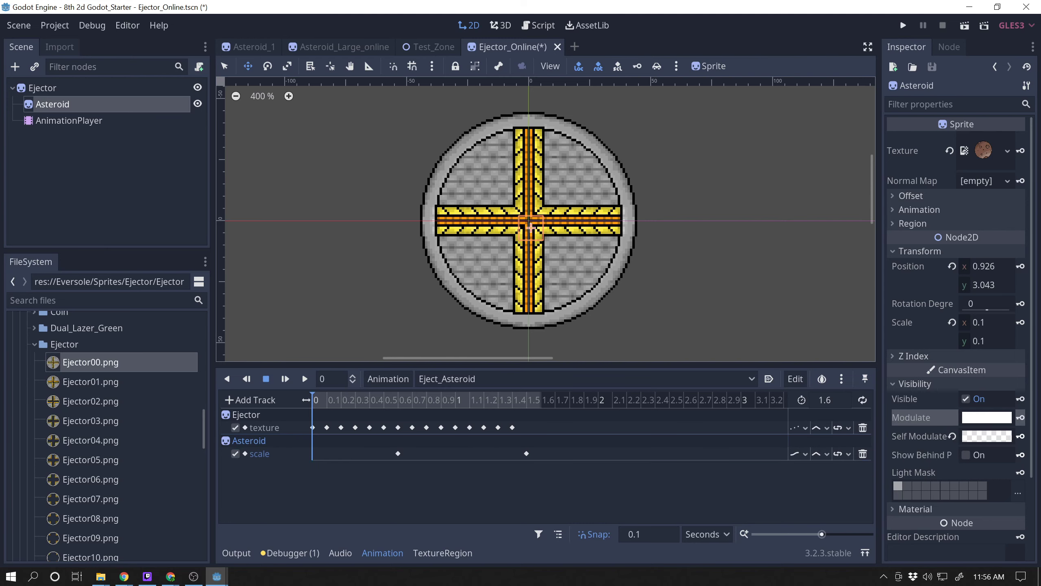
Create a self_modulate track for the Asteroid in Eject_Asteroid, with transparent keys at 0 and 0.5 seconds.
{"action": "left_click", "coordinate": [1021, 436]}
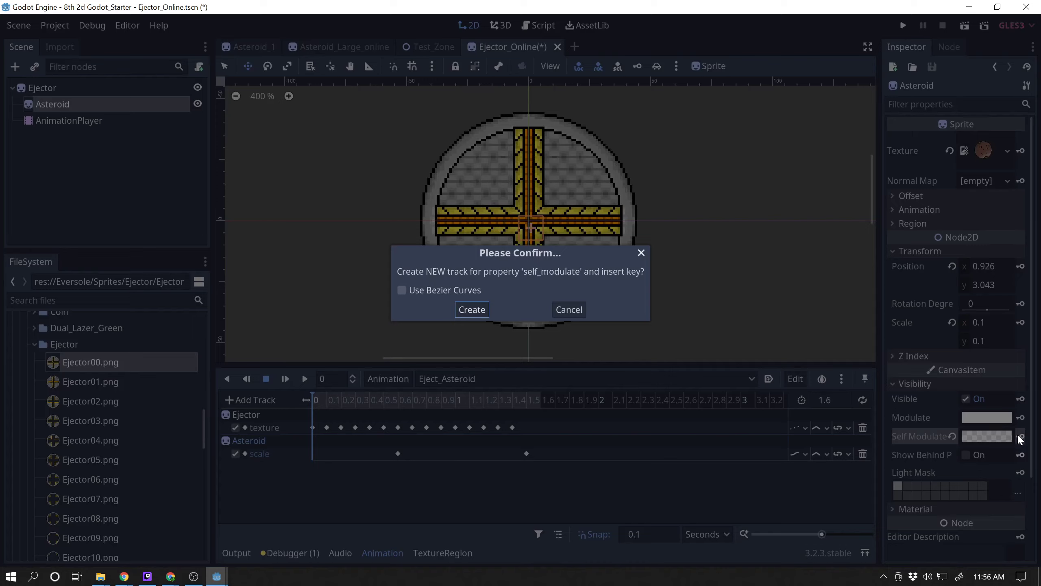
{"action": "left_click", "coordinate": [471, 309]}
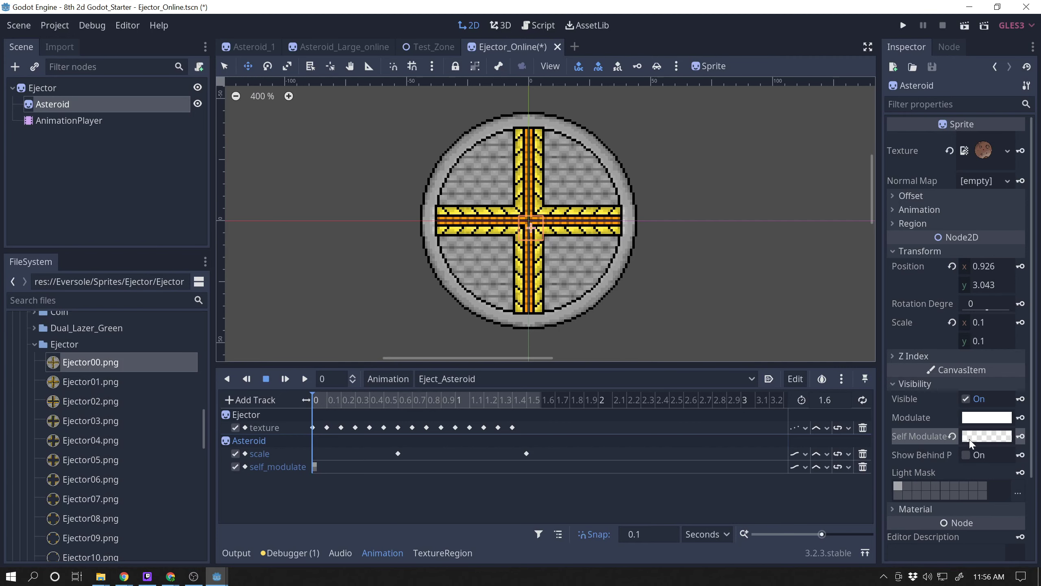
{"action": "left_click", "coordinate": [326, 397]}
{"action": "left_click_drag", "start_coordinate": [327, 397], "coordinate": [382, 402]}
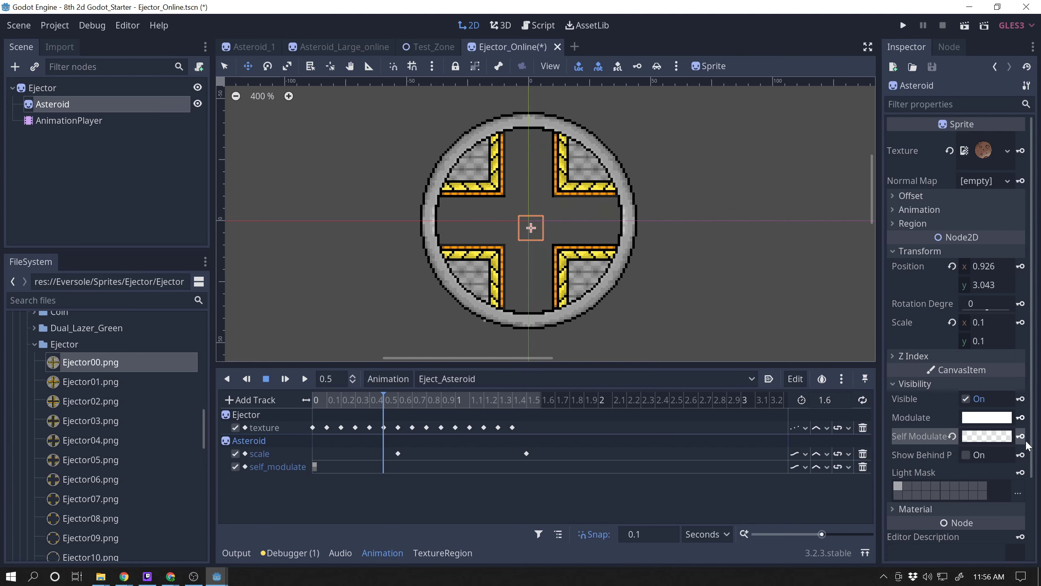
{"action": "left_click", "coordinate": [1019, 436]}
Raise the Asteroid's Self Modulate alpha to fully opaque and key it at 1.5 seconds in Eject_Asteroid.
{"action": "left_click", "coordinate": [396, 404]}
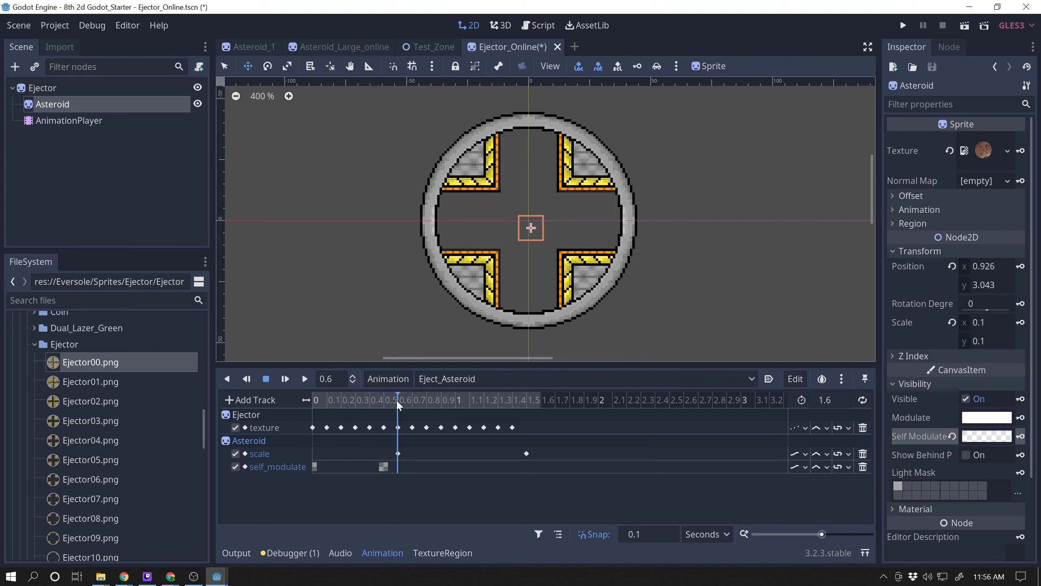
{"action": "left_click_drag", "start_coordinate": [396, 398], "coordinate": [528, 400]}
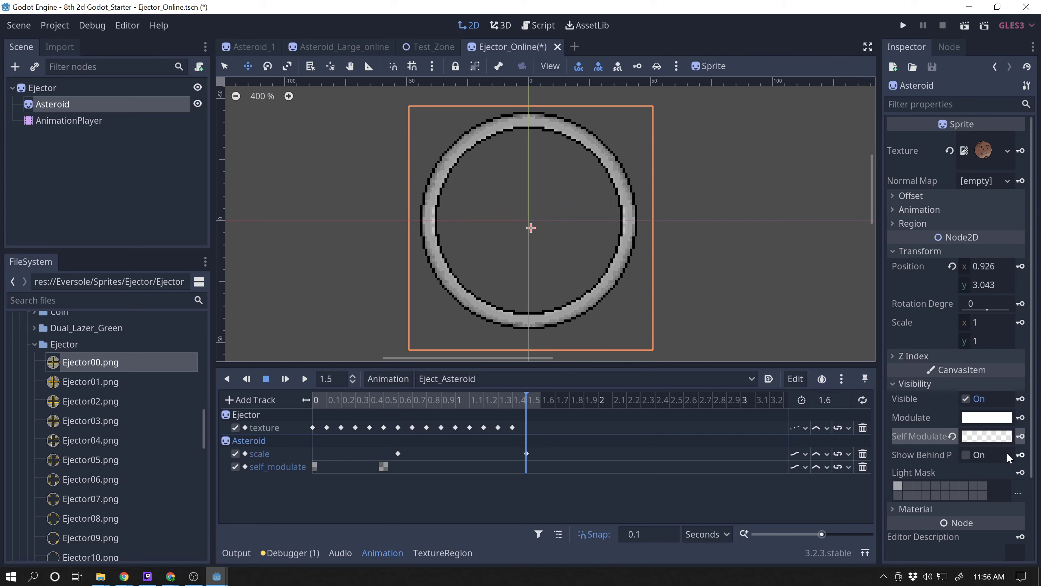
{"action": "left_click", "coordinate": [988, 437]}
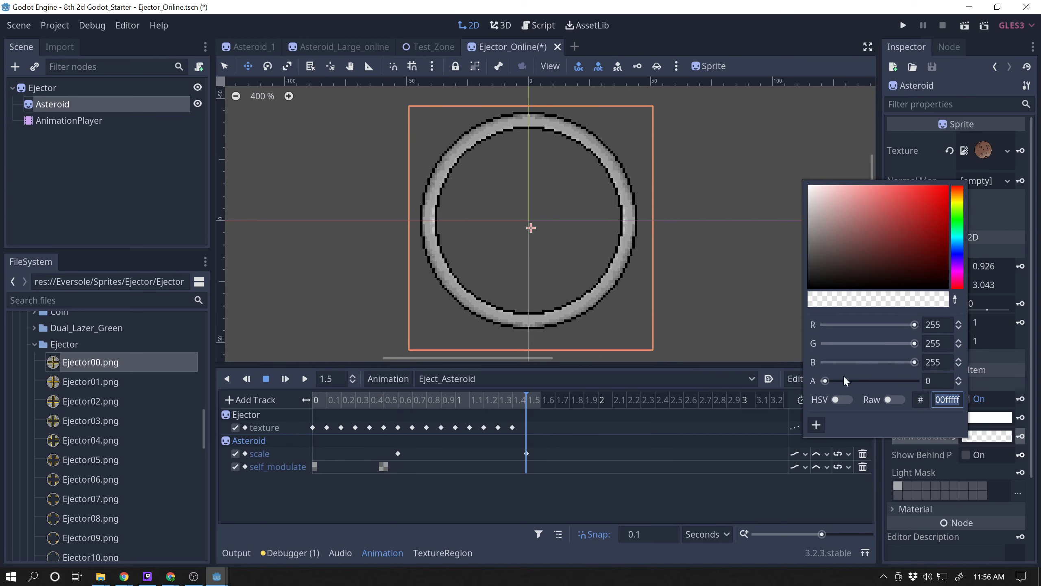
{"action": "left_click_drag", "start_coordinate": [827, 380], "coordinate": [915, 381]}
{"action": "left_click", "coordinate": [1021, 437]}
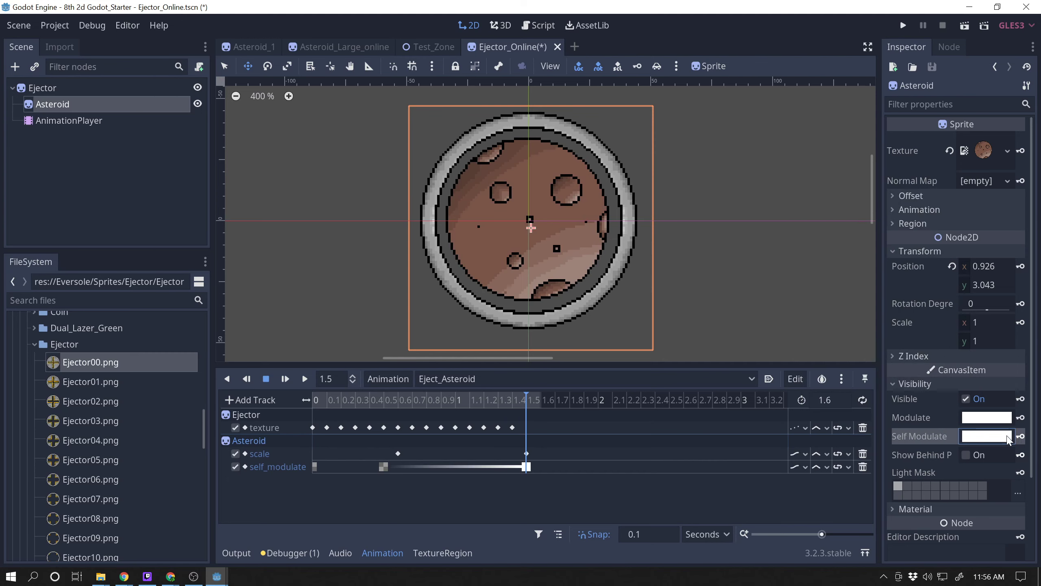
Scrub through Eject_Asteroid to preview the asteroid's fade-in, and check the start of Ejector_Close.
{"action": "left_click_drag", "start_coordinate": [530, 399], "coordinate": [329, 432]}
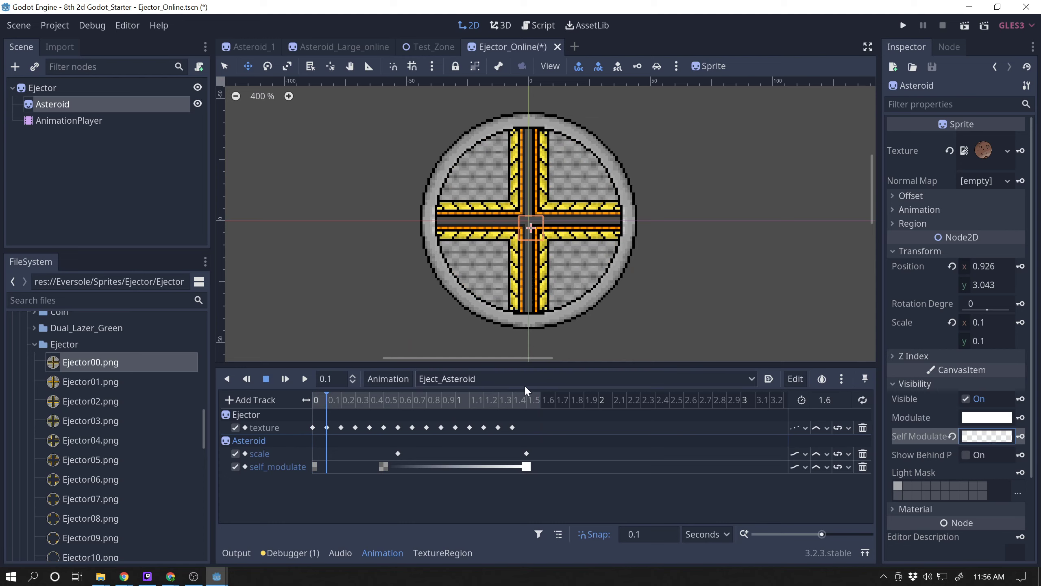
{"action": "mouse_move", "coordinate": [346, 405]}
{"action": "left_mouse_down"}
{"action": "mouse_move", "coordinate": [312, 415]}
{"action": "mouse_move", "coordinate": [503, 394]}
{"action": "mouse_move", "coordinate": [345, 397]}
{"action": "left_mouse_up"}
{"action": "left_click", "coordinate": [471, 378]}
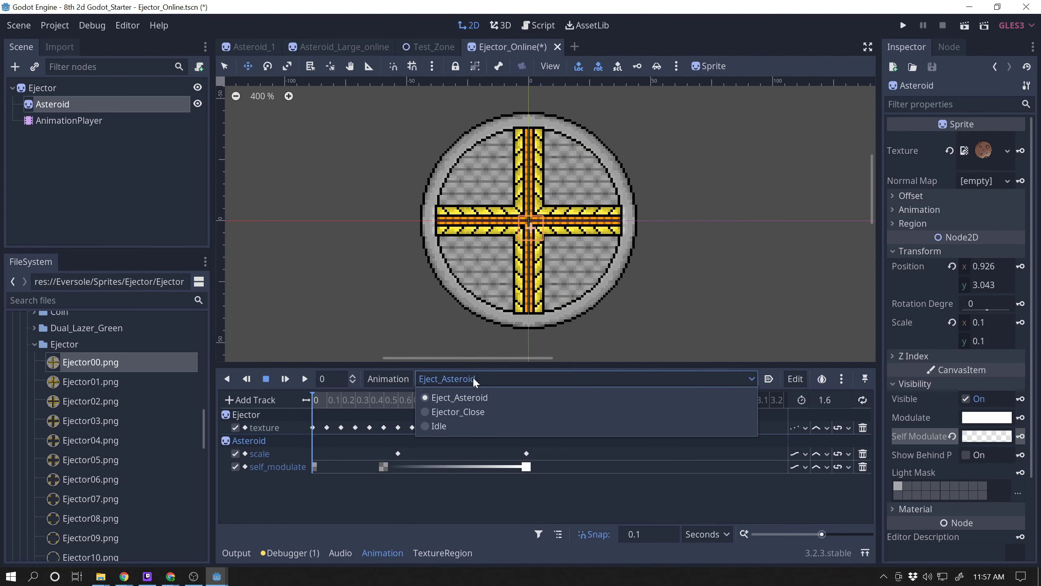
{"action": "left_click", "coordinate": [446, 418]}
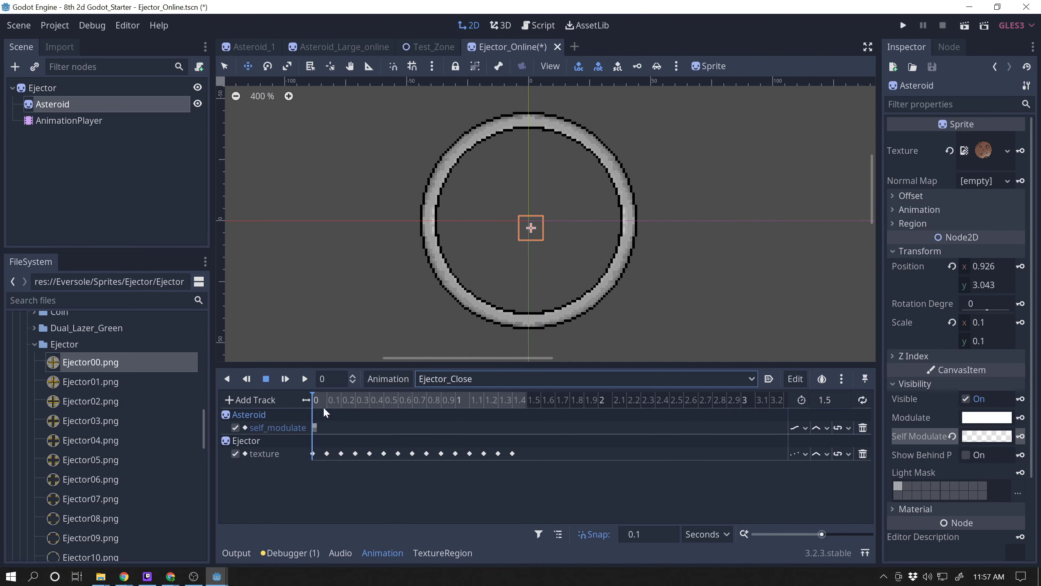
{"action": "mouse_move", "coordinate": [316, 399]}
{"action": "left_mouse_down"}
{"action": "mouse_move", "coordinate": [498, 397]}
{"action": "mouse_move", "coordinate": [370, 392]}
{"action": "mouse_move", "coordinate": [490, 380]}
{"action": "mouse_move", "coordinate": [288, 417]}
{"action": "mouse_move", "coordinate": [475, 397]}
{"action": "mouse_move", "coordinate": [276, 425]}
{"action": "mouse_move", "coordinate": [528, 398]}
{"action": "mouse_move", "coordinate": [314, 406]}
{"action": "left_mouse_up"}
Delete the Asteroid's modulate track from the Idle animation and reset the Asteroid's Modulate property to its default.
{"action": "left_click", "coordinate": [448, 379]}
{"action": "left_click", "coordinate": [440, 423]}
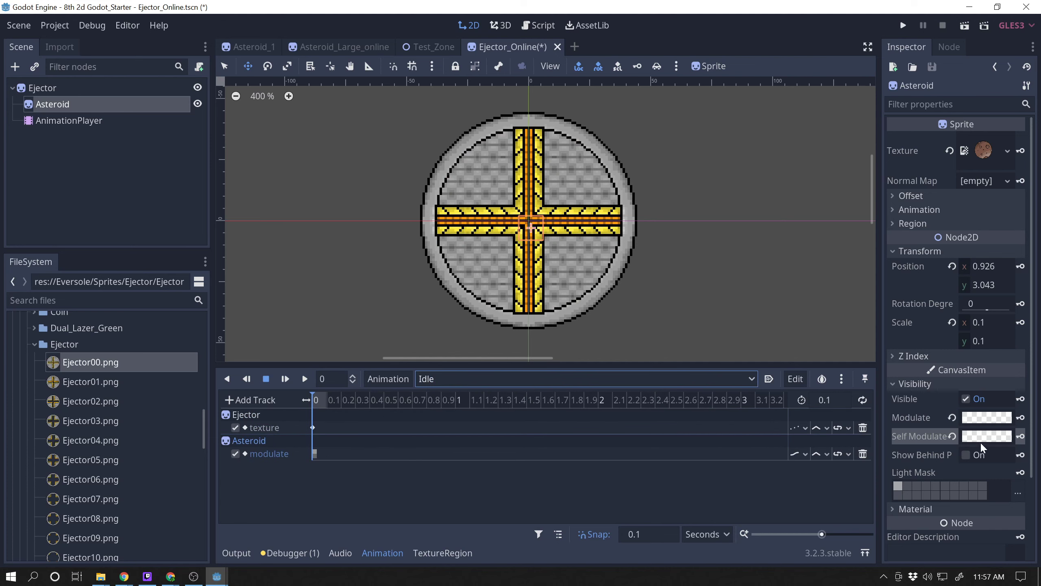
{"action": "left_click", "coordinate": [864, 452]}
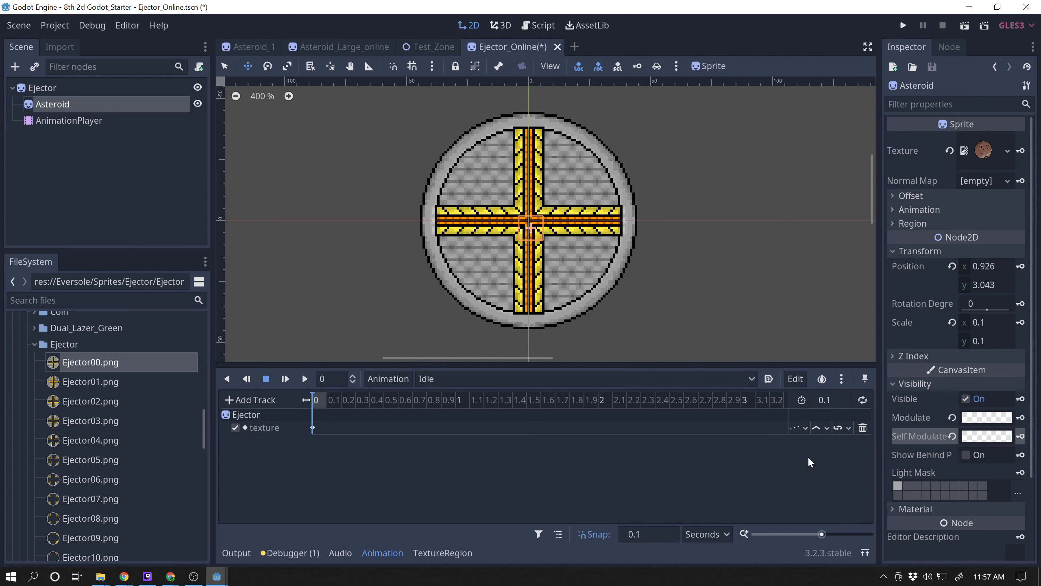
{"action": "left_click", "coordinate": [950, 418]}
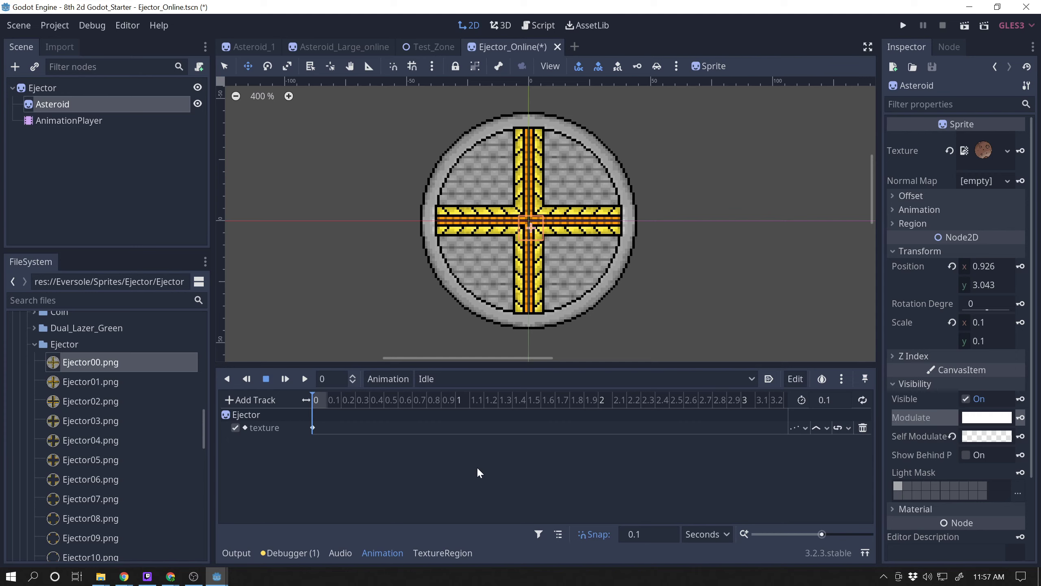
Create a self_modulate track for the Asteroid in the Idle animation with a transparent key at 0 seconds.
{"action": "left_click", "coordinate": [1019, 437]}
{"action": "left_click", "coordinate": [468, 309]}
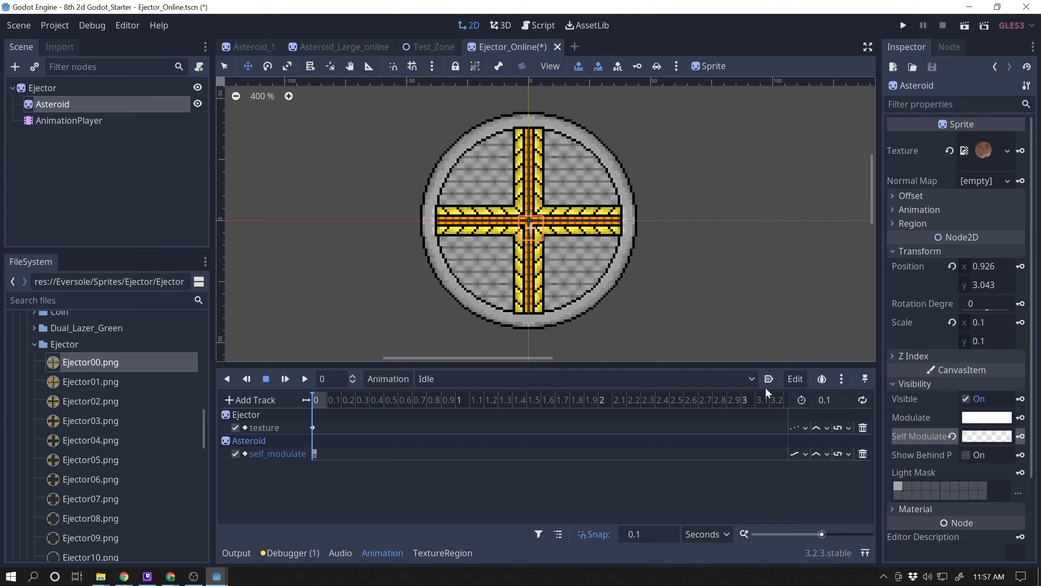
{"action": "left_click", "coordinate": [687, 380]}
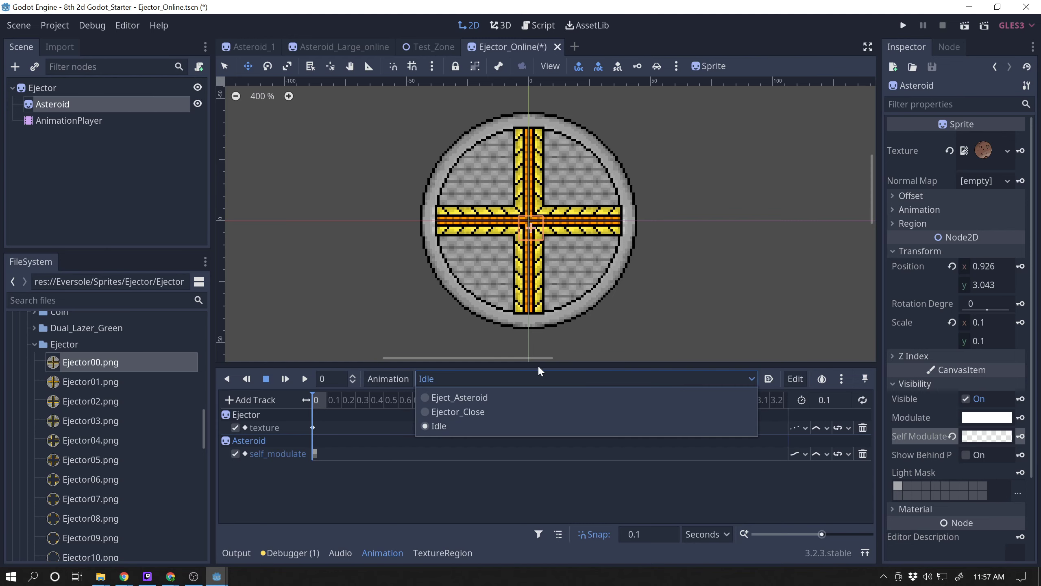
{"action": "left_click", "coordinate": [473, 469]}
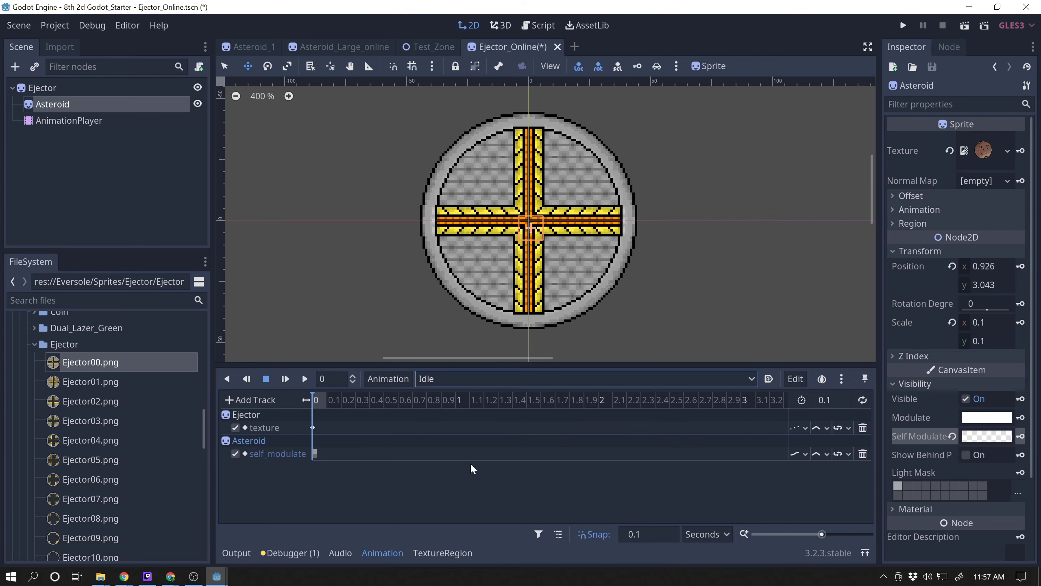
Scrub through the Eject_Asteroid animation up to 1.6 seconds, and through Ejector_Close to its end, to preview both.
{"action": "left_click", "coordinate": [496, 380]}
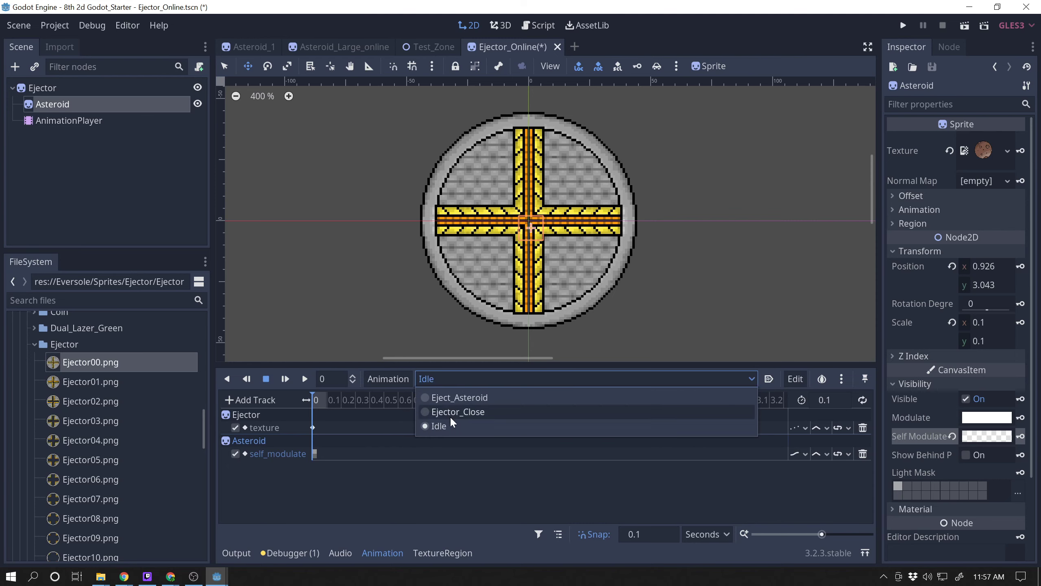
{"action": "left_click", "coordinate": [436, 399]}
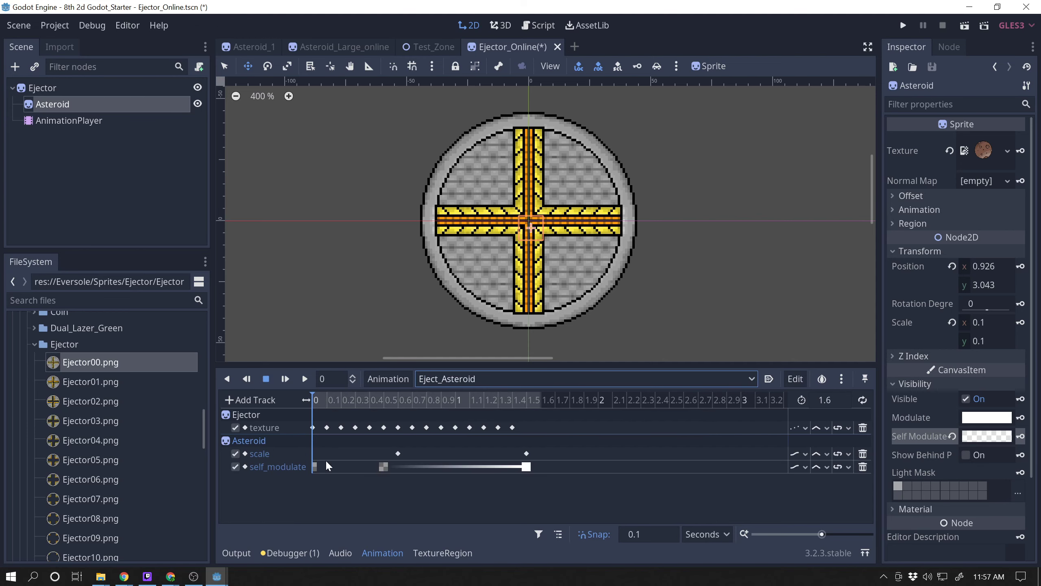
{"action": "left_click_drag", "start_coordinate": [313, 399], "coordinate": [618, 410]}
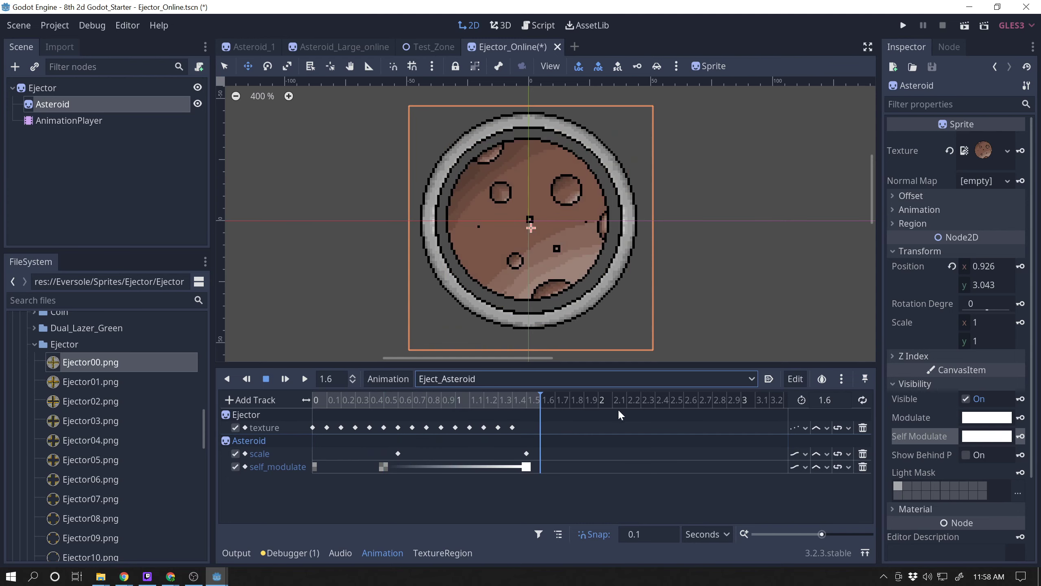
{"action": "left_click", "coordinate": [574, 383]}
{"action": "left_click", "coordinate": [457, 410]}
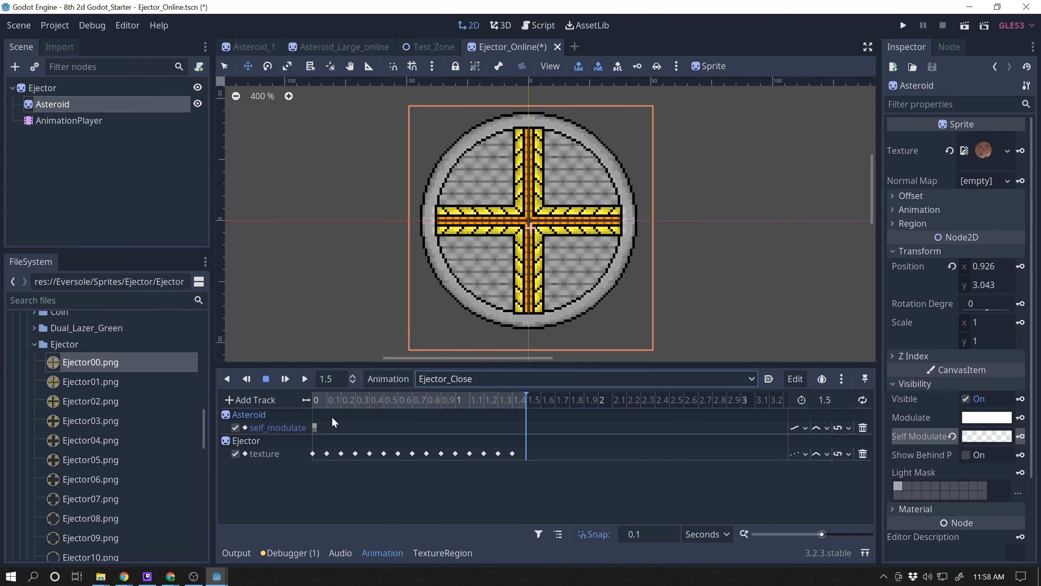
{"action": "left_click_drag", "start_coordinate": [332, 397], "coordinate": [529, 401]}
Switch back to the Idle animation and save the Ejector_Online scene.
{"action": "left_click", "coordinate": [638, 381]}
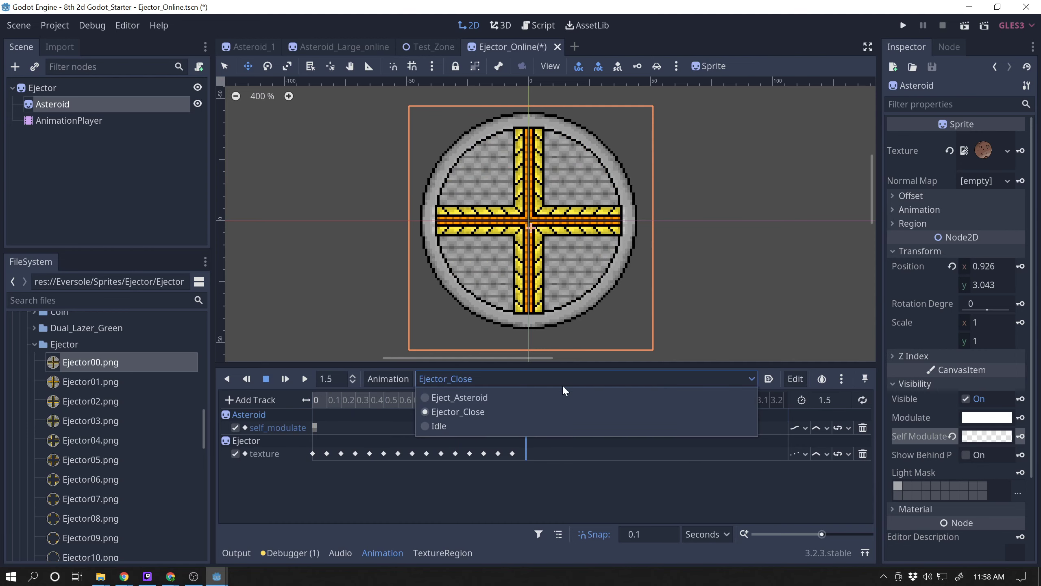
{"action": "left_click", "coordinate": [452, 431]}
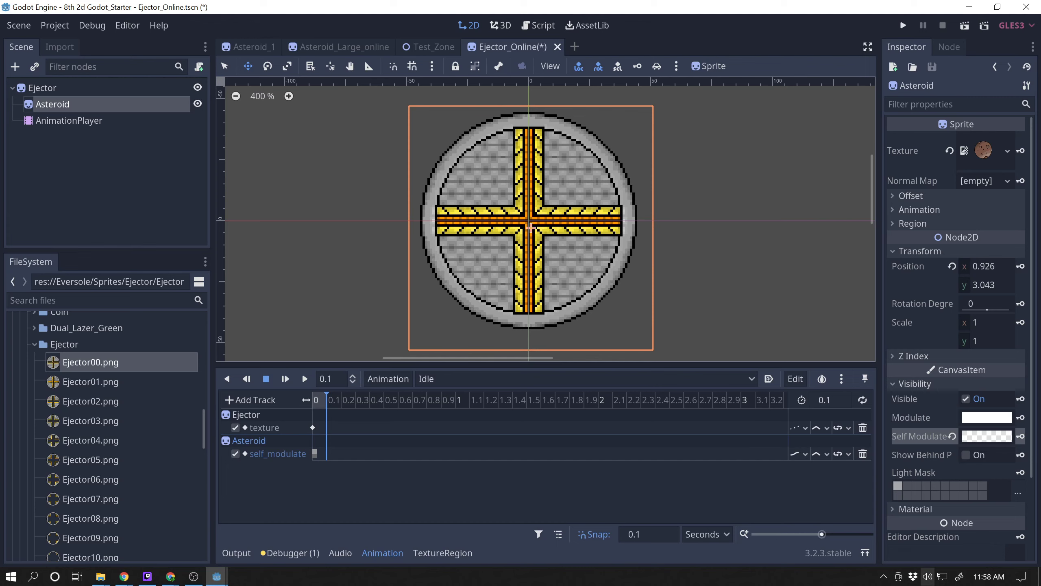
{"action": "key", "text": "ctrl+s"}
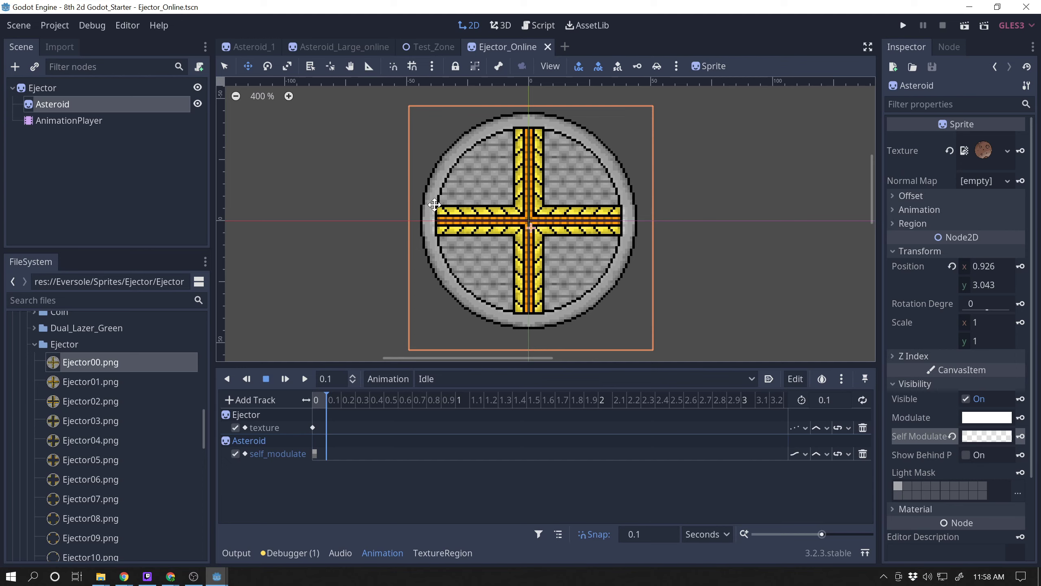
Check the start of Eject_Asteroid against the Idle animation, and scrub through Ejector_Close from start to end.
{"action": "left_click", "coordinate": [477, 378]}
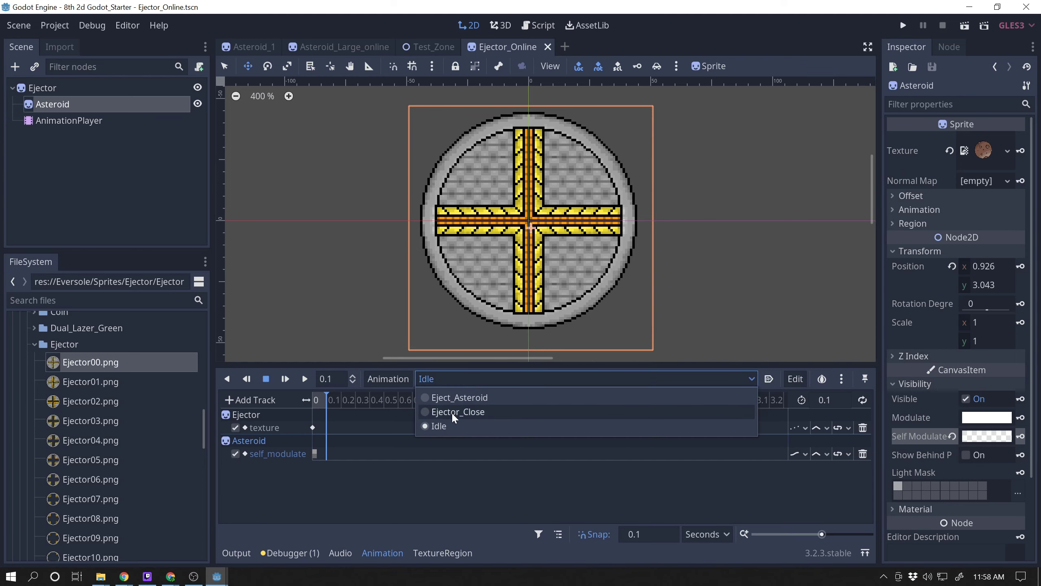
{"action": "left_click", "coordinate": [444, 397]}
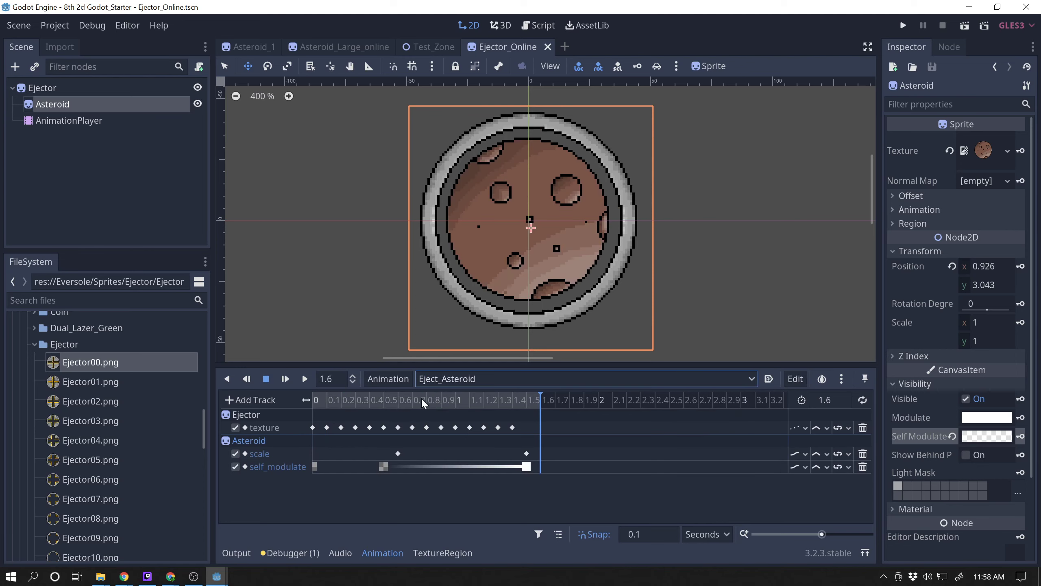
{"action": "left_click_drag", "start_coordinate": [381, 400], "coordinate": [314, 441]}
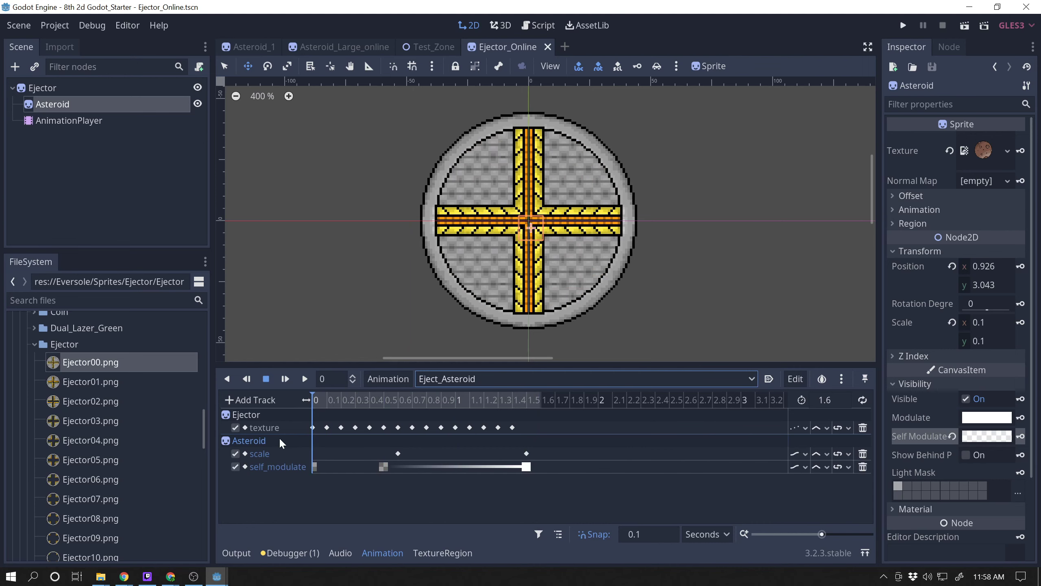
{"action": "left_click", "coordinate": [513, 378]}
{"action": "left_click", "coordinate": [418, 427]}
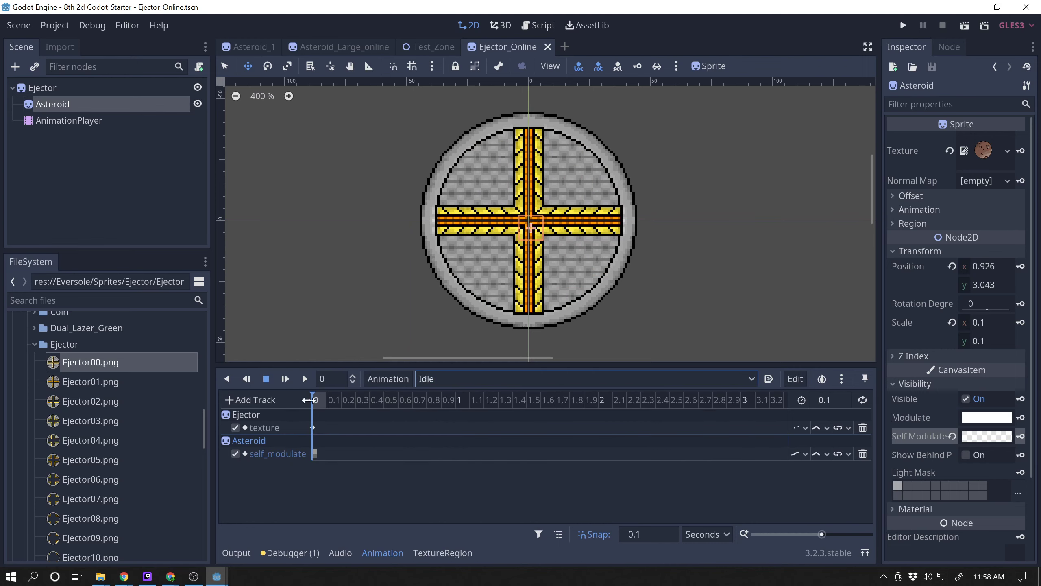
{"action": "left_click", "coordinate": [426, 379]}
{"action": "left_click", "coordinate": [441, 410]}
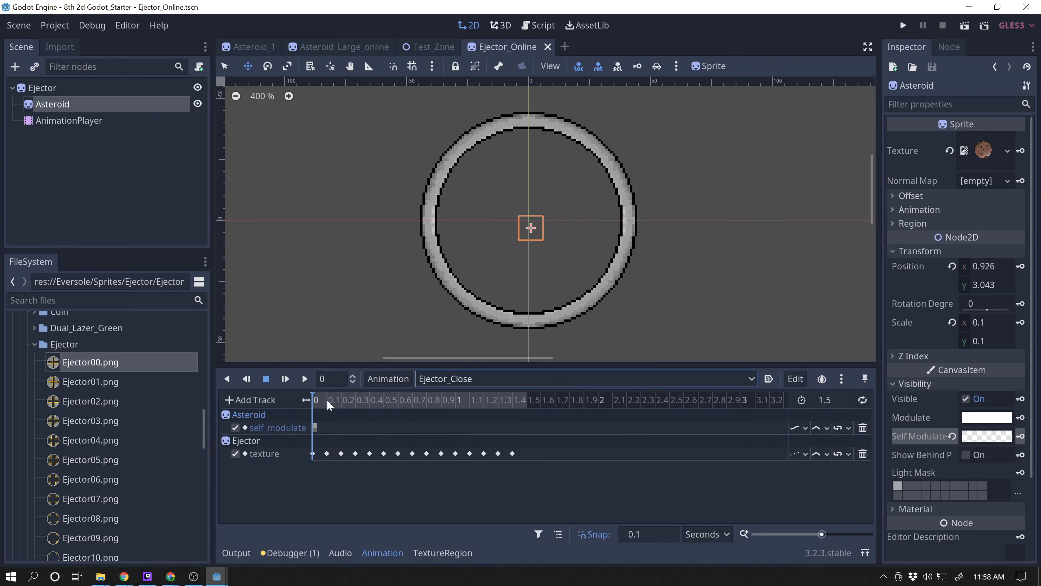
{"action": "left_click_drag", "start_coordinate": [327, 399], "coordinate": [549, 402]}
Compare the end of Eject_Asteroid with the start of Ejector_Close, and return to the Idle animation.
{"action": "left_click", "coordinate": [471, 378]}
{"action": "left_click", "coordinate": [449, 397]}
{"action": "left_click", "coordinate": [559, 380]}
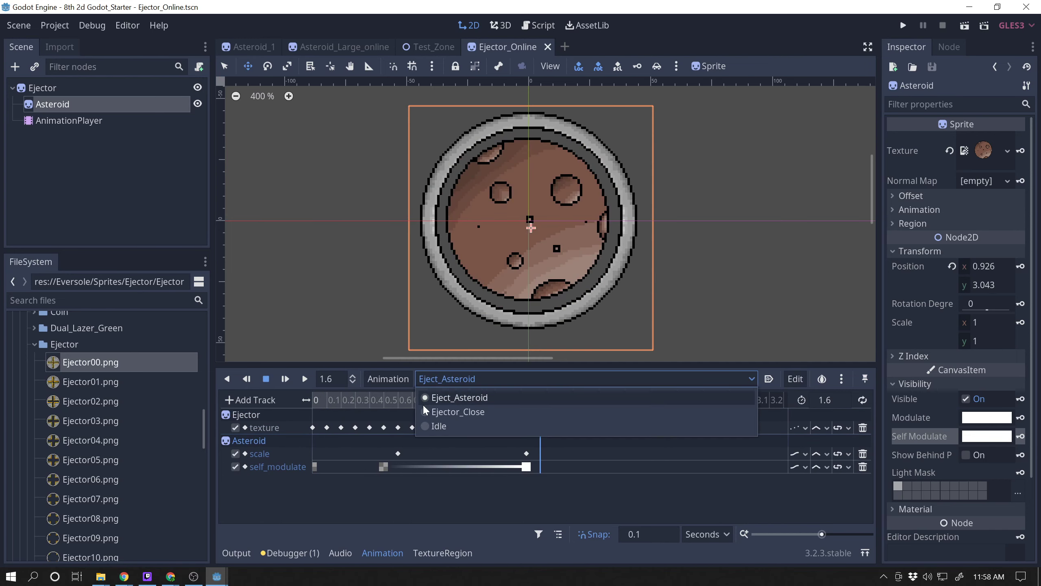
{"action": "left_click", "coordinate": [447, 414]}
{"action": "mouse_move", "coordinate": [320, 399]}
{"action": "left_mouse_down"}
{"action": "mouse_move", "coordinate": [481, 411]}
{"action": "mouse_move", "coordinate": [358, 407]}
{"action": "mouse_move", "coordinate": [508, 402]}
{"action": "mouse_move", "coordinate": [315, 400]}
{"action": "left_mouse_up"}
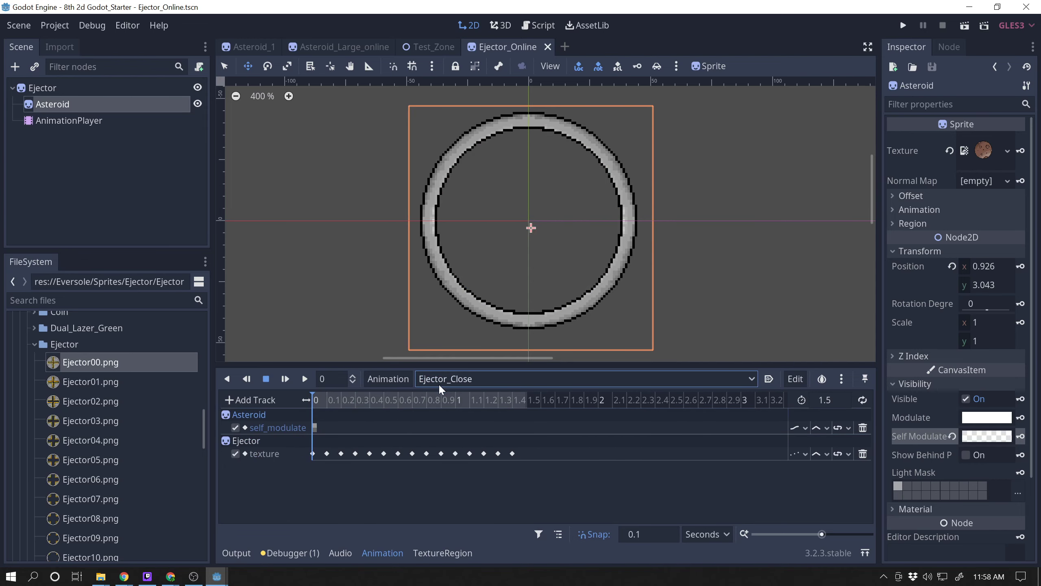
{"action": "left_click", "coordinate": [438, 386]}
{"action": "left_click", "coordinate": [435, 424]}
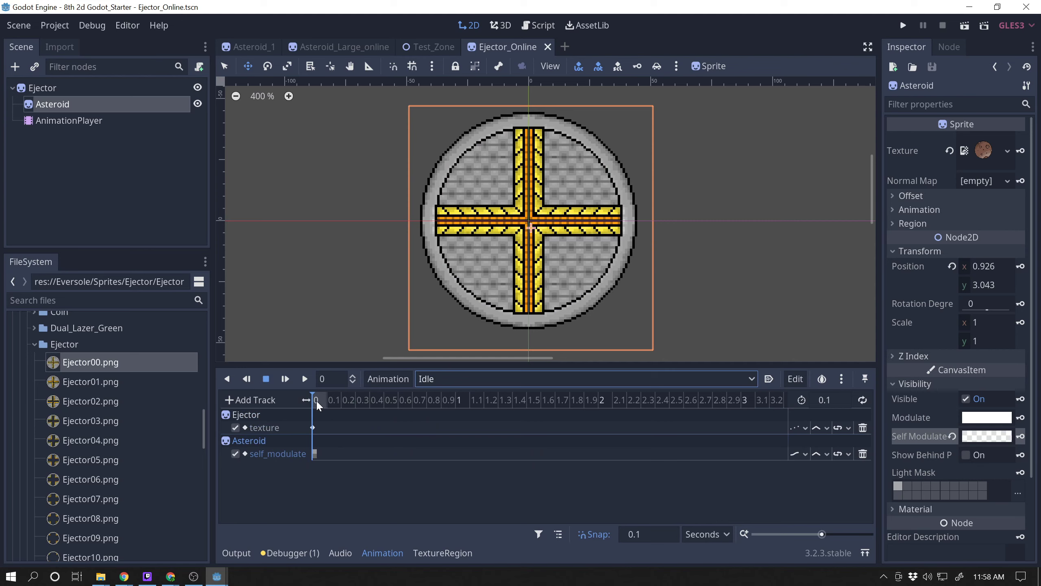